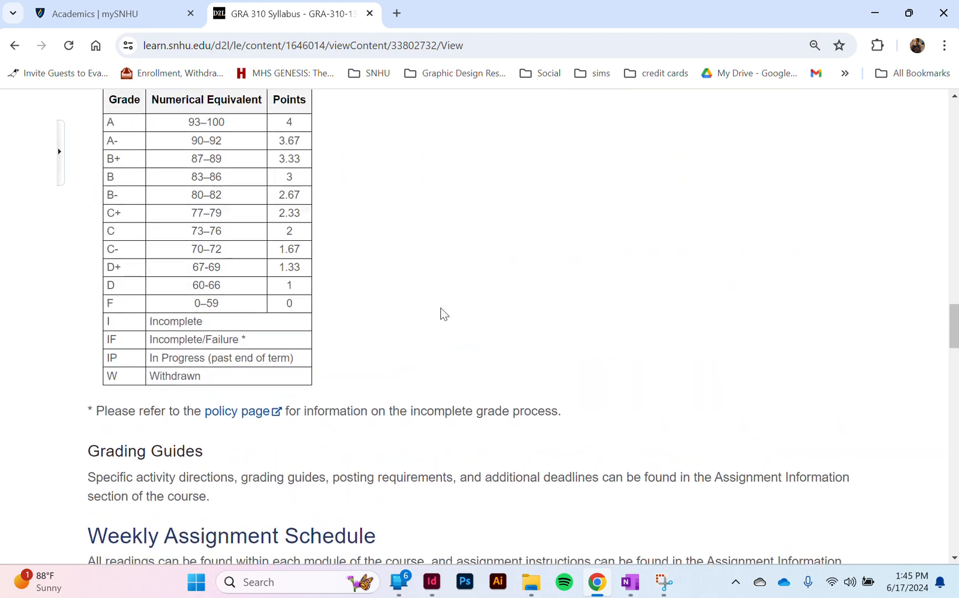
# Find the Weekly Assignment Schedule in the syllabus, switch to OneNote and look over the 290 Prof Practices and 310 Digital GD for Web notebooks.
pyautogui.scroll(-5, 443, 314)
pyautogui.scroll(-10, 443, 313)
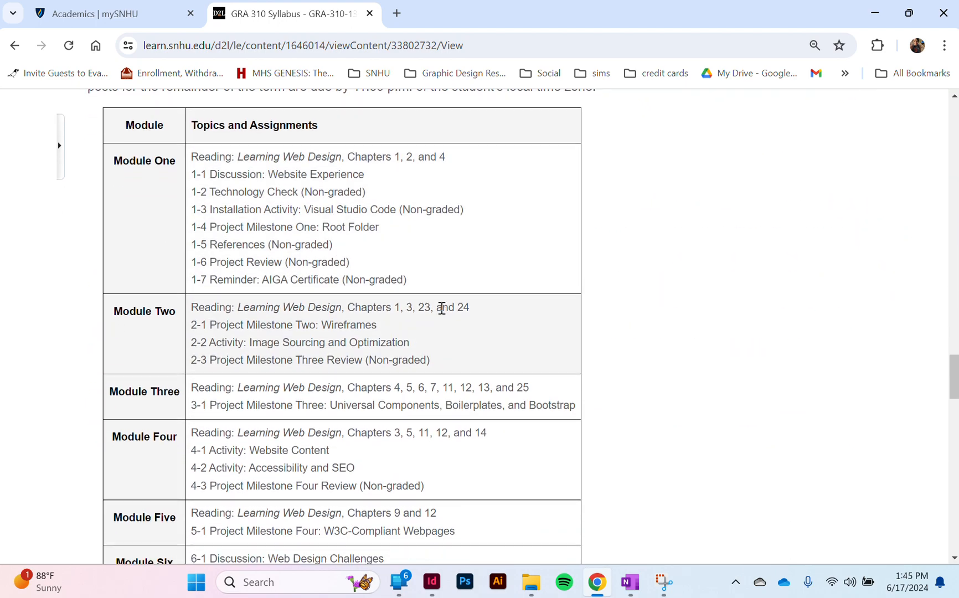
pyautogui.click(630, 583)
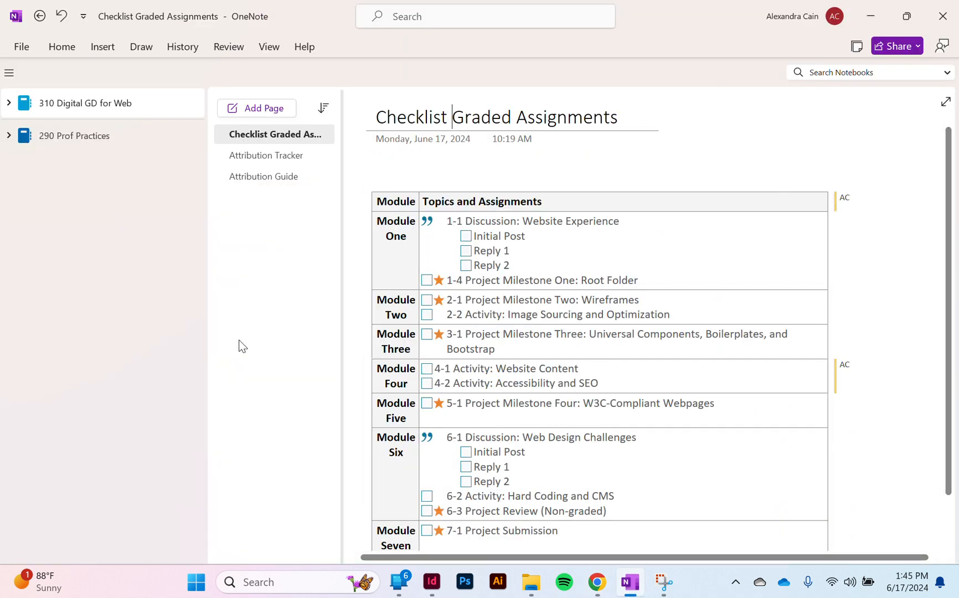
pyautogui.click(21, 46)
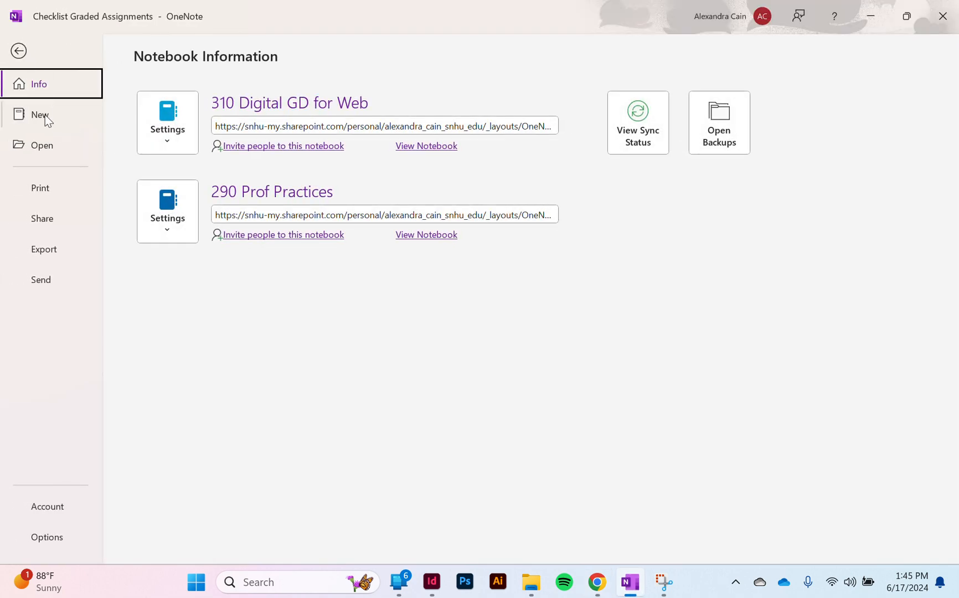
pyautogui.click(19, 51)
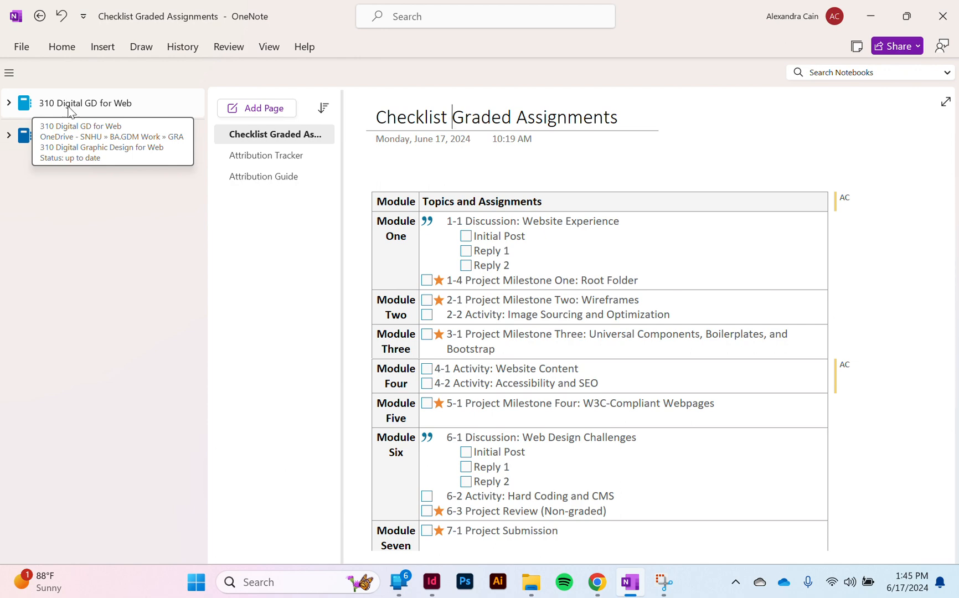
pyautogui.click(24, 143)
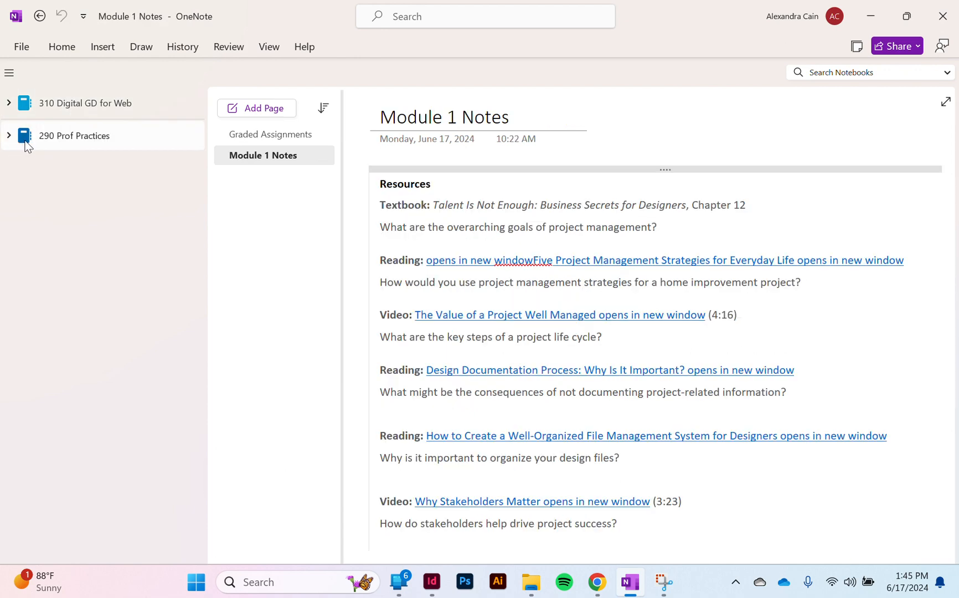
pyautogui.click(80, 104)
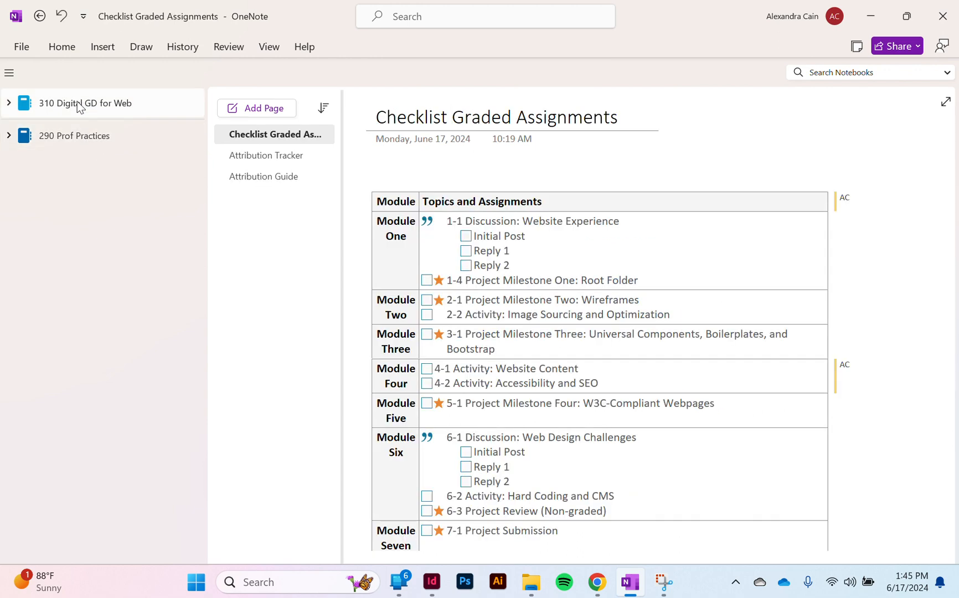
# Expand the 310 Digital GD for Web notebook and browse its sections and the pages in Checklist and Attributions.
pyautogui.click(9, 104)
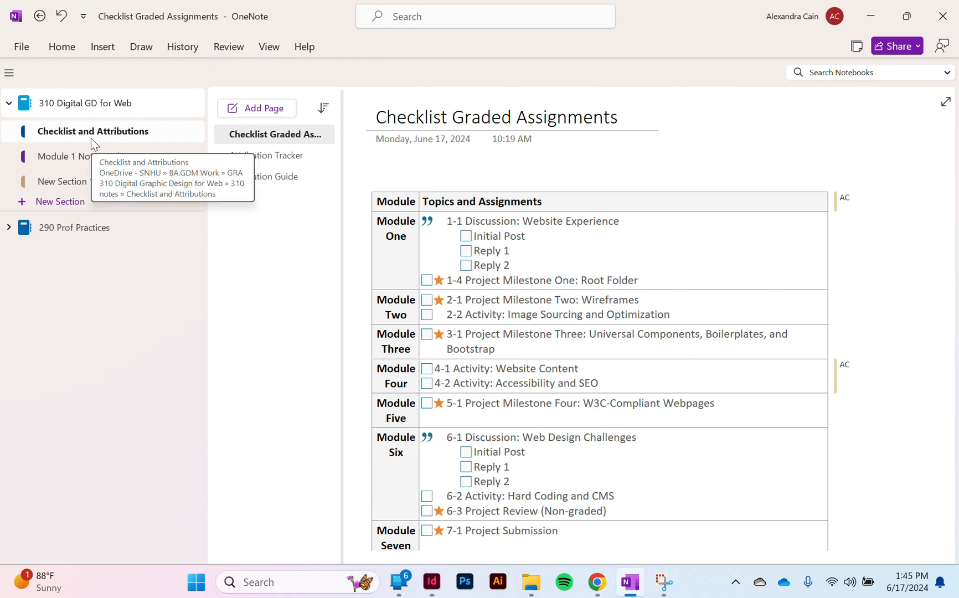
pyautogui.click(82, 159)
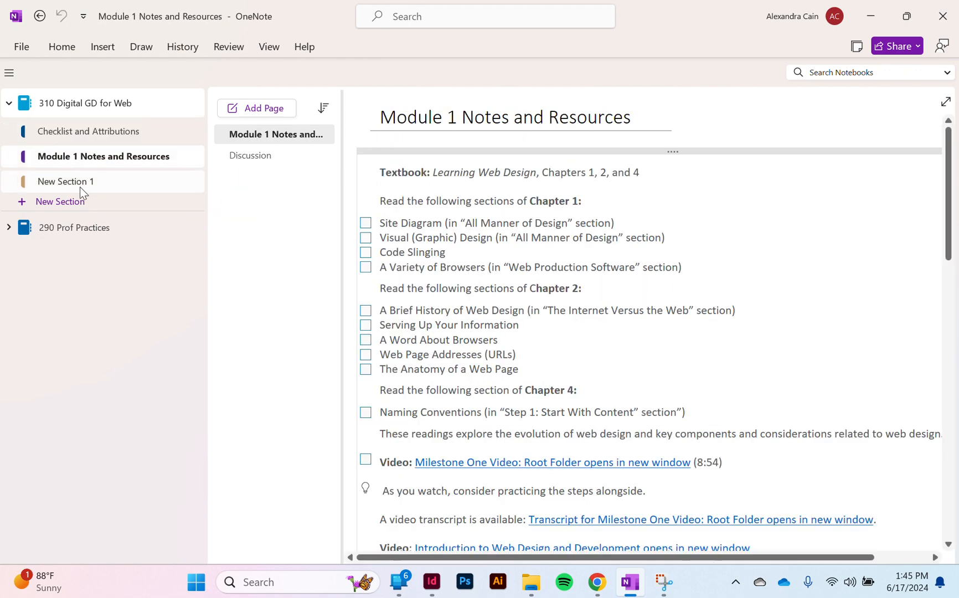
pyautogui.click(81, 188)
pyautogui.click(107, 134)
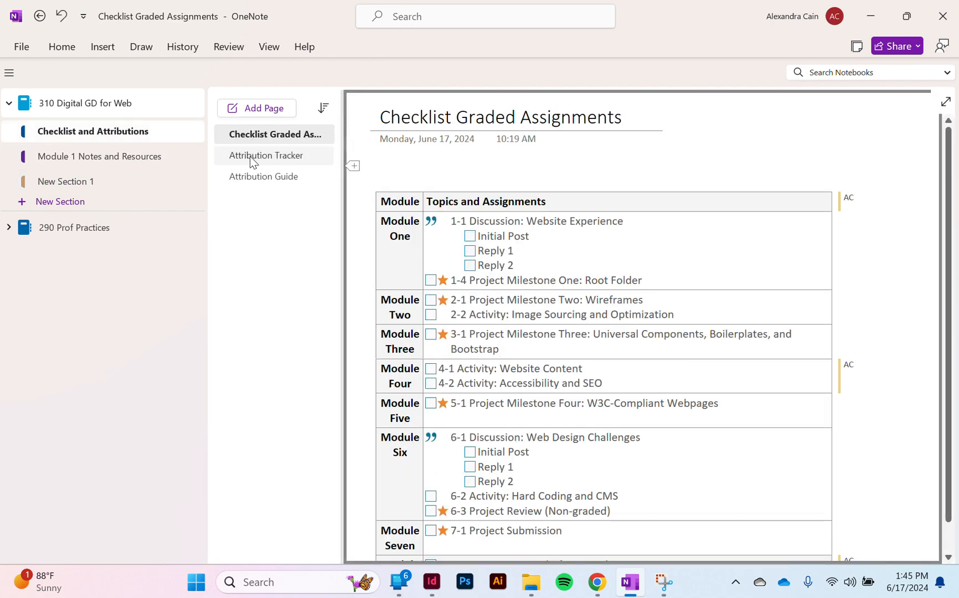
pyautogui.click(250, 156)
pyautogui.click(251, 179)
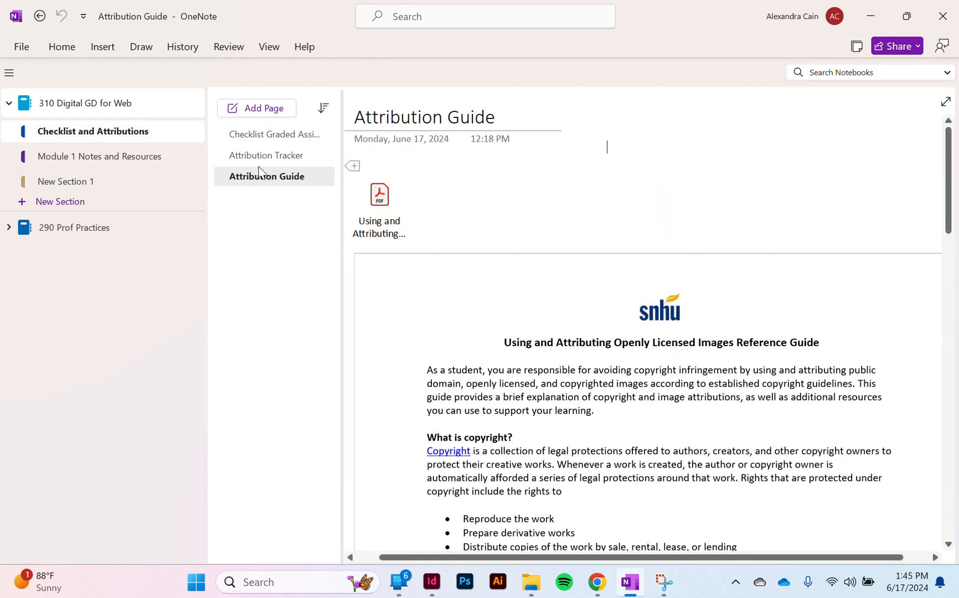
pyautogui.click(273, 127)
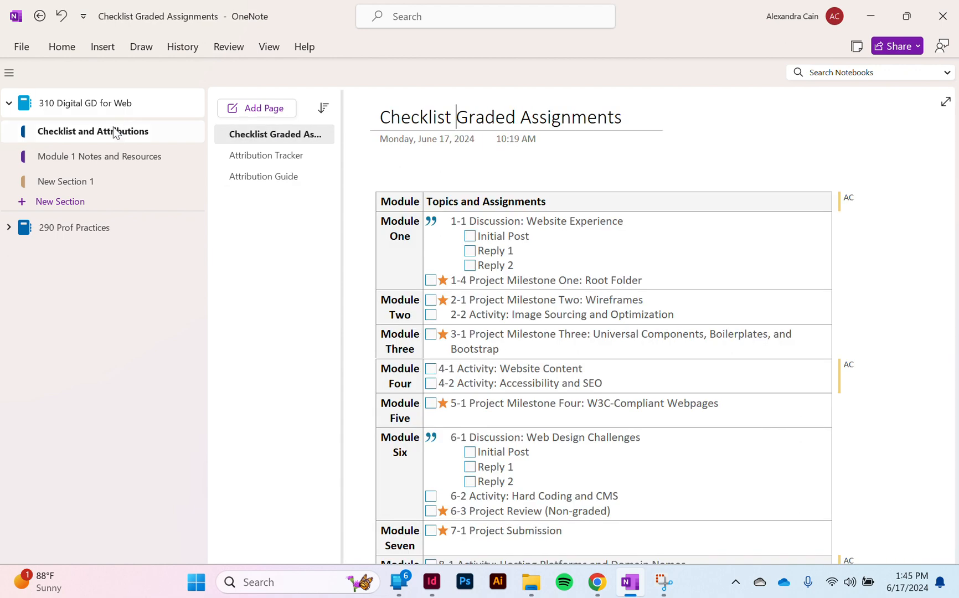
# Add a page to the Checklist and Attributions section and paste in the full module table copied from the syllabus in Chrome.
pyautogui.click(266, 111)
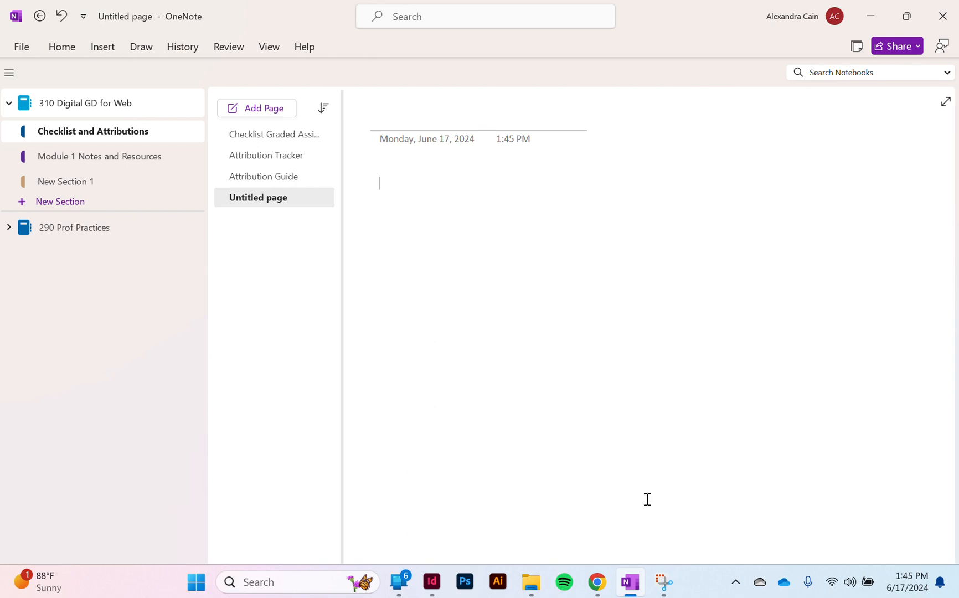
pyautogui.click(596, 581)
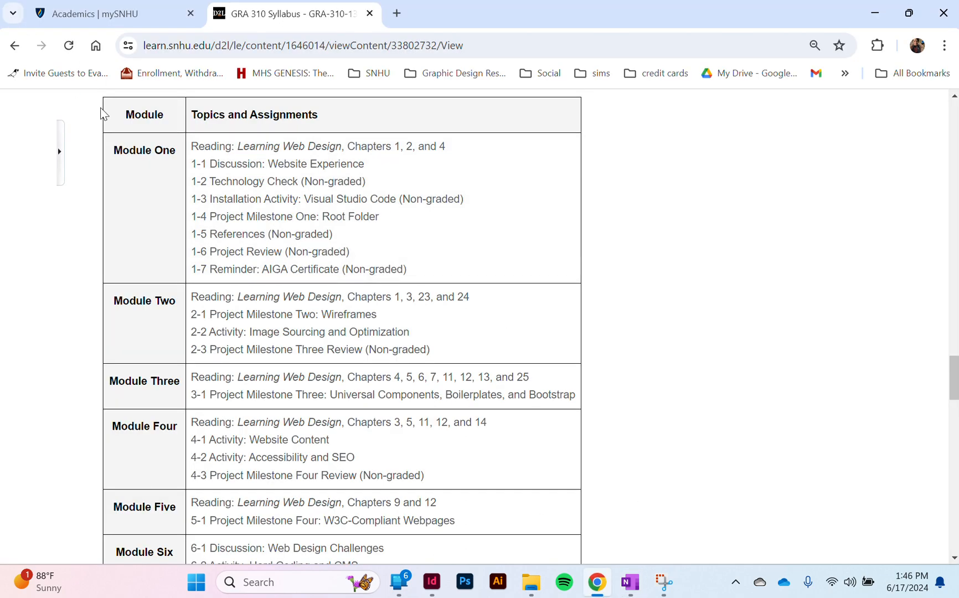
pyautogui.moveTo(118, 114); pyautogui.dragTo(477, 322)
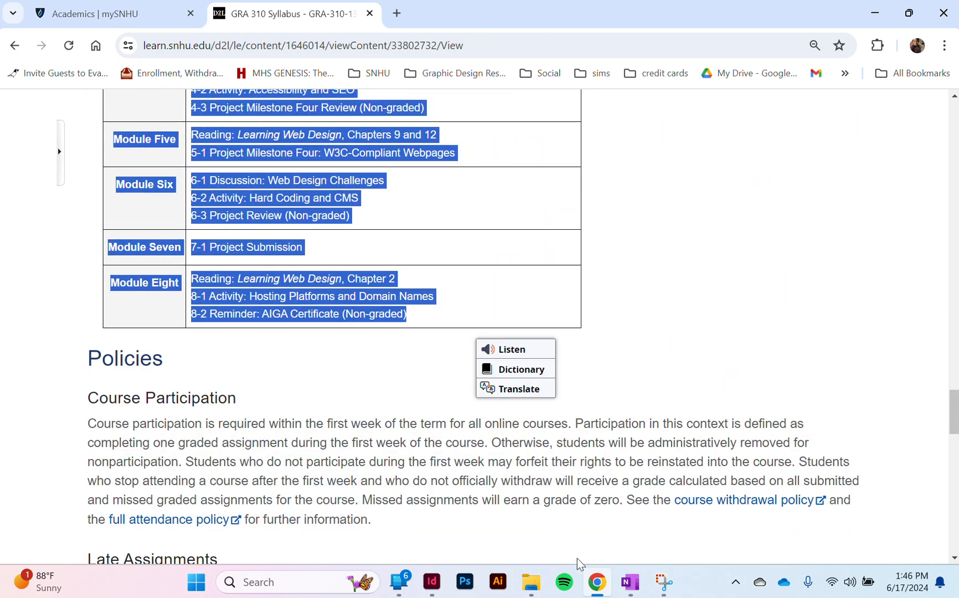
pyautogui.click(629, 581)
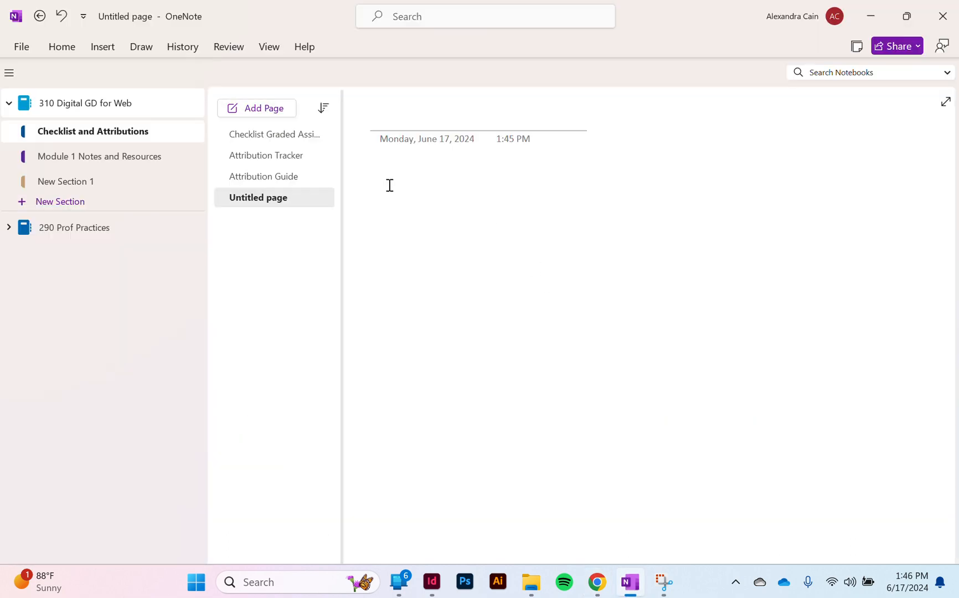
pyautogui.hotkey('ctrl', 'v')
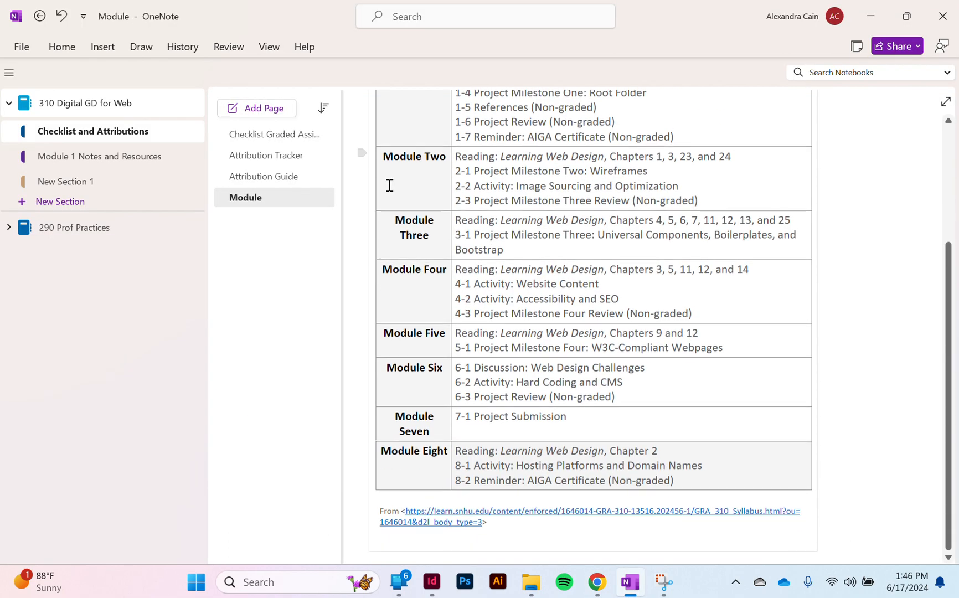
# Delete the source link line beneath the pasted module table.
pyautogui.scroll(10, 389, 185)
pyautogui.scroll(-8, 390, 185)
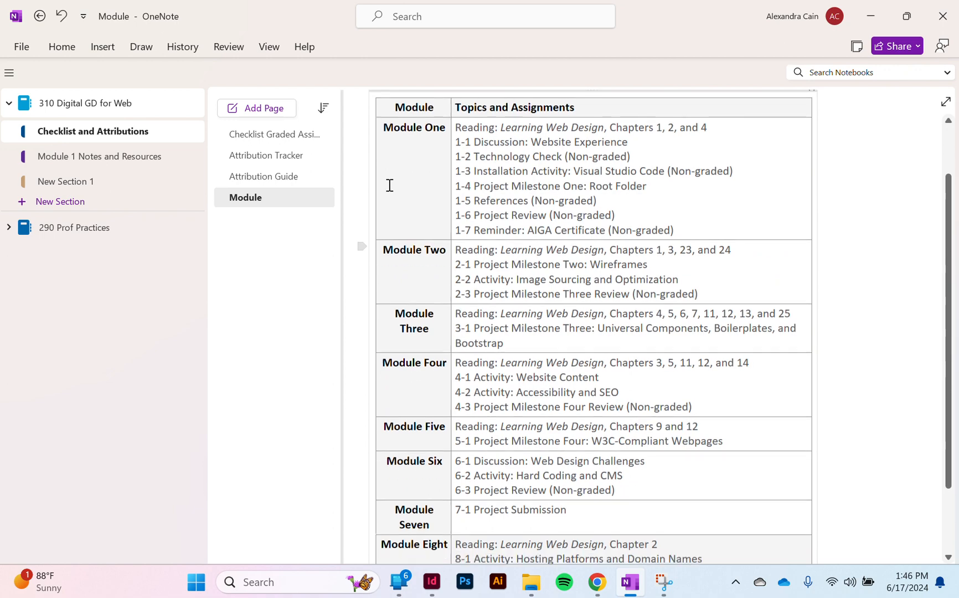
pyautogui.scroll(-3, 390, 185)
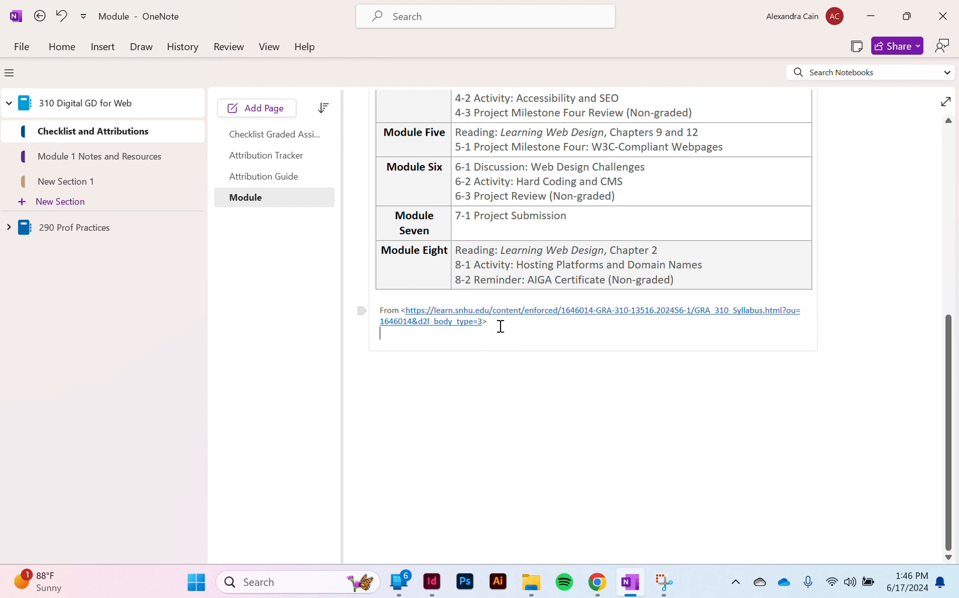
pyautogui.moveTo(500, 327); pyautogui.dragTo(375, 304)
pyautogui.press('Delete')
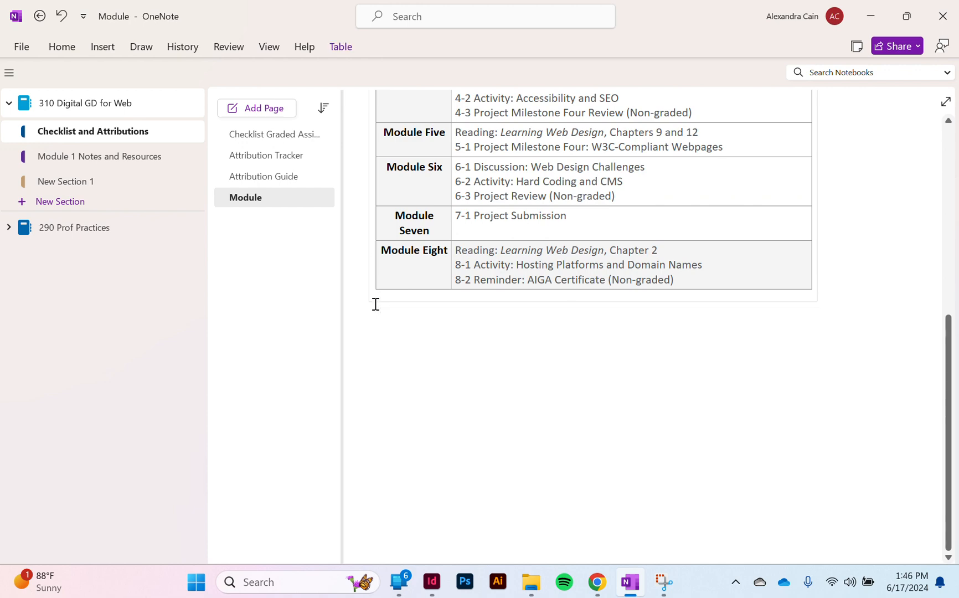
# Widen the Topics and Assignments column and adjust the Module column so the module names no longer break mid-word.
pyautogui.scroll(5, 376, 304)
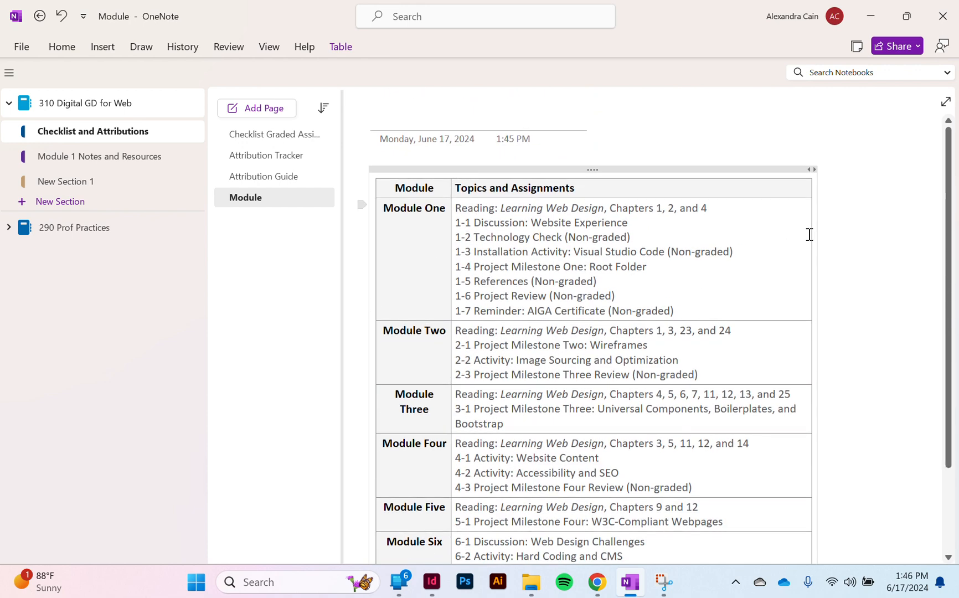
pyautogui.moveTo(811, 233); pyautogui.dragTo(948, 247)
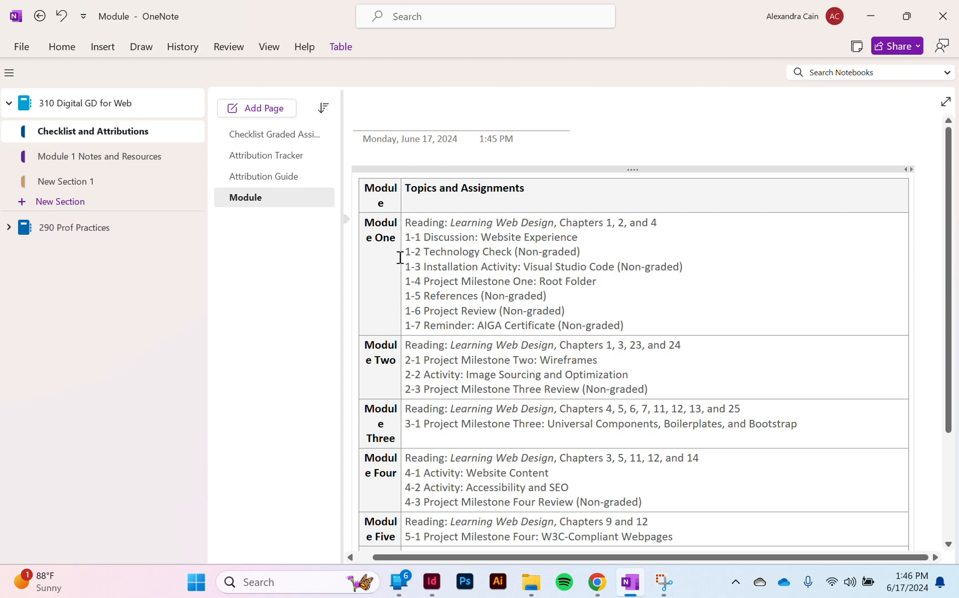
pyautogui.moveTo(402, 256); pyautogui.dragTo(418, 253)
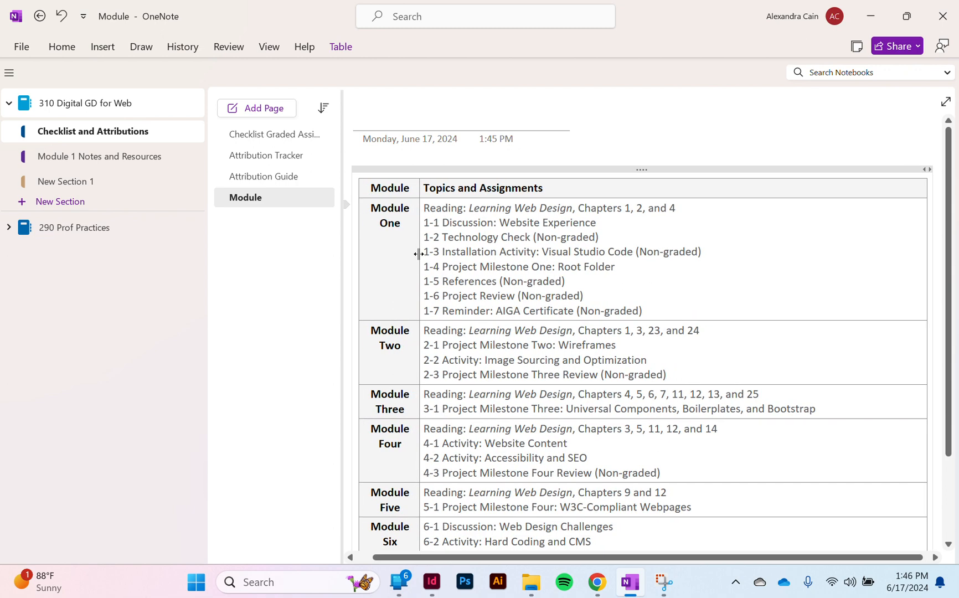
pyautogui.moveTo(419, 254); pyautogui.dragTo(427, 254)
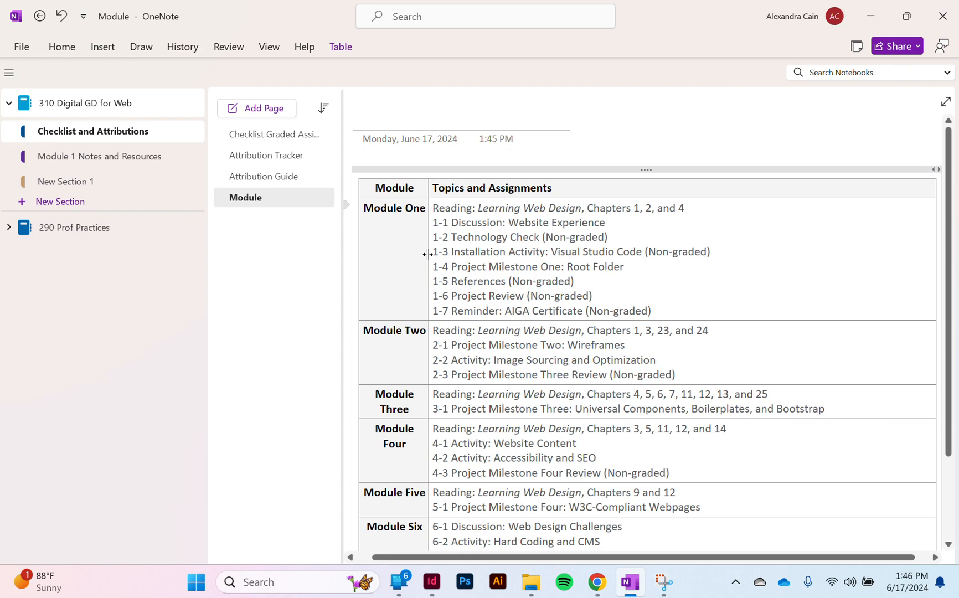
# Title the new page "Checklist".
pyautogui.click(379, 120)
pyautogui.write('Checklist')
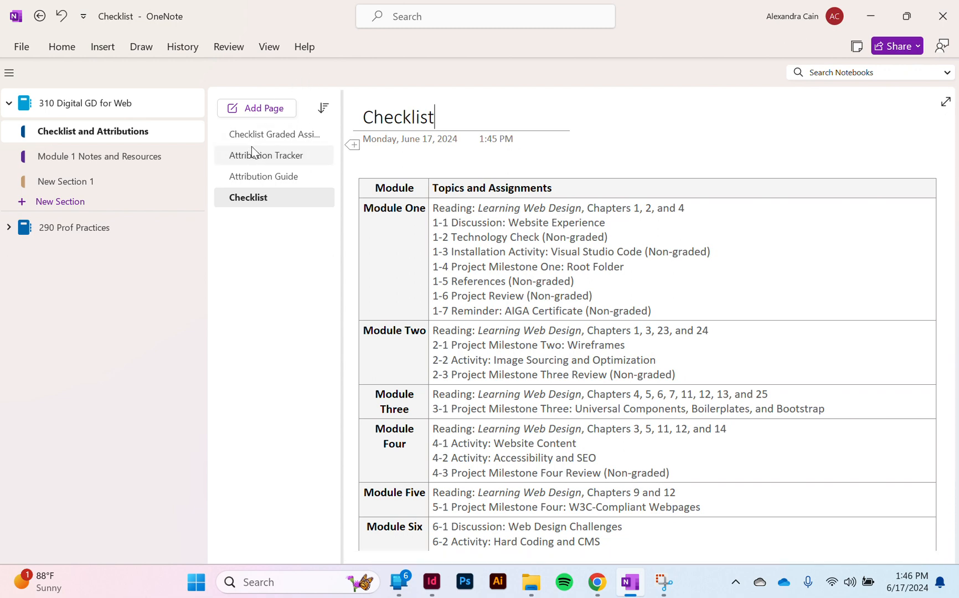
pyautogui.click(520, 228)
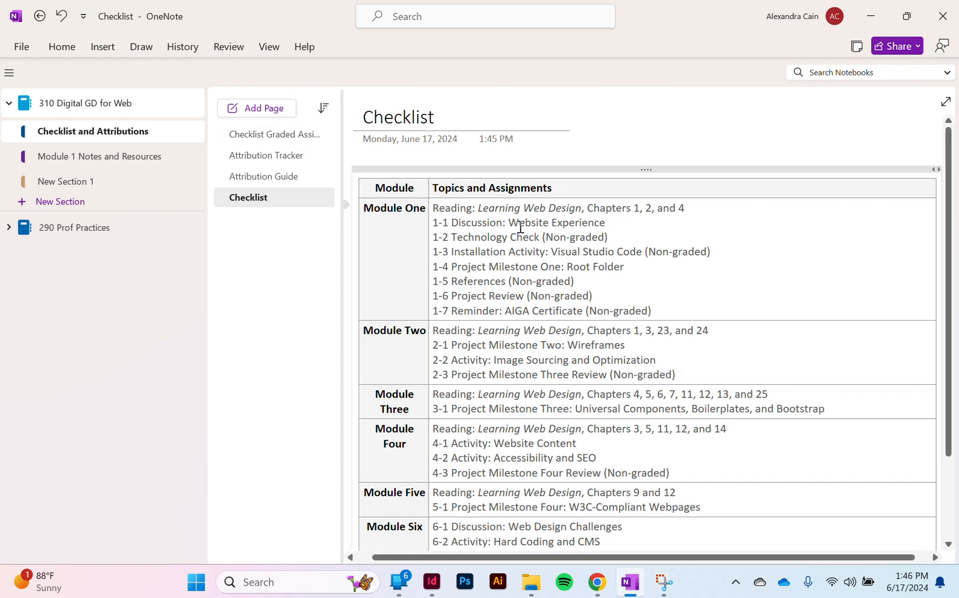
# Delete the reading line and the non-graded items 1-2, 1-3, 1-5, 1-6 and 1-7 from the Module One row.
pyautogui.click(520, 228)
pyautogui.moveTo(700, 206); pyautogui.dragTo(435, 200)
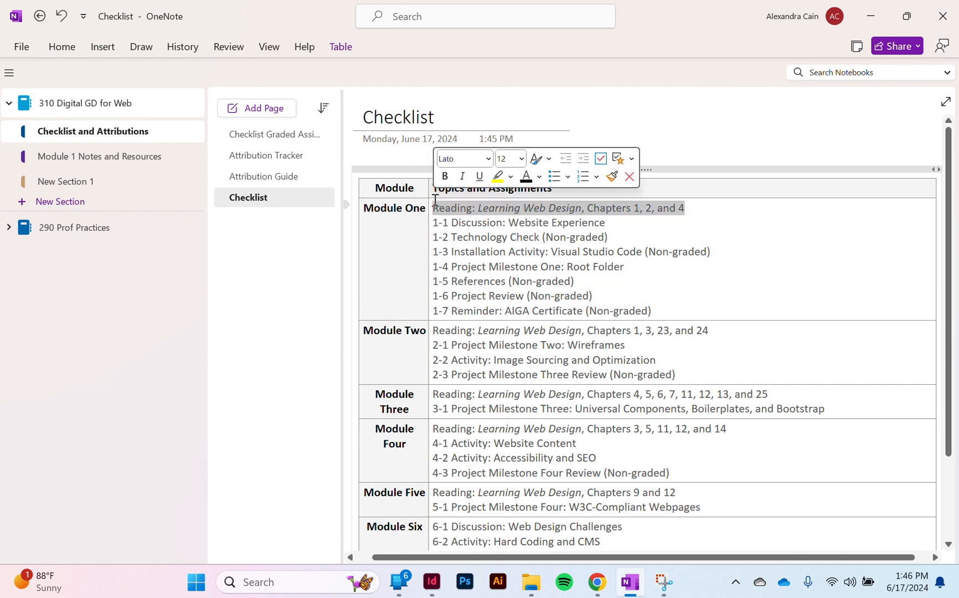
pyautogui.press('Delete')
pyautogui.press('Delete')
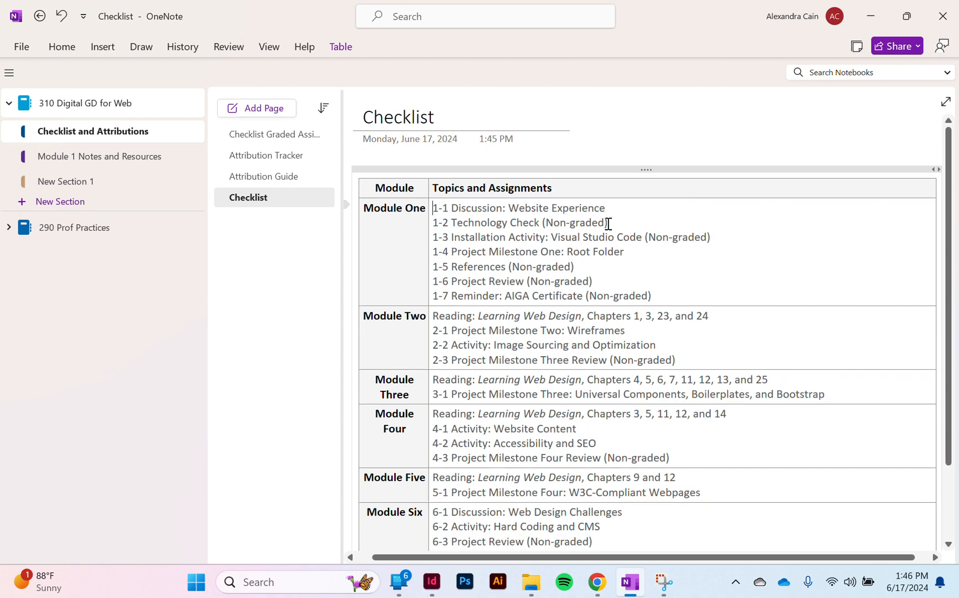
pyautogui.moveTo(710, 237); pyautogui.dragTo(435, 224)
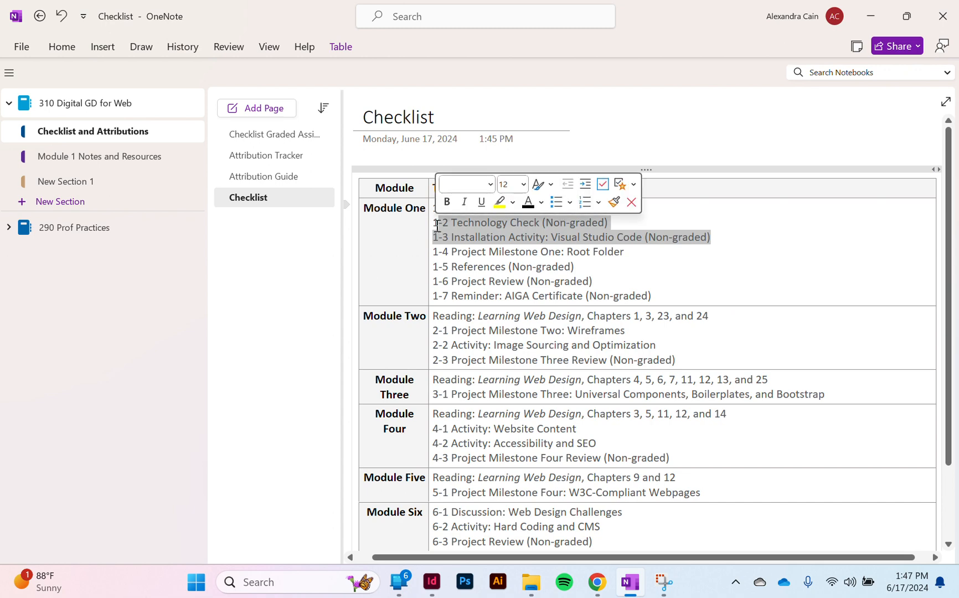
pyautogui.press('Delete')
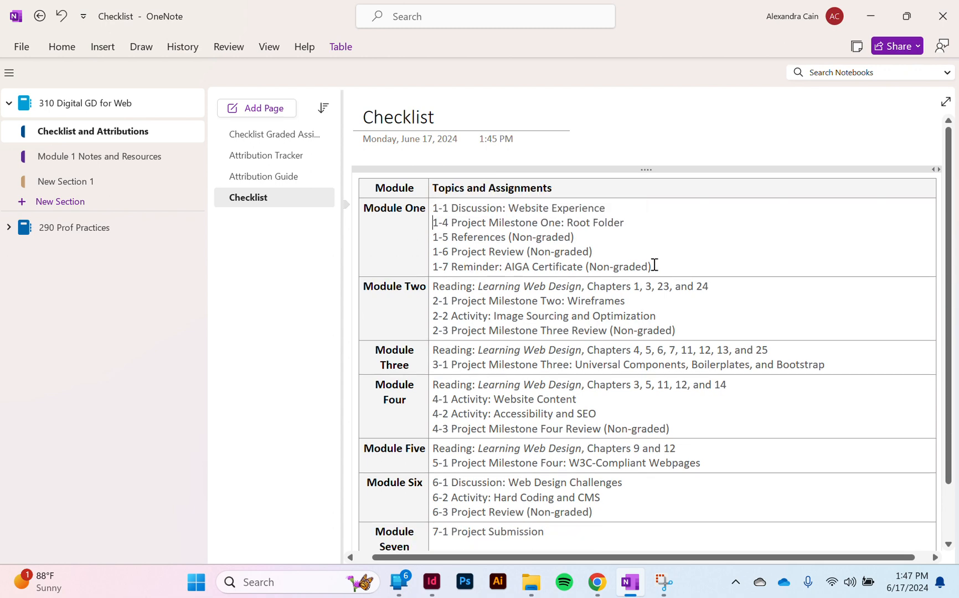
pyautogui.moveTo(653, 267); pyautogui.dragTo(436, 238)
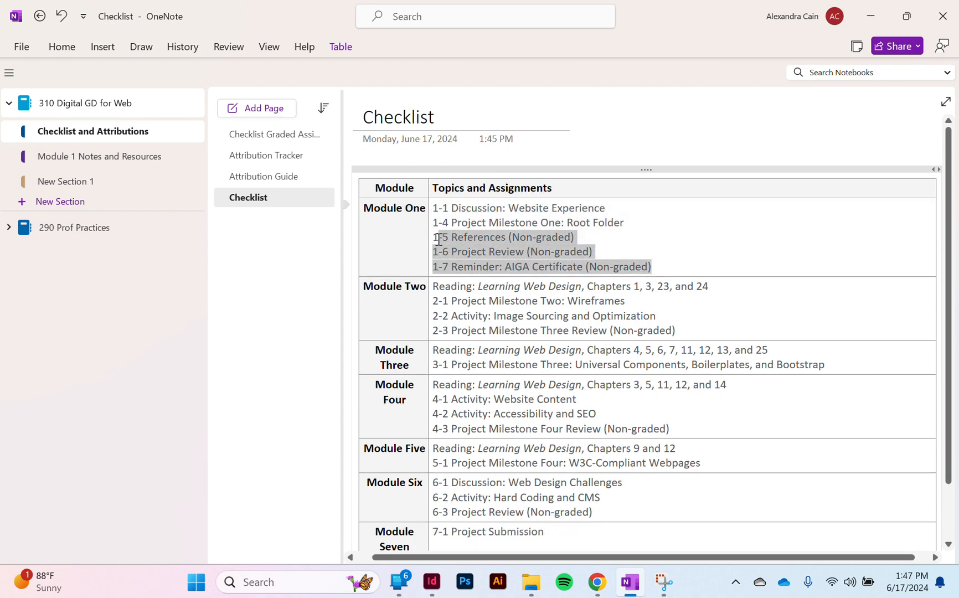
pyautogui.press('Delete')
pyautogui.press('BackSpace')
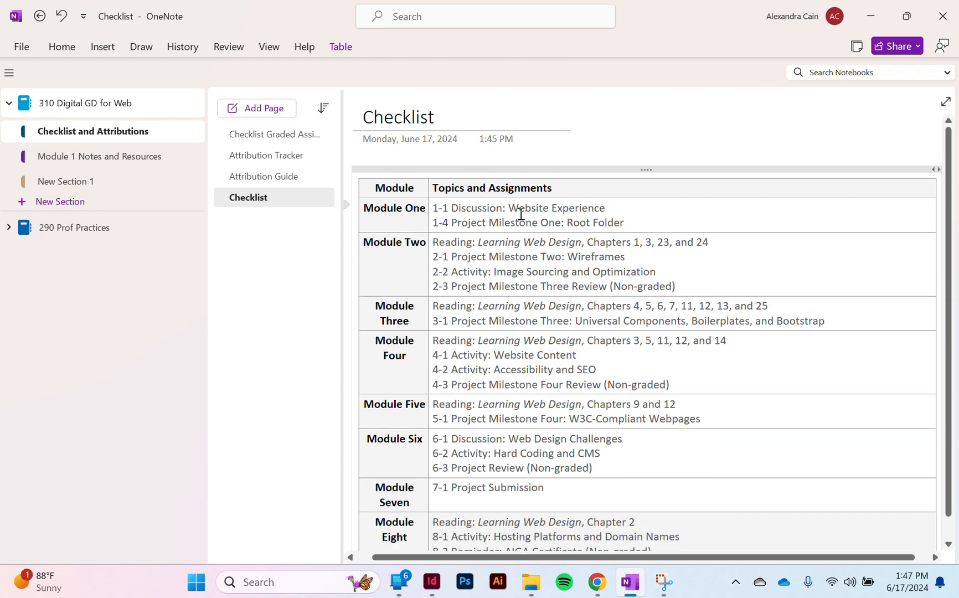
# Add indented sub-items "Initial Post", "Reply 1" and "Reply2" beneath the 1-1 Discussion: Website Experience line.
pyautogui.click(616, 209)
pyautogui.press('Return')
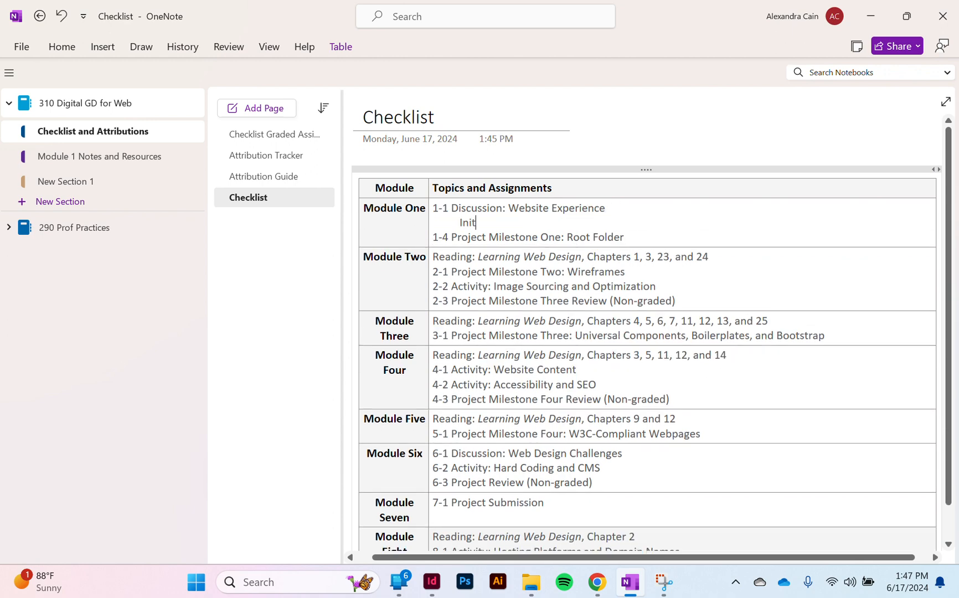
pyautogui.write('Initial Reply')
pyautogui.press('Return')
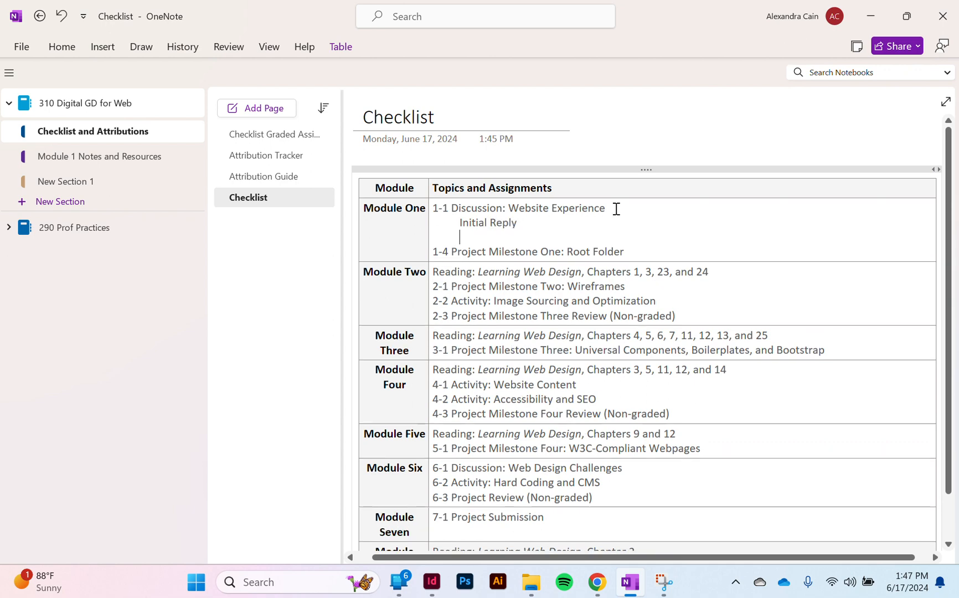
pyautogui.write('Rep')
pyautogui.press('BackSpace')
pyautogui.press('BackSpace')
pyautogui.press('BackSpace')
pyautogui.write('P')
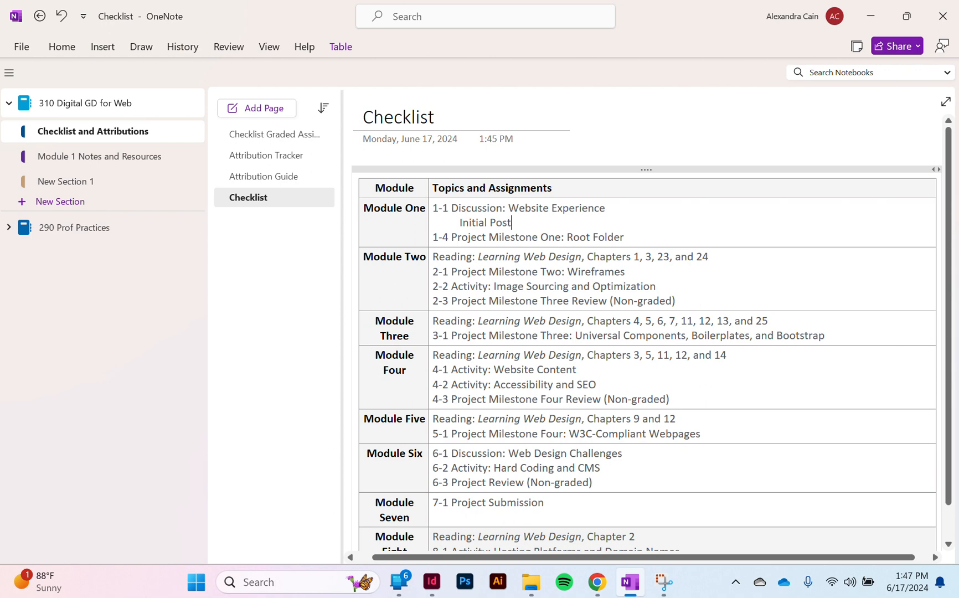
pyautogui.write('ost')
pyautogui.press('Return')
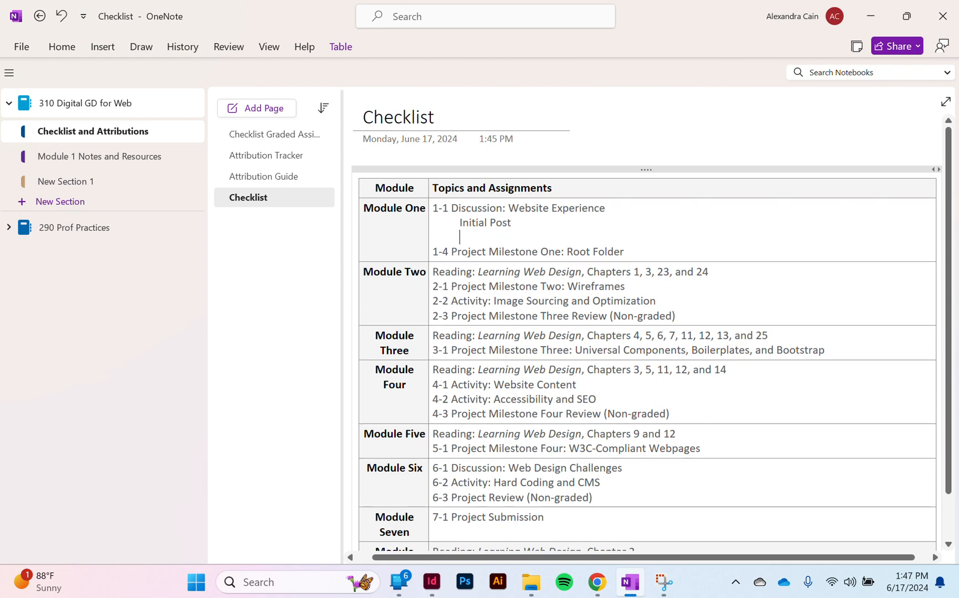
pyautogui.write('Reply 1')
pyautogui.press('Return')
pyautogui.write('Rep')
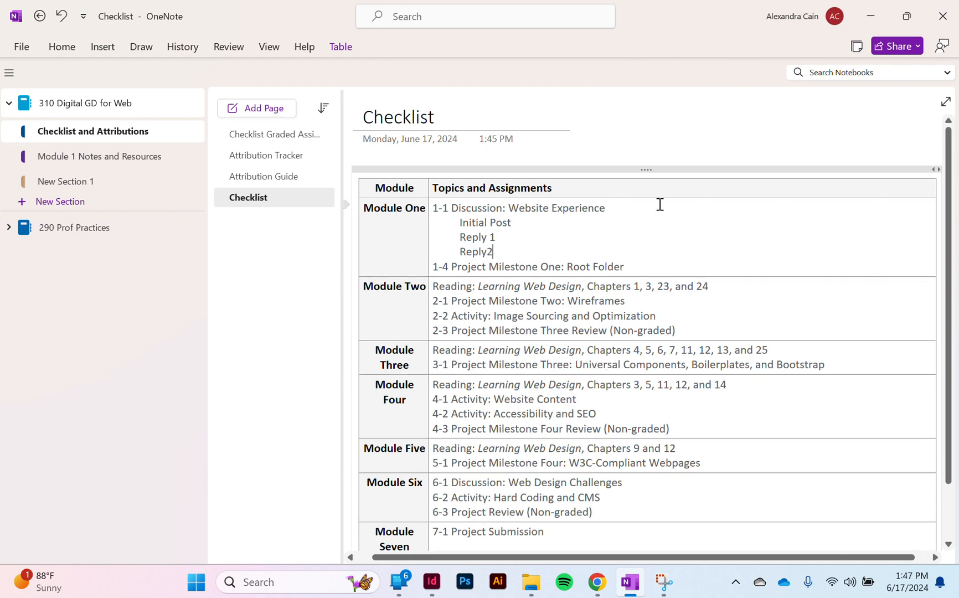
pyautogui.click(492, 482)
# Delete the reading line and the non-graded item 2-3 from the Module Two row, leaving no blank lines.
pyautogui.moveTo(713, 283); pyautogui.dragTo(436, 285)
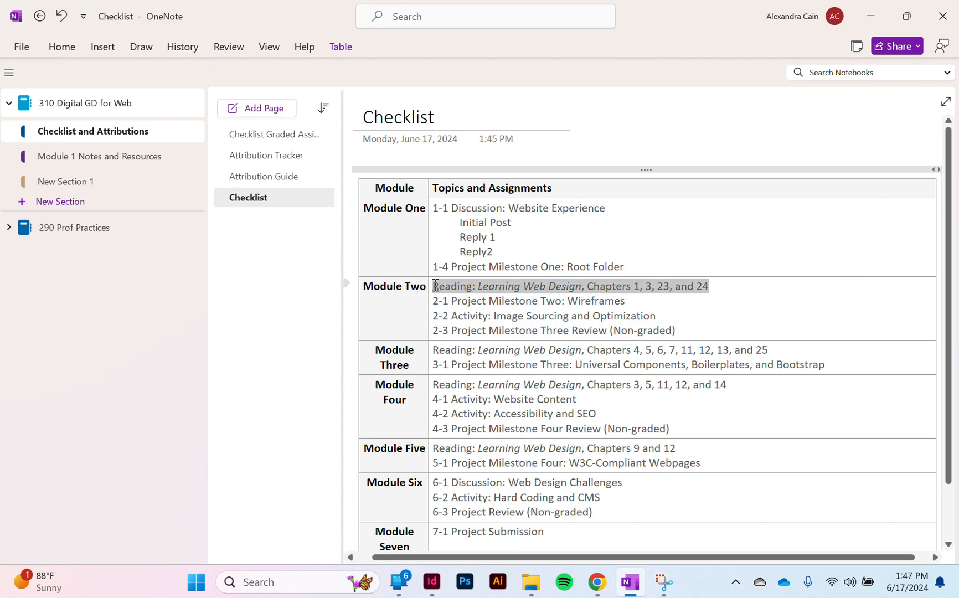
pyautogui.press('Delete')
pyautogui.press('Delete')
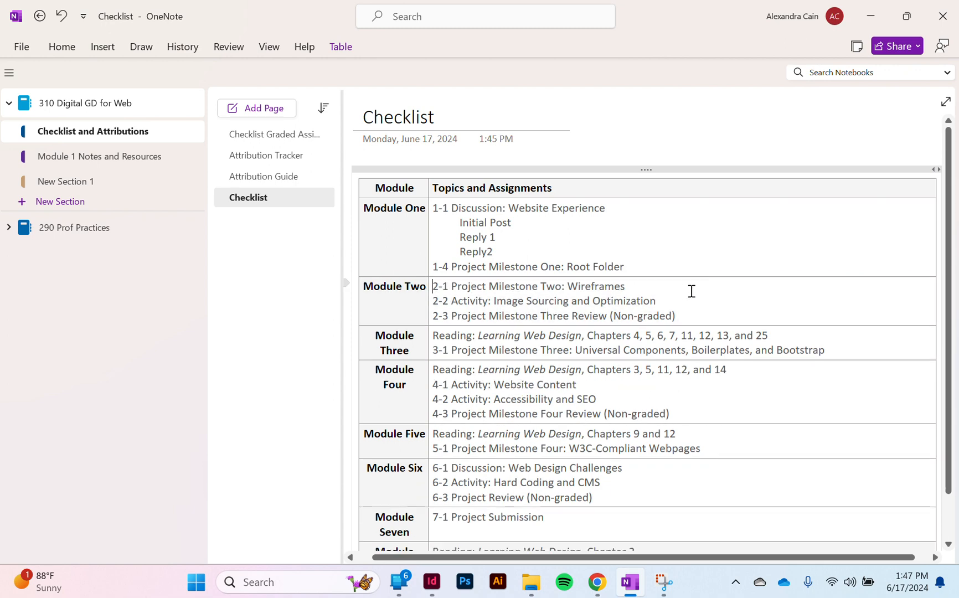
pyautogui.moveTo(682, 311); pyautogui.dragTo(435, 316)
pyautogui.press('Delete')
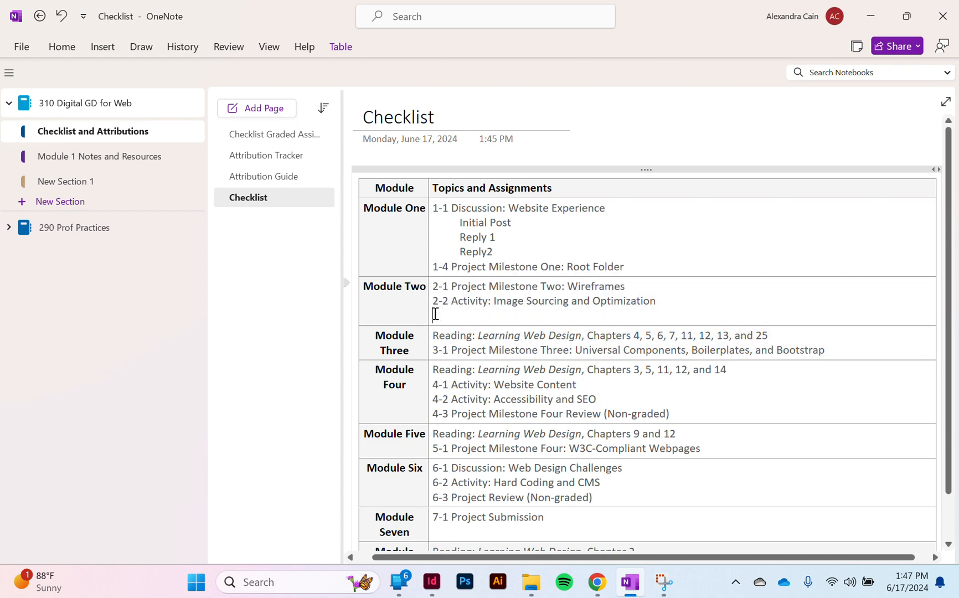
pyautogui.press('BackSpace')
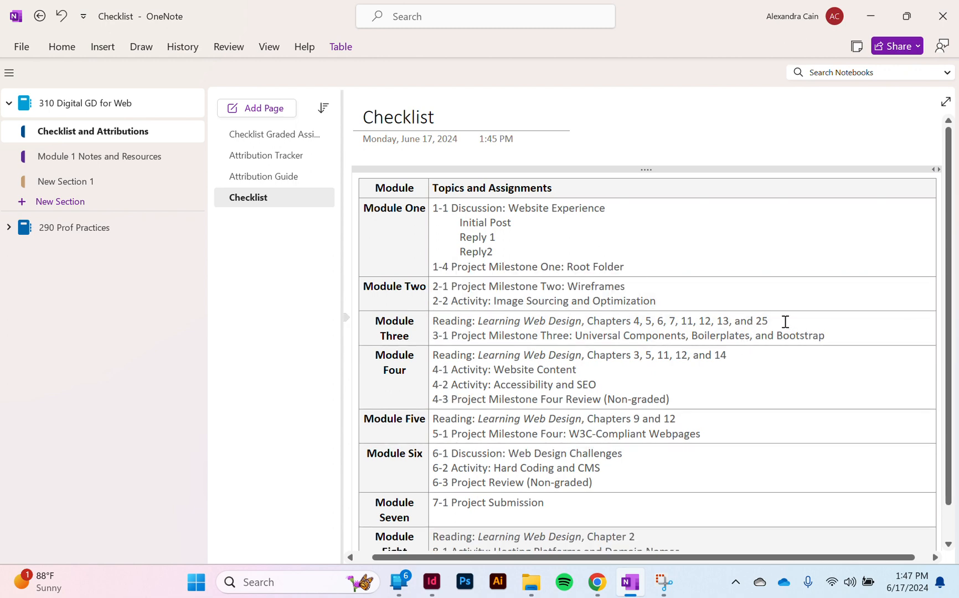
# Delete the reading line from the Module Three row along with its empty line.
pyautogui.moveTo(782, 322); pyautogui.dragTo(431, 322)
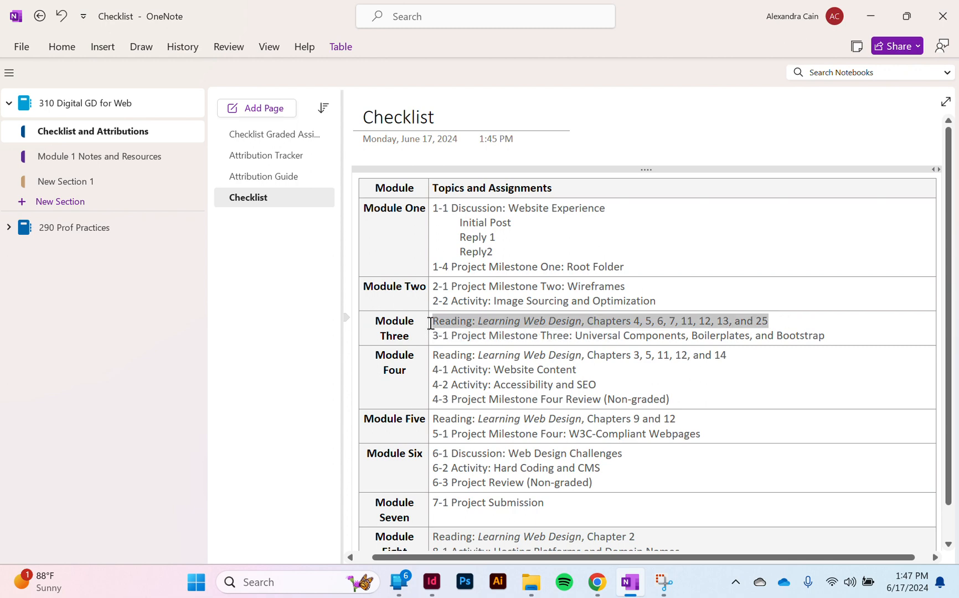
pyautogui.press('Delete')
pyautogui.press('Delete')
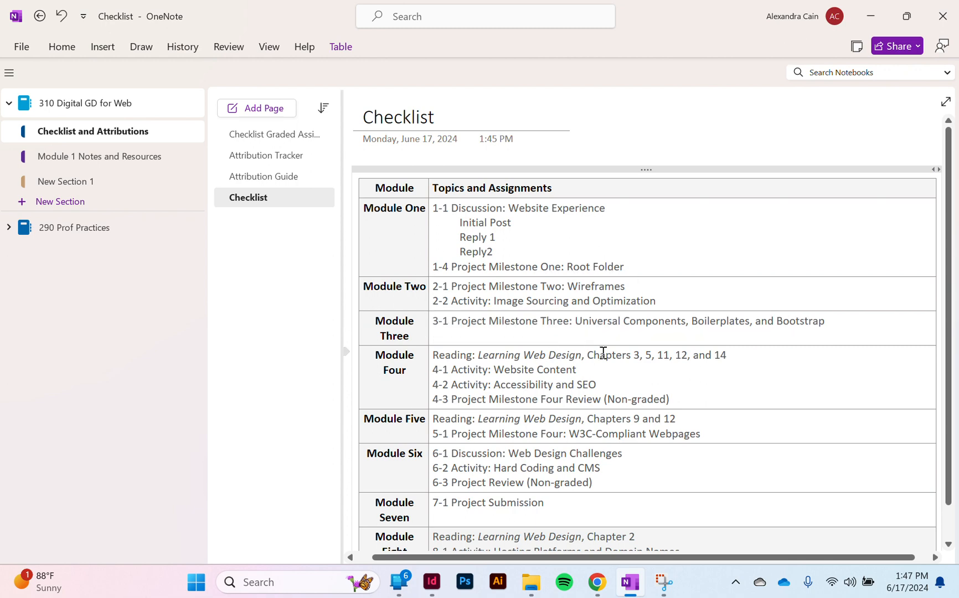
# Delete the reading line and the non-graded item 4-3 from the Module Four row, leaving no blank lines.
pyautogui.moveTo(729, 355); pyautogui.dragTo(437, 357)
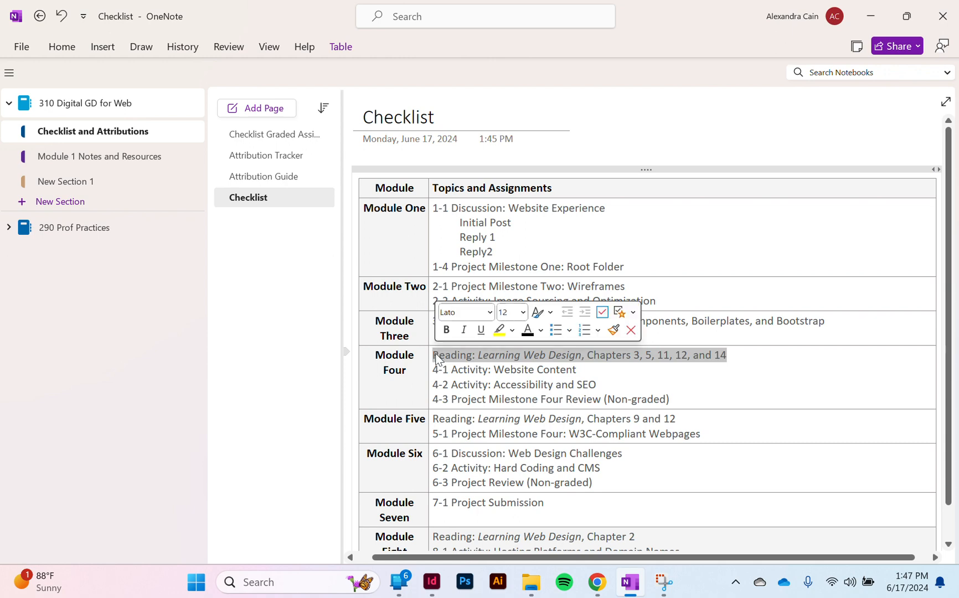
pyautogui.press('Delete')
pyautogui.press('Delete')
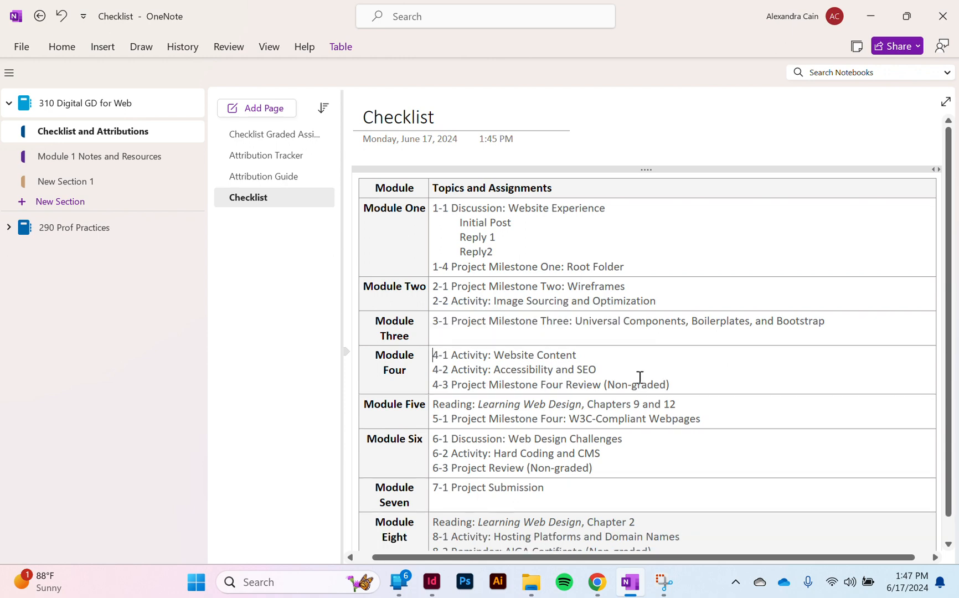
pyautogui.moveTo(688, 382); pyautogui.dragTo(433, 385)
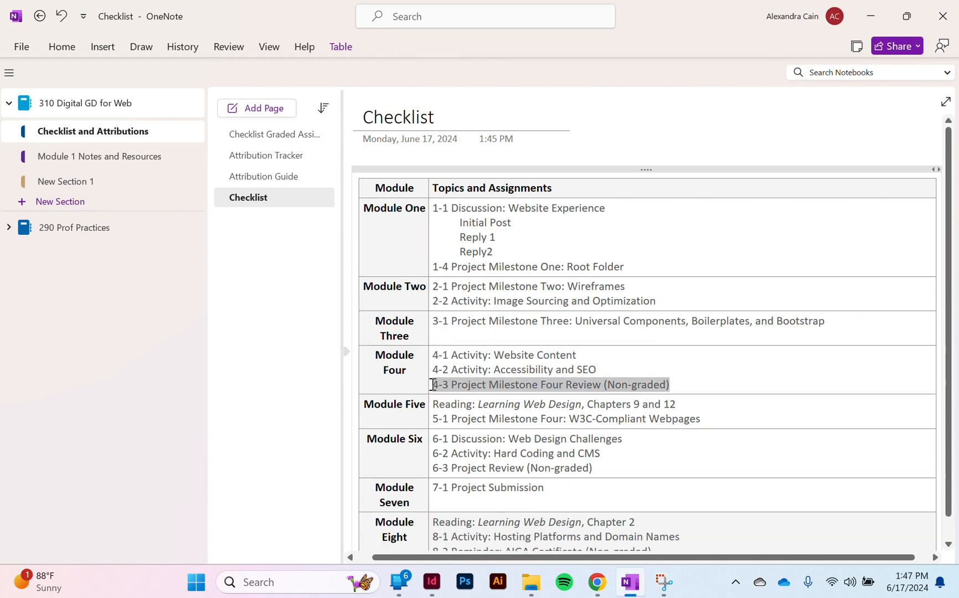
pyautogui.press('BackSpace')
pyautogui.press('BackSpace')
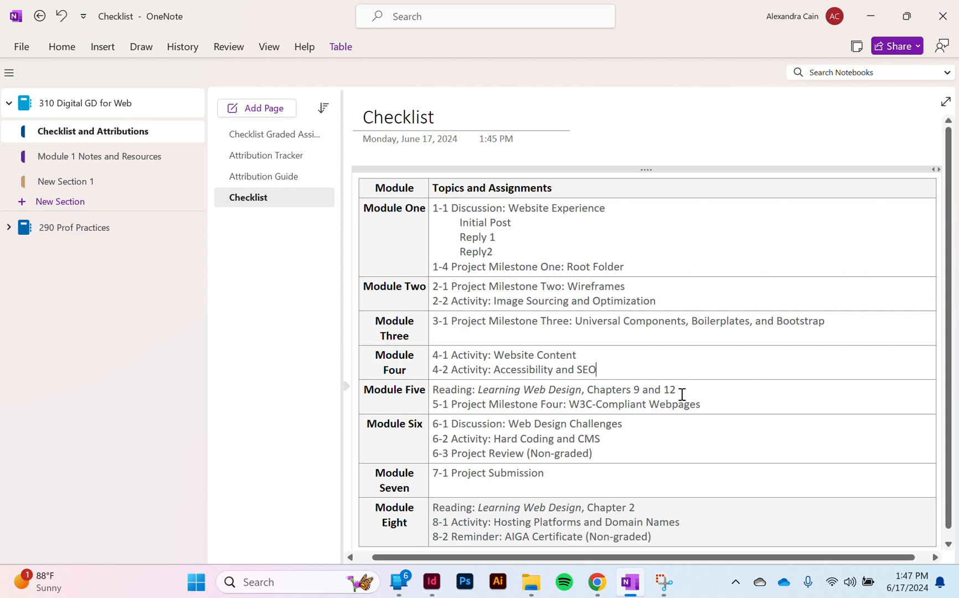
# Delete the reading line from the Module Five row and the non-graded item 6-3 from the Module Six row.
pyautogui.moveTo(675, 393); pyautogui.dragTo(435, 390)
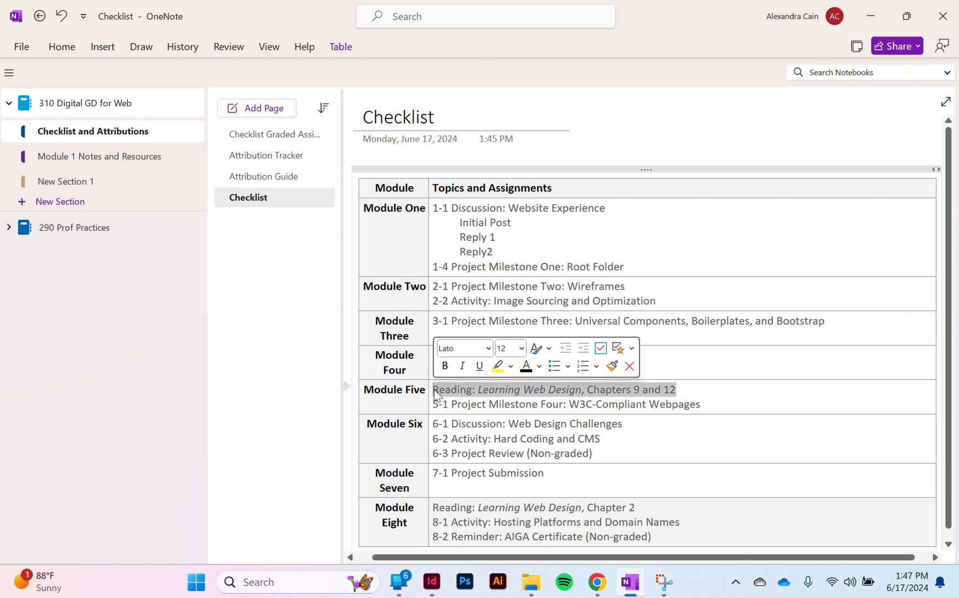
pyautogui.press('Delete')
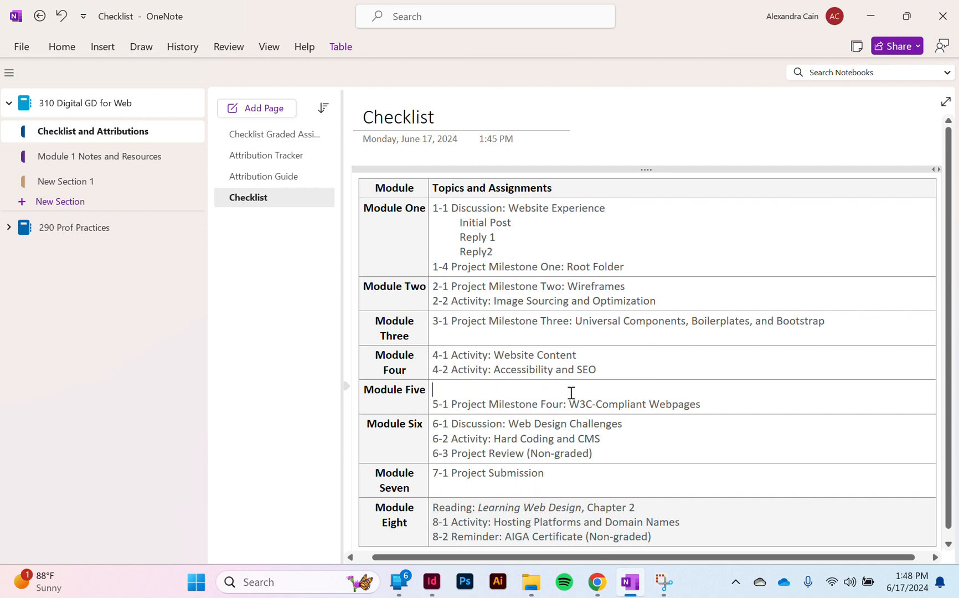
pyautogui.press('Delete')
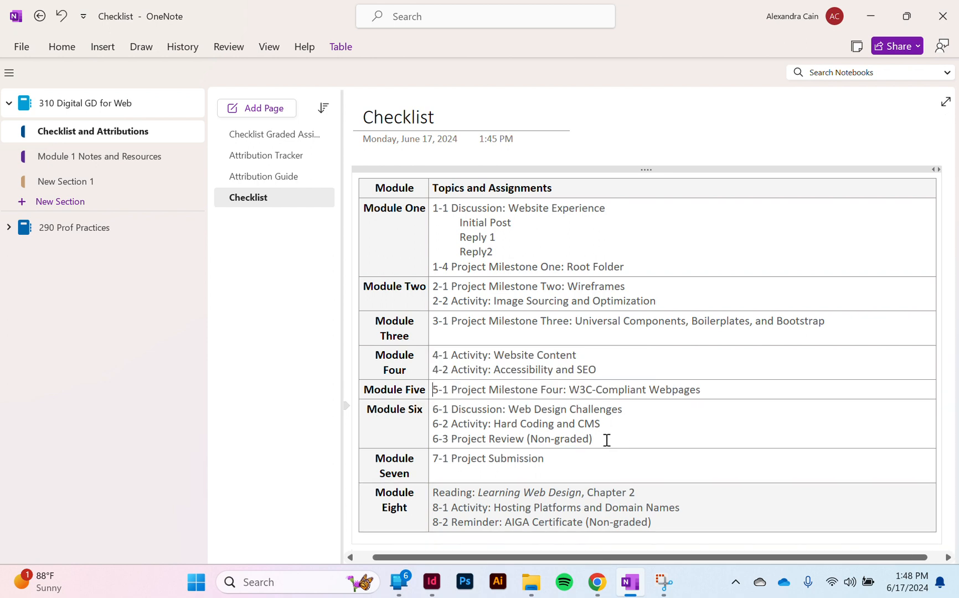
pyautogui.moveTo(606, 439); pyautogui.dragTo(435, 443)
pyautogui.press('Delete')
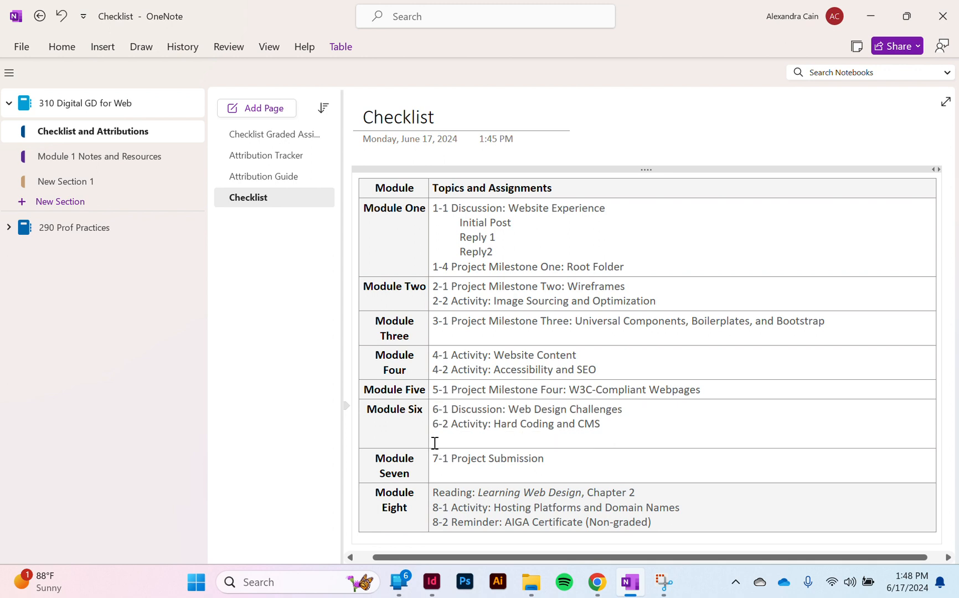
pyautogui.press('BackSpace')
# Delete the reading line and the non-graded item 8-2 from the Module Eight row.
pyautogui.moveTo(638, 477); pyautogui.dragTo(436, 477)
pyautogui.press('Delete')
pyautogui.press('Delete')
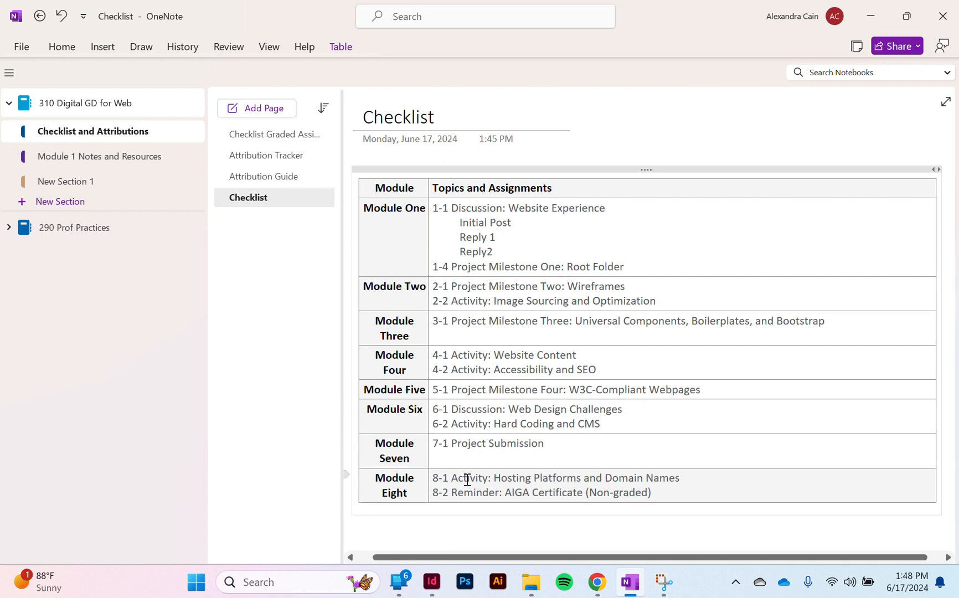
pyautogui.moveTo(670, 496); pyautogui.dragTo(427, 495)
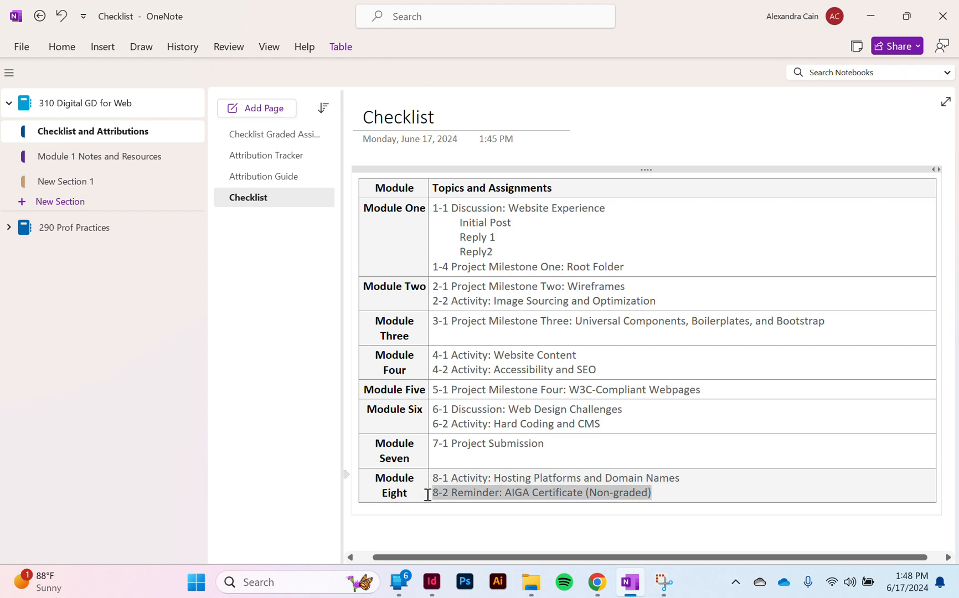
pyautogui.press('Delete')
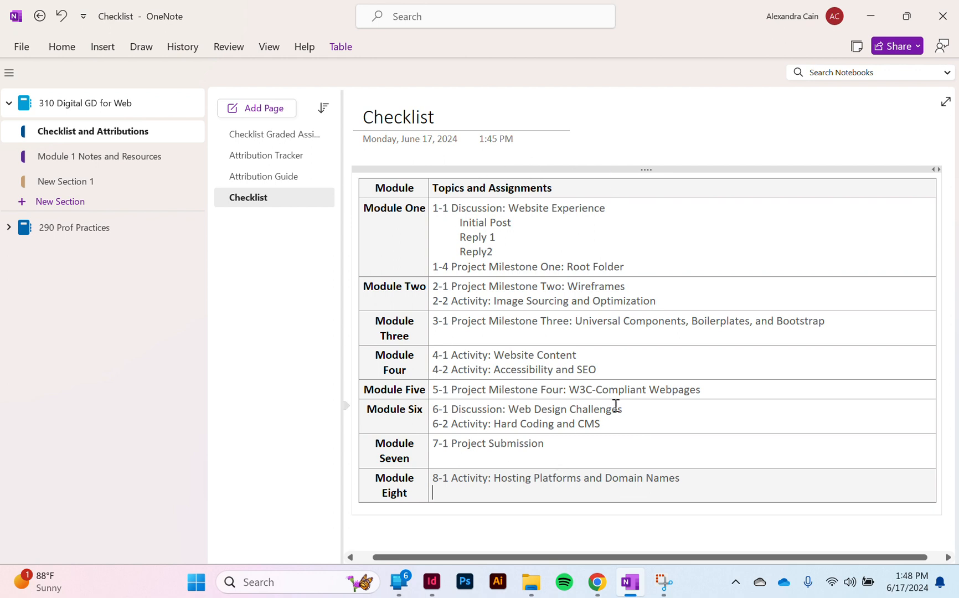
# Add indented sub-items "Initial Post", "Reply 1" and "Reply 2" beneath the 6-1 Discussion: Web Design Challenges line.
pyautogui.click(637, 408)
pyautogui.press('Return')
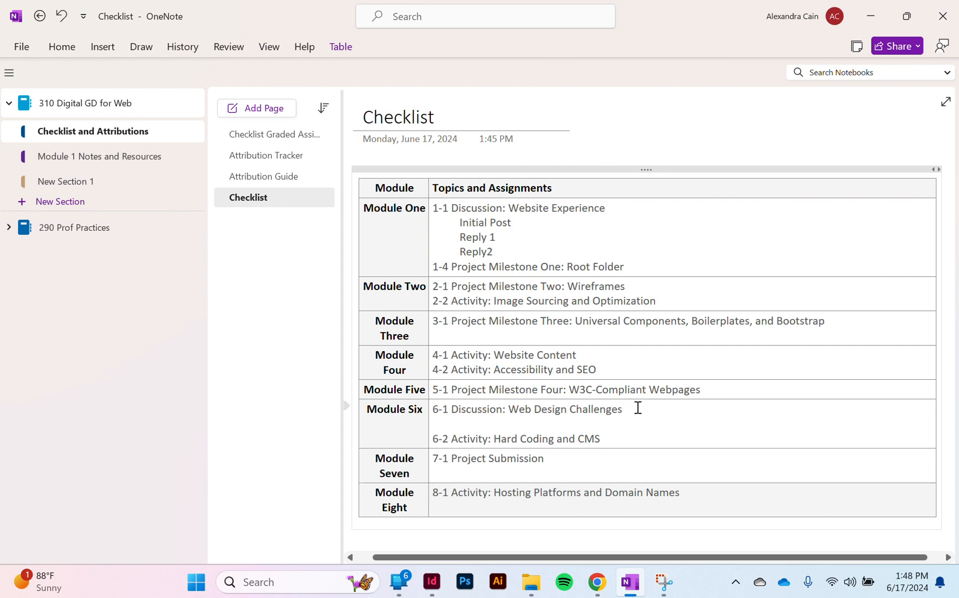
pyautogui.write('Initial Post')
pyautogui.press('Return')
pyautogui.write('Reply 1')
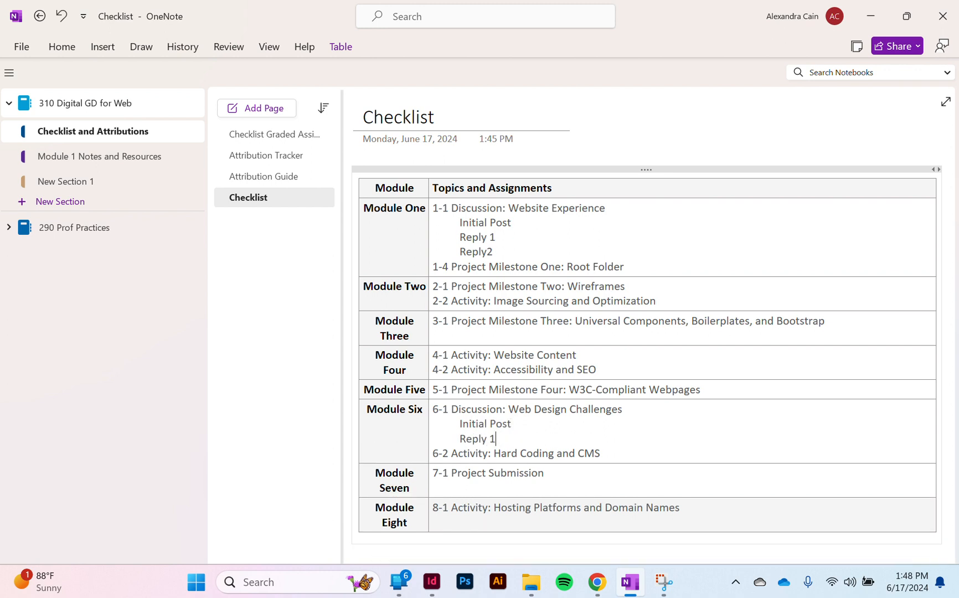
pyautogui.press('Return')
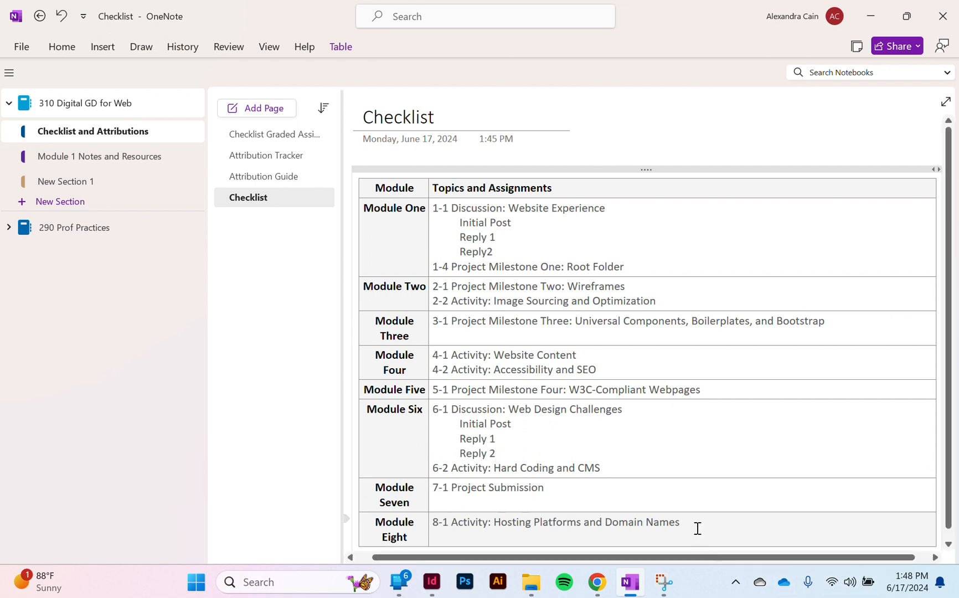
# Add to-do checkboxes to all assignments in the Topics and Assignments column, from Module One through Module Eight.
pyautogui.moveTo(696, 527); pyautogui.dragTo(450, 229)
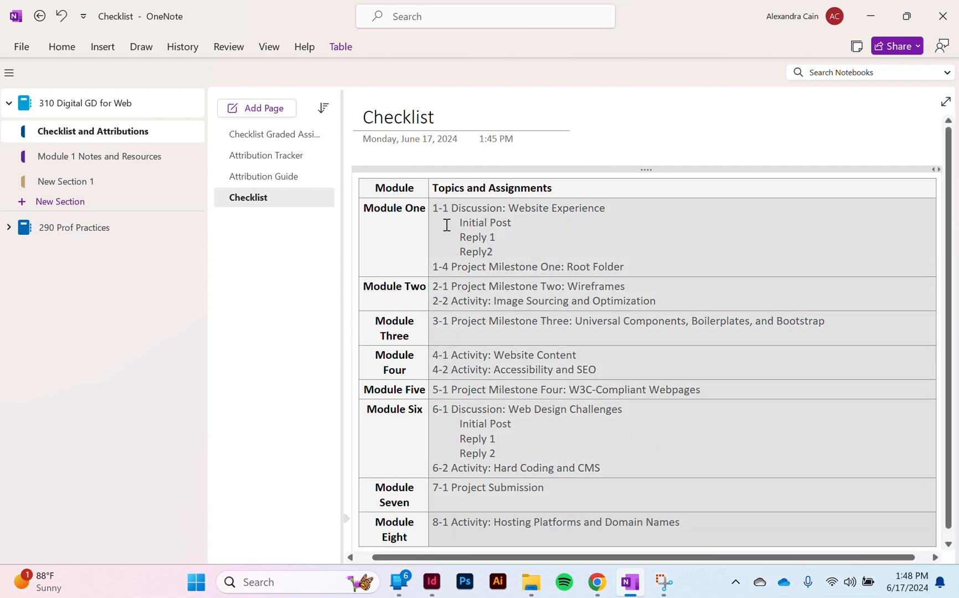
pyautogui.rightClick(440, 209)
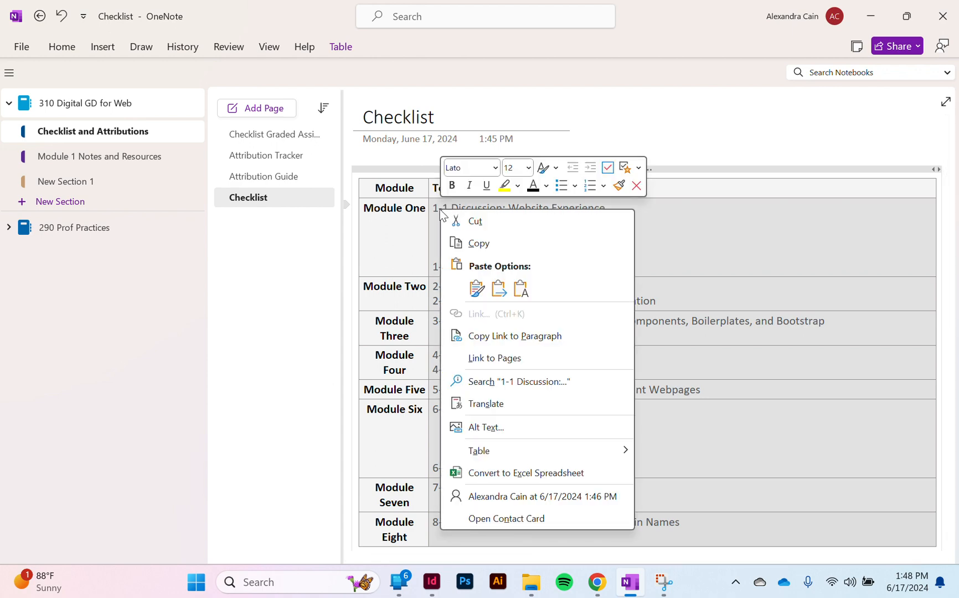
pyautogui.click(612, 171)
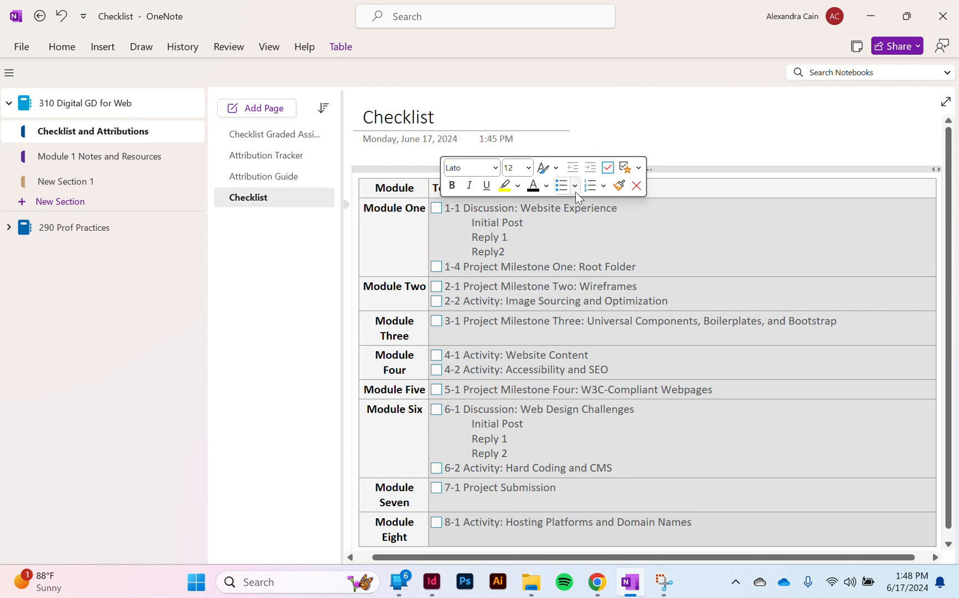
pyautogui.click(474, 274)
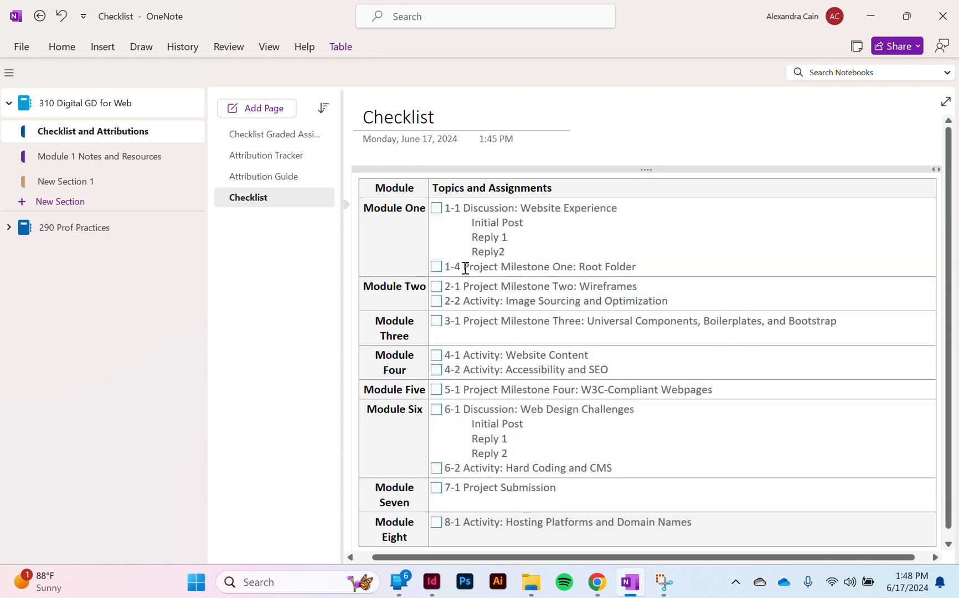
pyautogui.rightClick(466, 268)
pyautogui.click(650, 229)
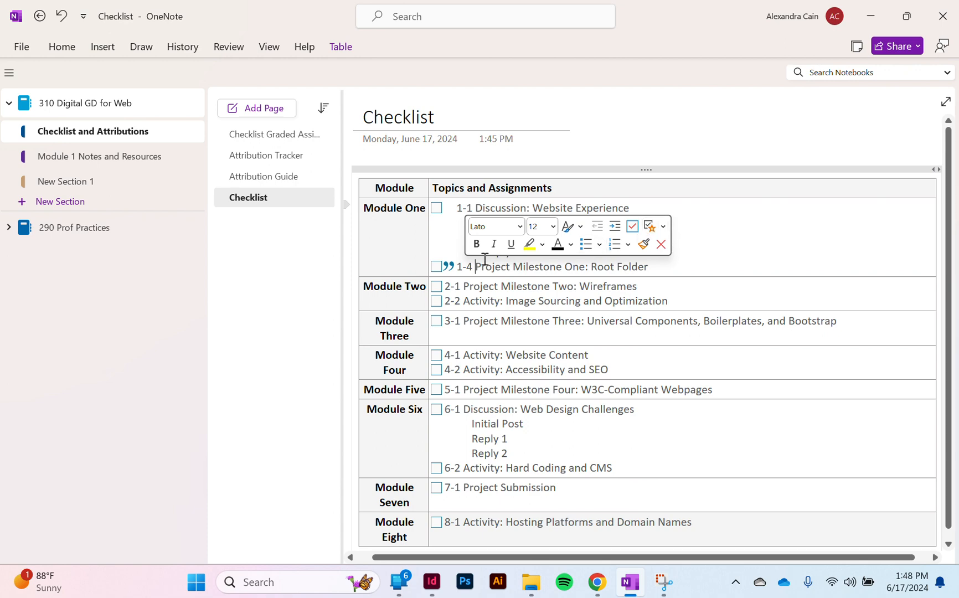
pyautogui.click(457, 267)
pyautogui.press('BackSpace')
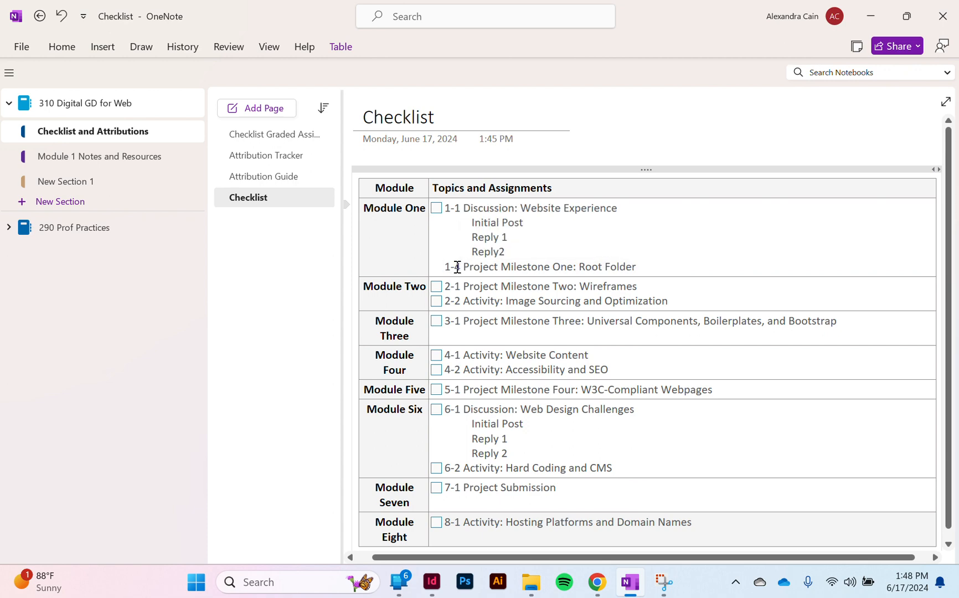
pyautogui.rightClick(456, 267)
pyautogui.click(625, 226)
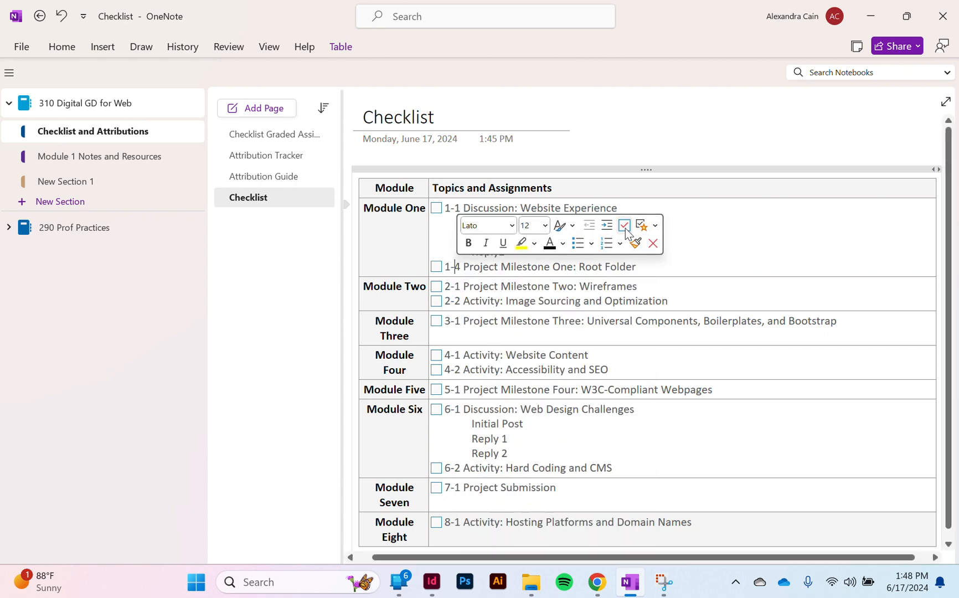
# Tag the project milestones 1-4 Root Folder and 2-1 Wireframes with an orange star beside their checkboxes.
pyautogui.click(656, 225)
pyautogui.click(670, 335)
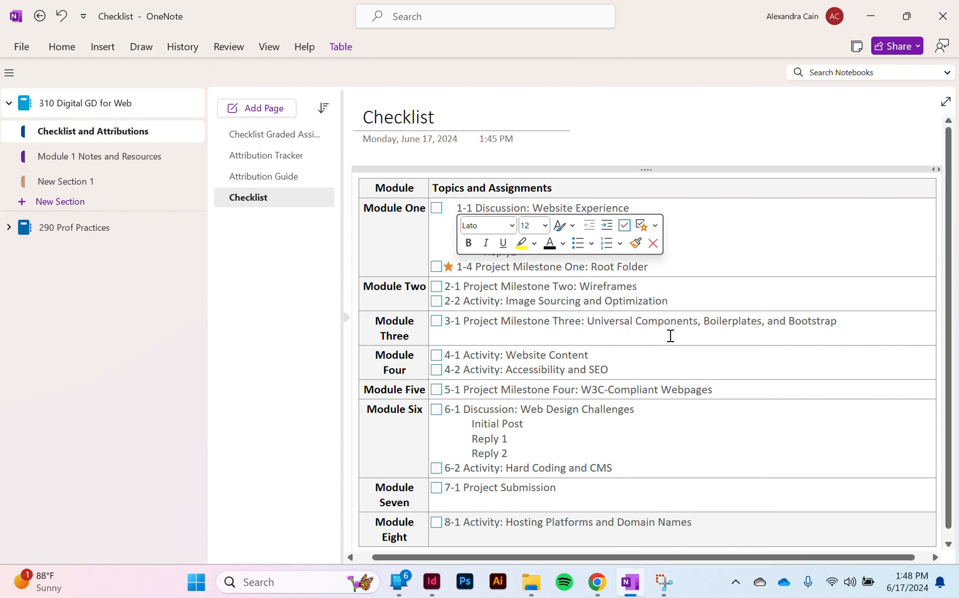
pyautogui.rightClick(466, 285)
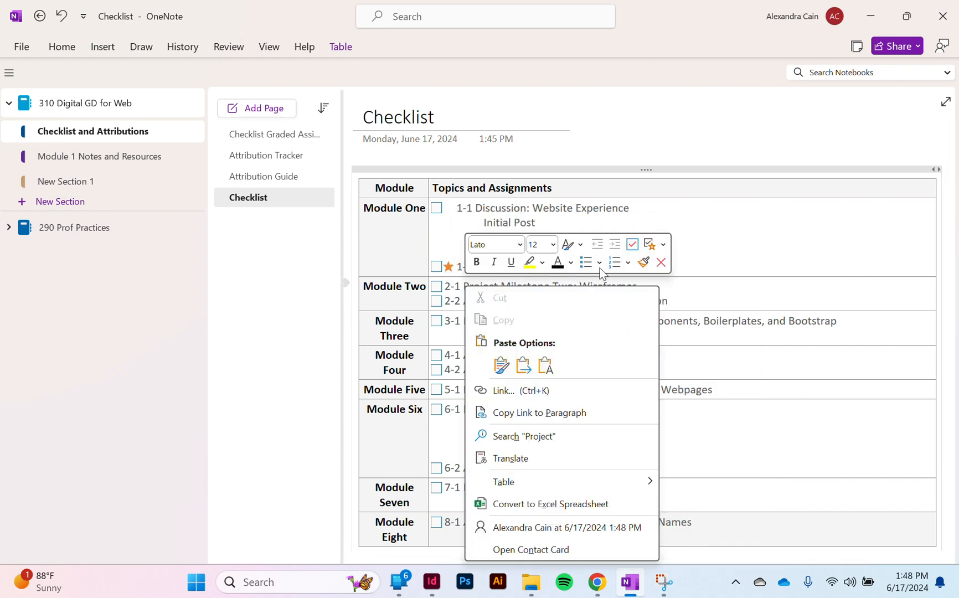
pyautogui.click(650, 247)
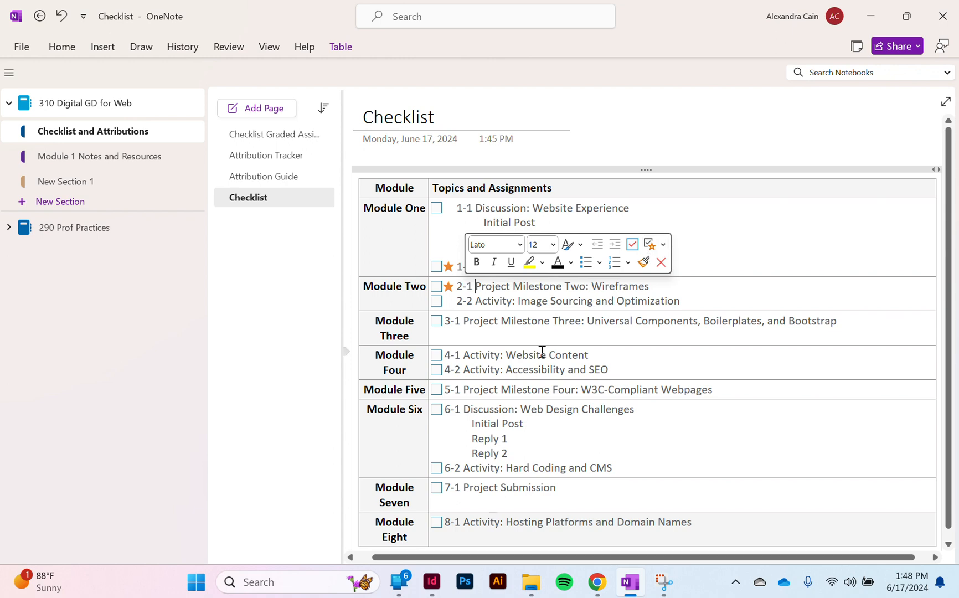
pyautogui.rightClick(465, 321)
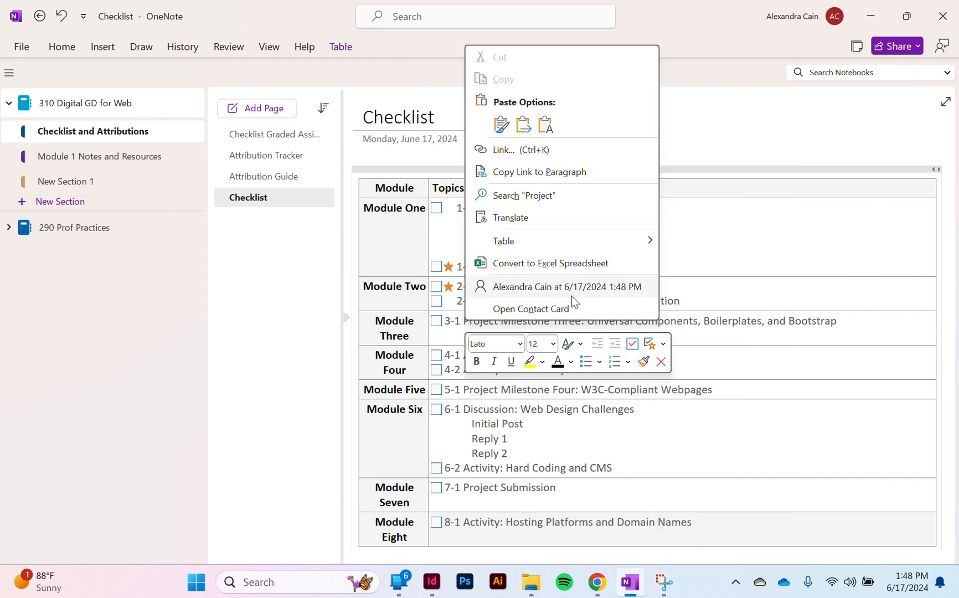
pyautogui.click(741, 294)
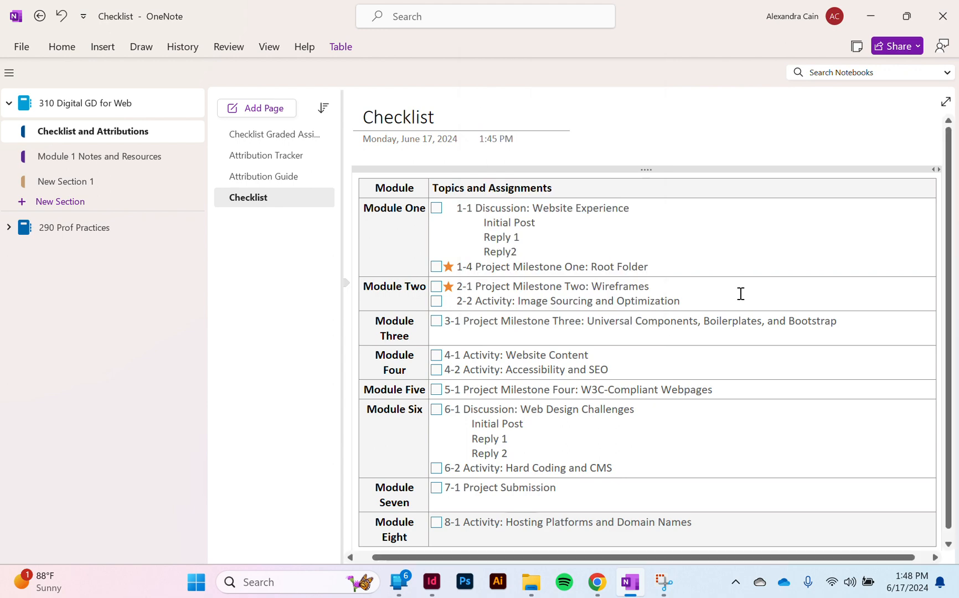
# Examine the symbol and font color options for creating a custom tag, leaving the tag list as it is.
pyautogui.rightClick(453, 209)
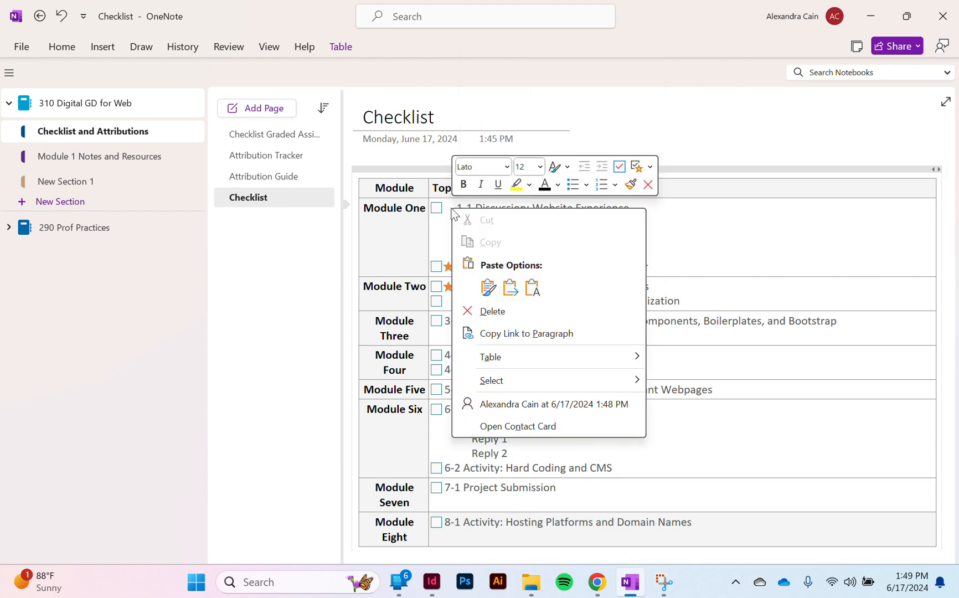
pyautogui.click(650, 166)
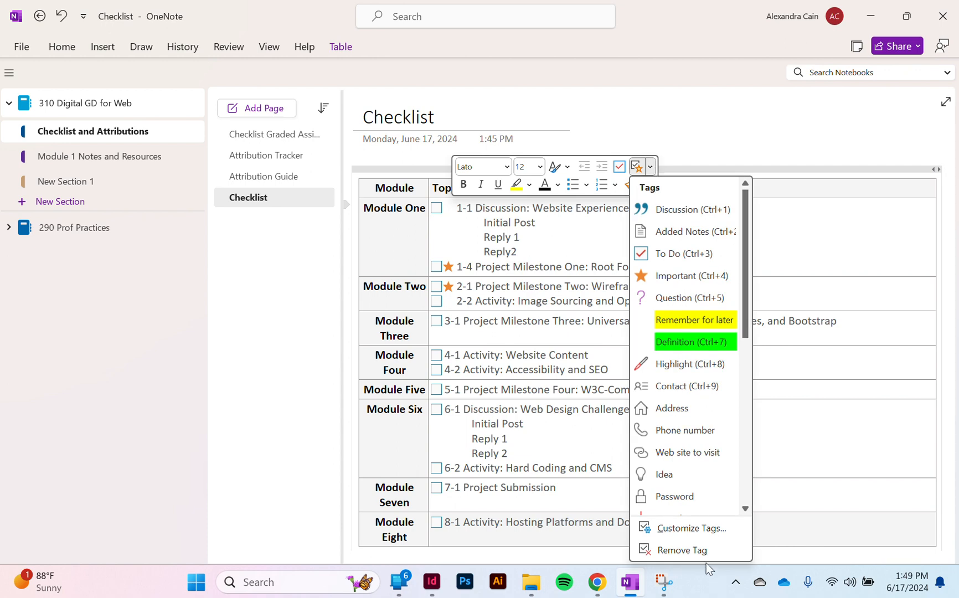
pyautogui.click(682, 527)
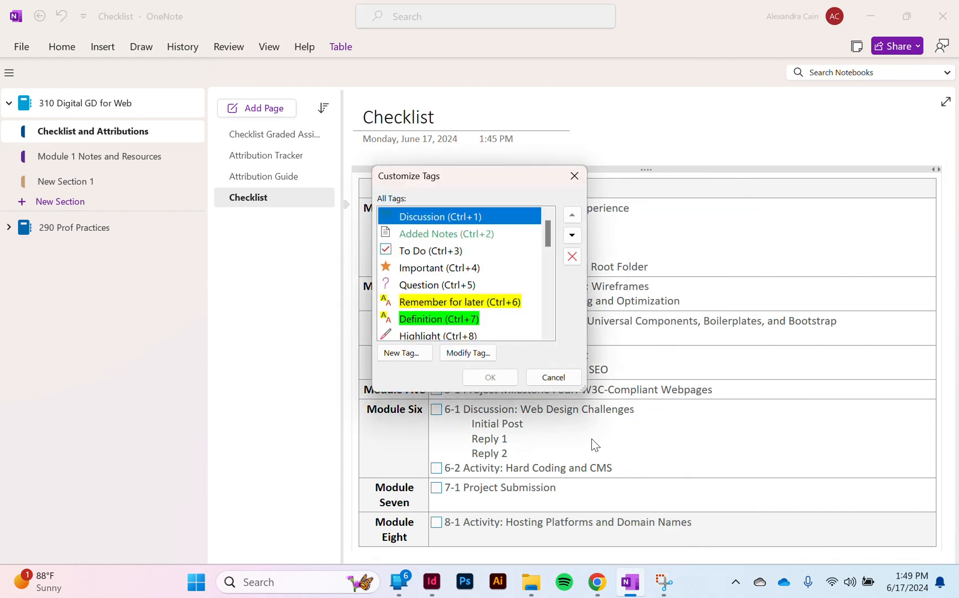
pyautogui.click(406, 352)
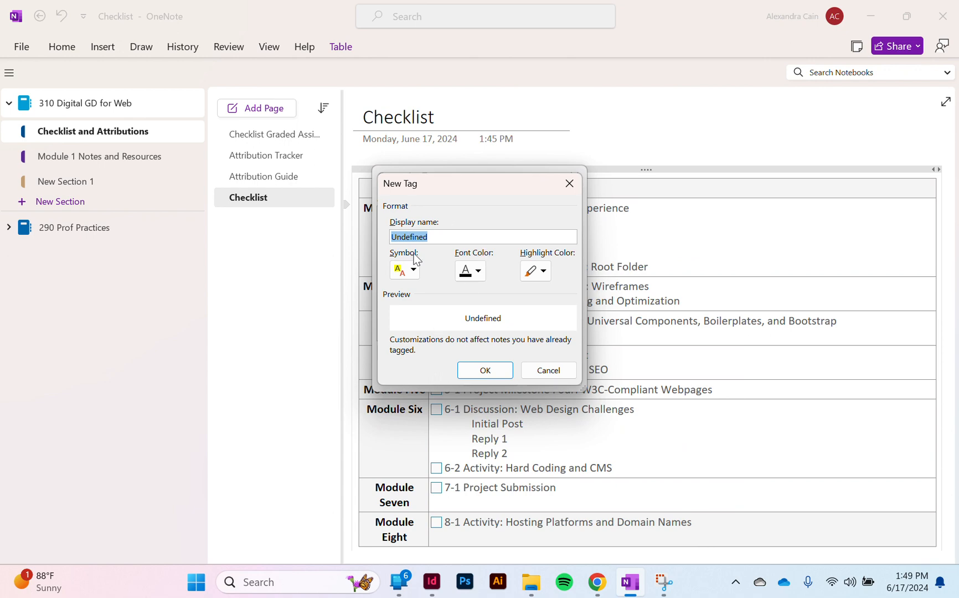
pyautogui.click(411, 275)
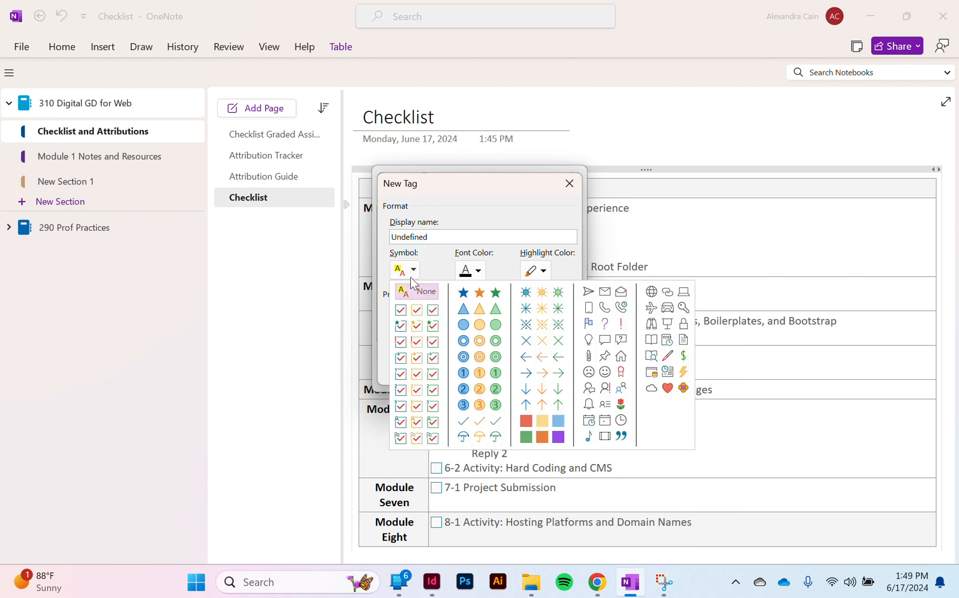
pyautogui.click(411, 277)
pyautogui.click(411, 278)
pyautogui.click(411, 277)
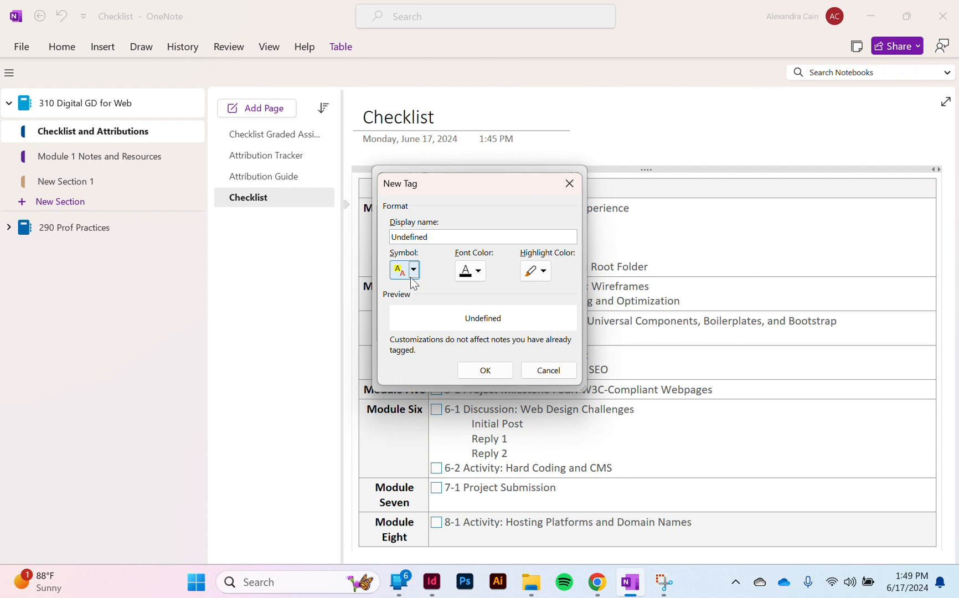
pyautogui.click(480, 275)
pyautogui.click(480, 275)
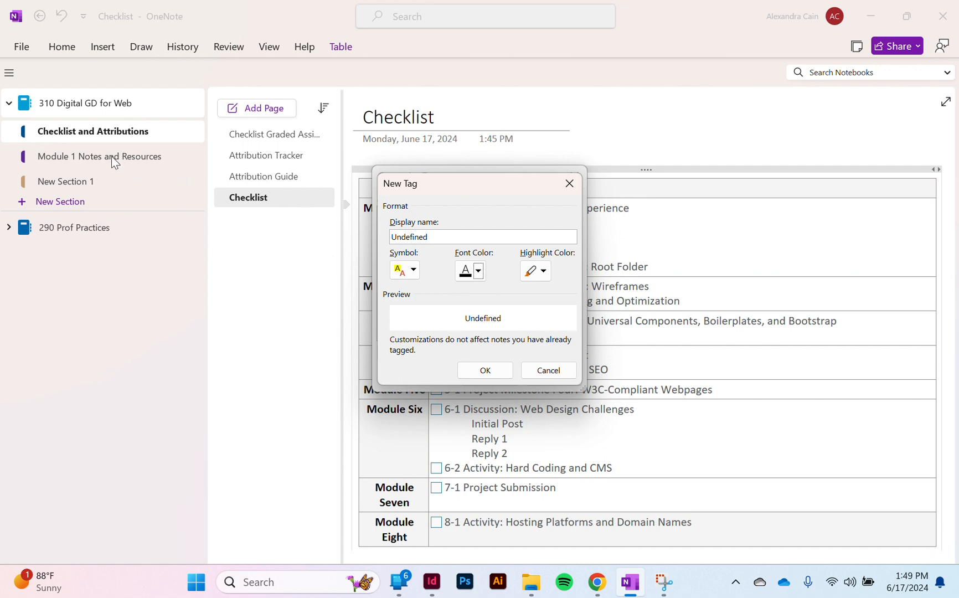
pyautogui.click(574, 190)
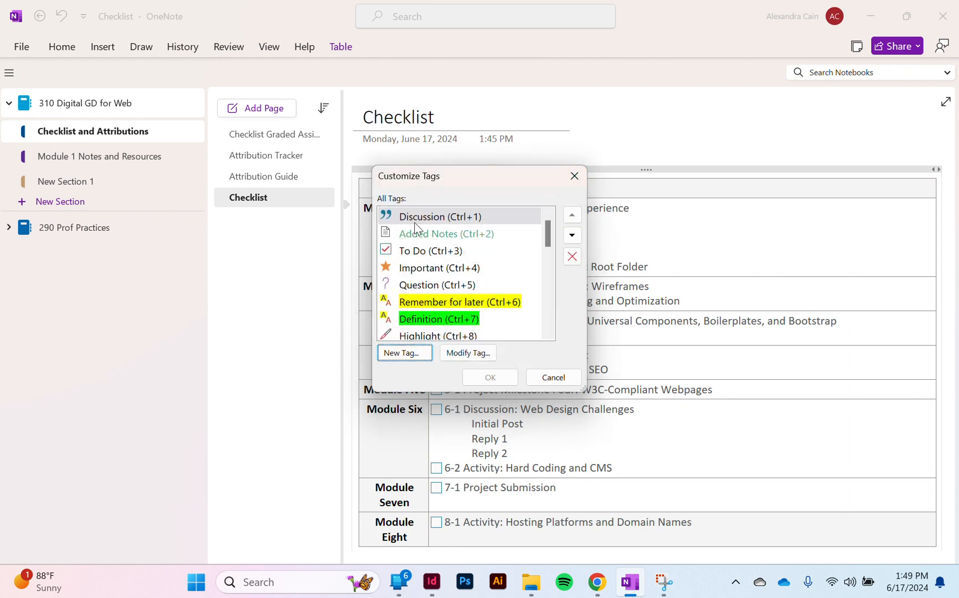
pyautogui.click(575, 177)
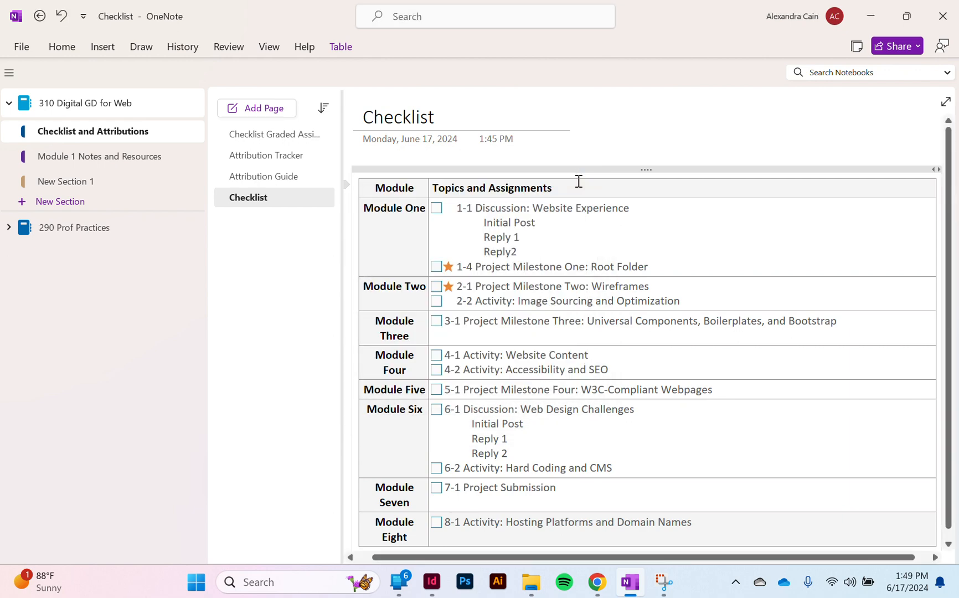
# Tag the 1-1 Discussion: Website Experience line with the Discussion tag.
pyautogui.rightClick(453, 211)
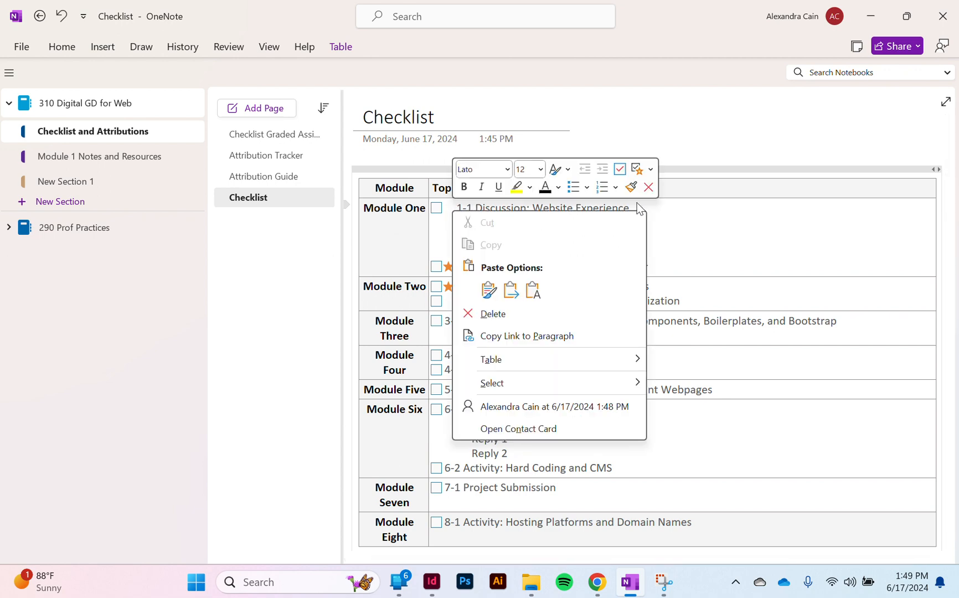
pyautogui.click(650, 169)
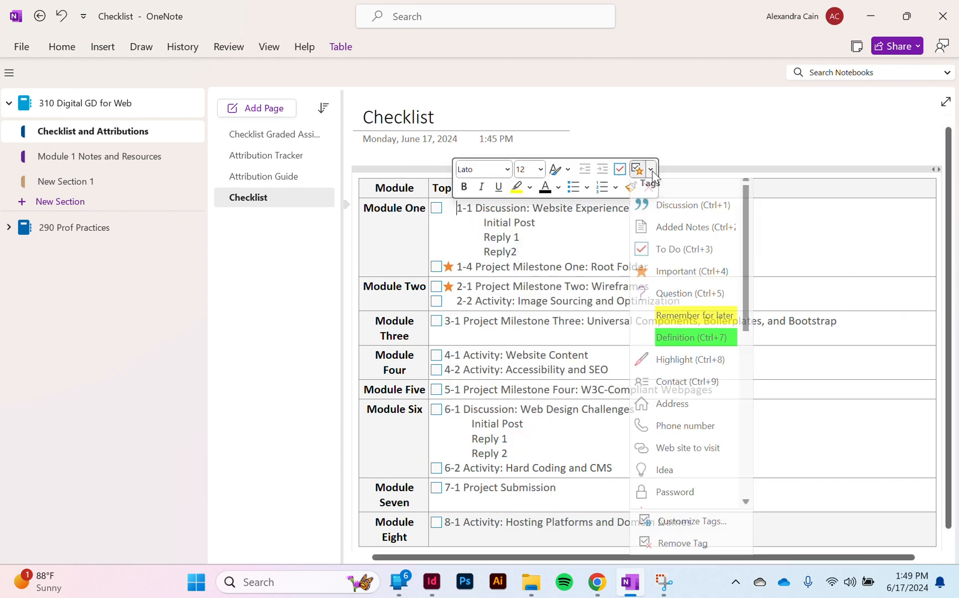
pyautogui.click(681, 216)
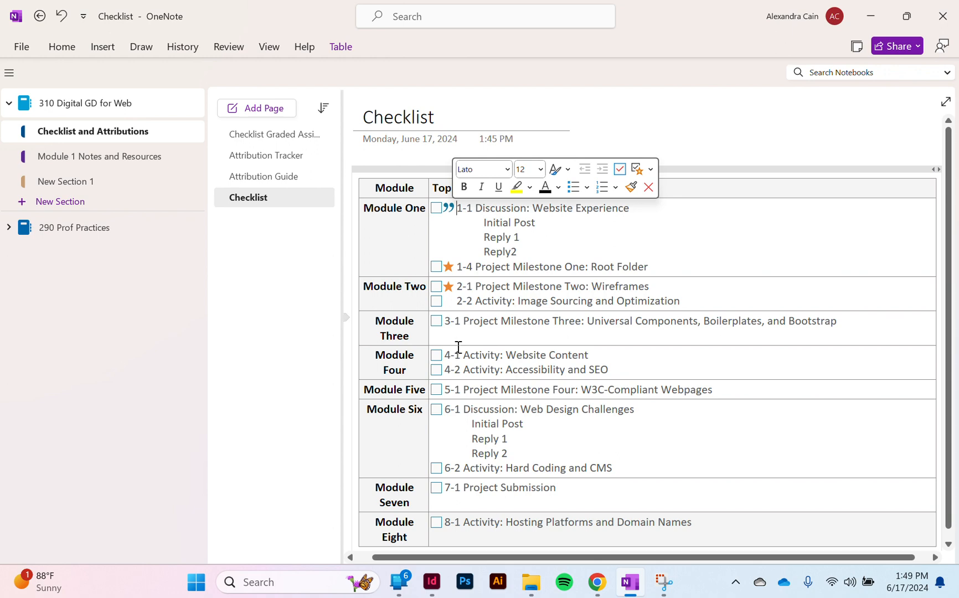
# Review the finished Checklist Graded Assignments page and slightly widen the Module column of its table.
pyautogui.click(269, 135)
pyautogui.scroll(-5, 498, 269)
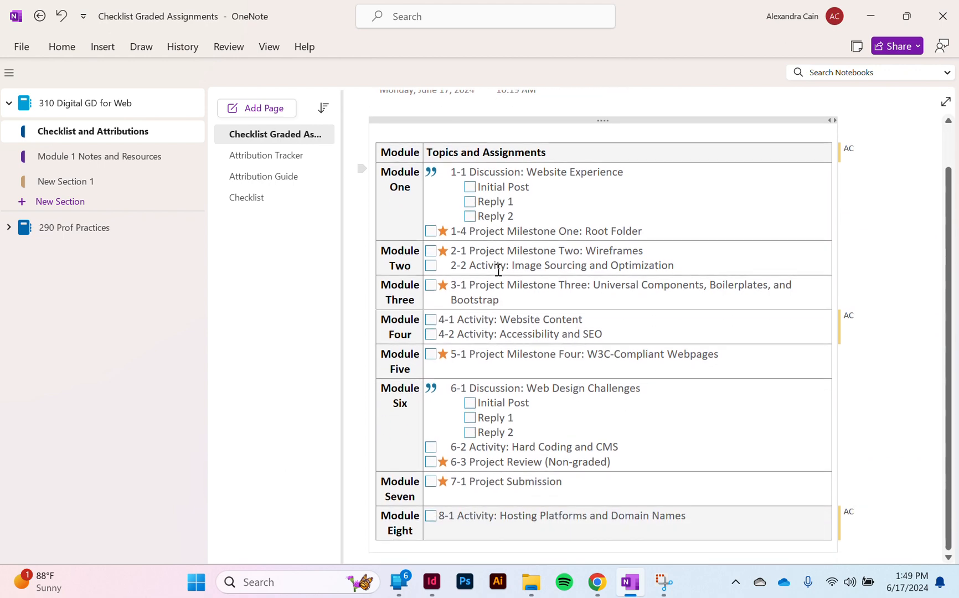
pyautogui.scroll(3, 498, 270)
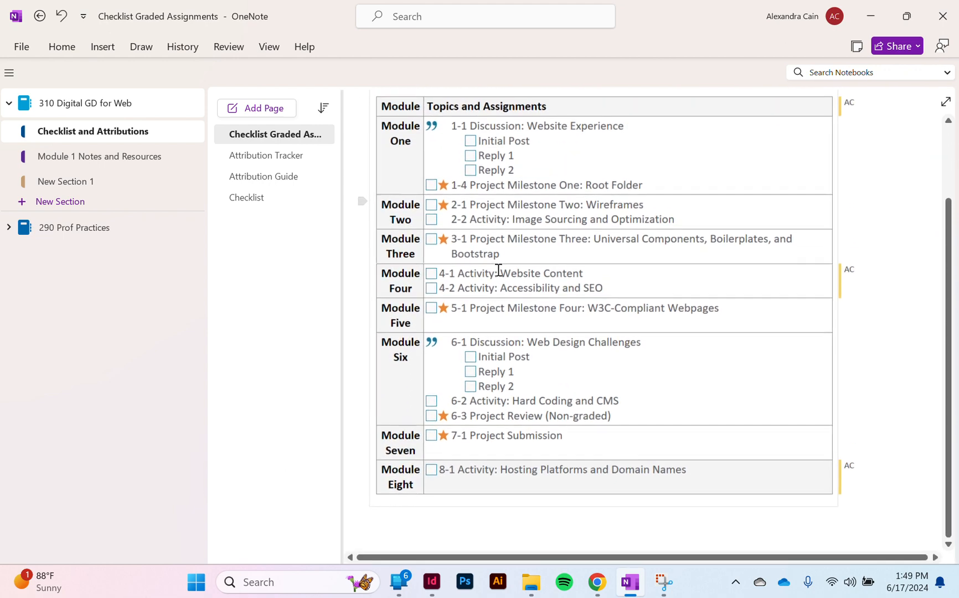
pyautogui.scroll(1, 499, 270)
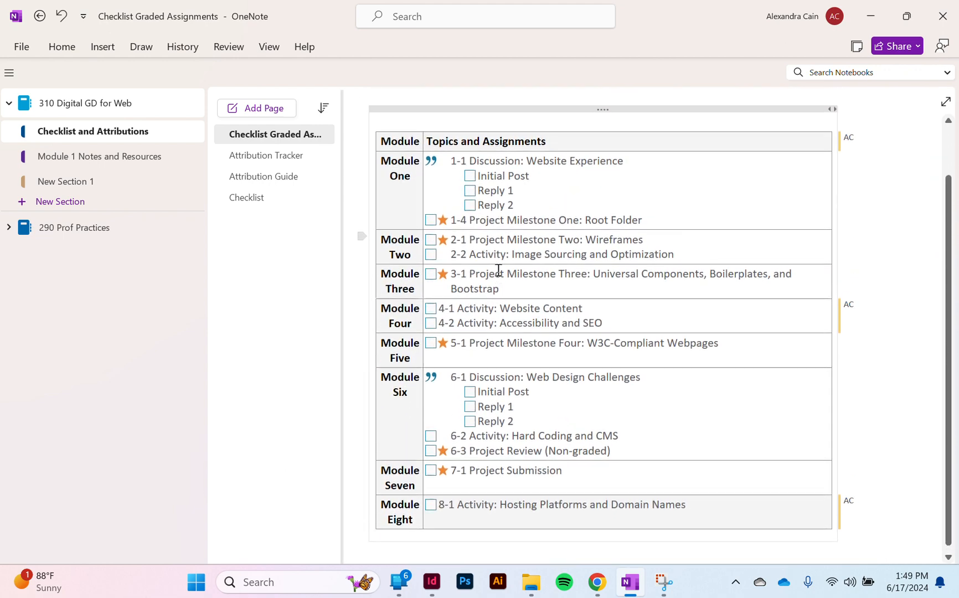
pyautogui.scroll(-3, 498, 270)
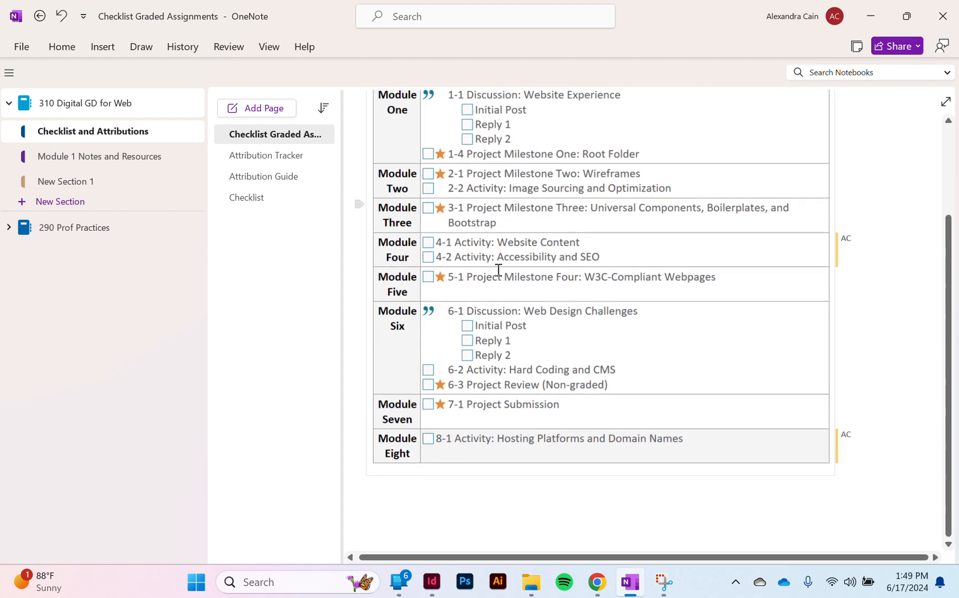
pyautogui.scroll(3, 498, 269)
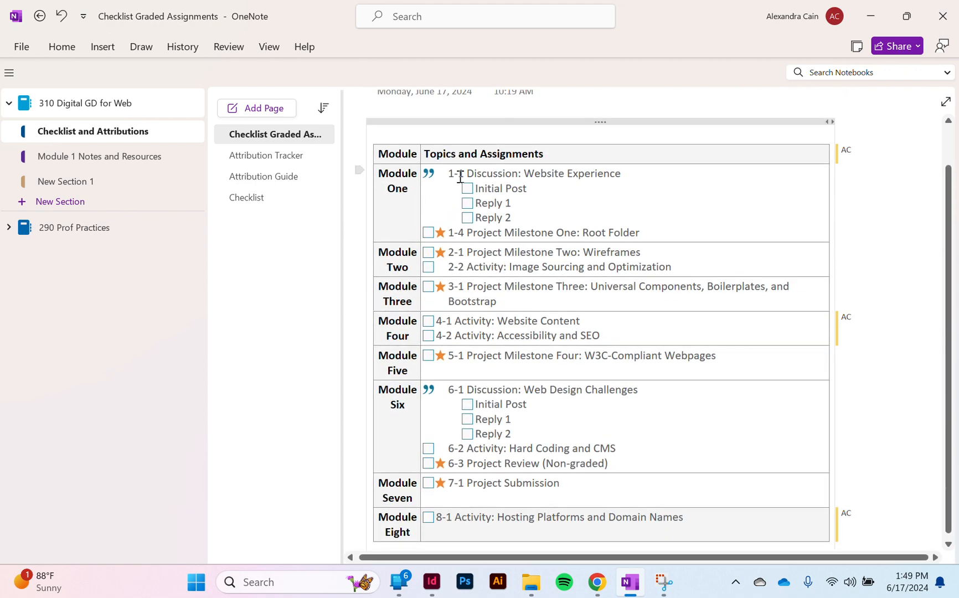
pyautogui.click(420, 187)
pyautogui.moveTo(419, 154); pyautogui.dragTo(429, 155)
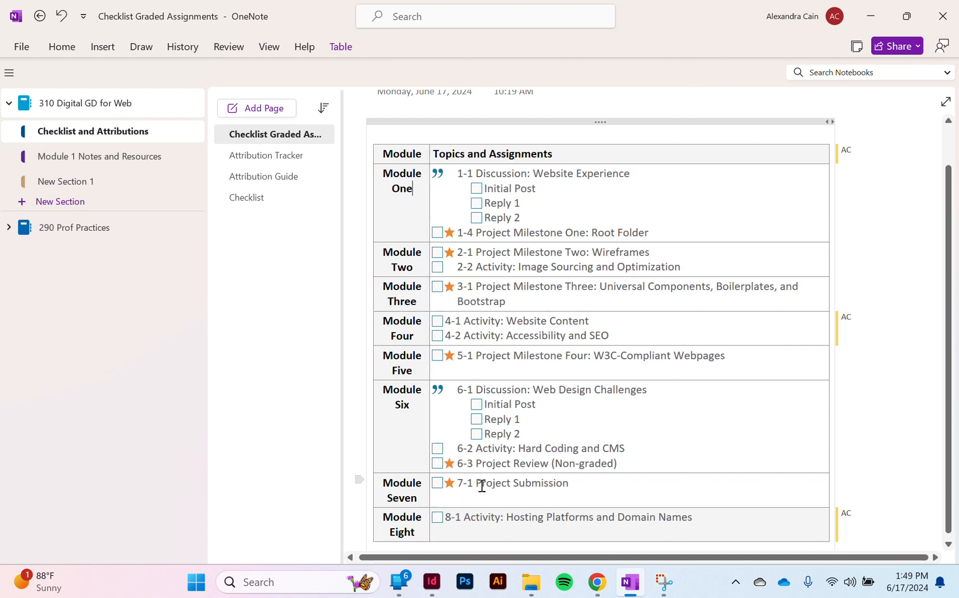
# Open the Module 1 Notes and Resources section to view its reading and video checklist.
pyautogui.click(121, 159)
pyautogui.scroll(2, 529, 293)
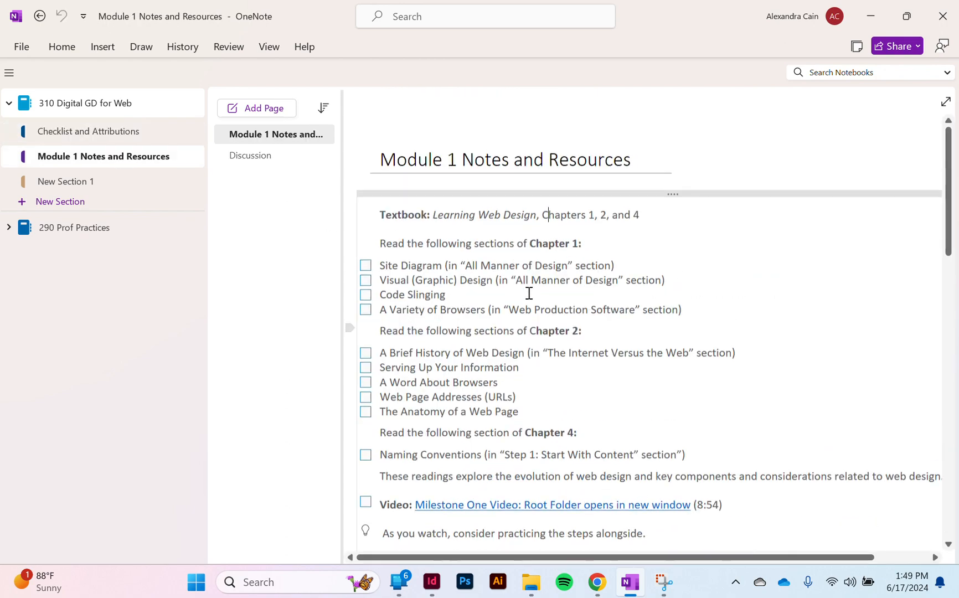
# Switch to Chrome and go from the GRA 310 syllabus to the course content's Start Here area.
pyautogui.click(604, 594)
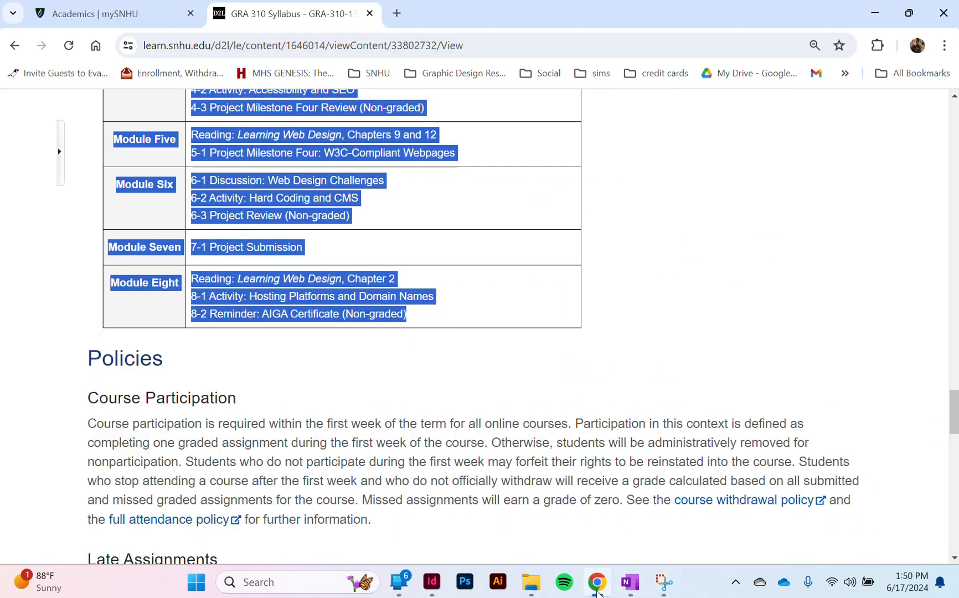
pyautogui.scroll(15, 408, 232)
pyautogui.scroll(4, 408, 232)
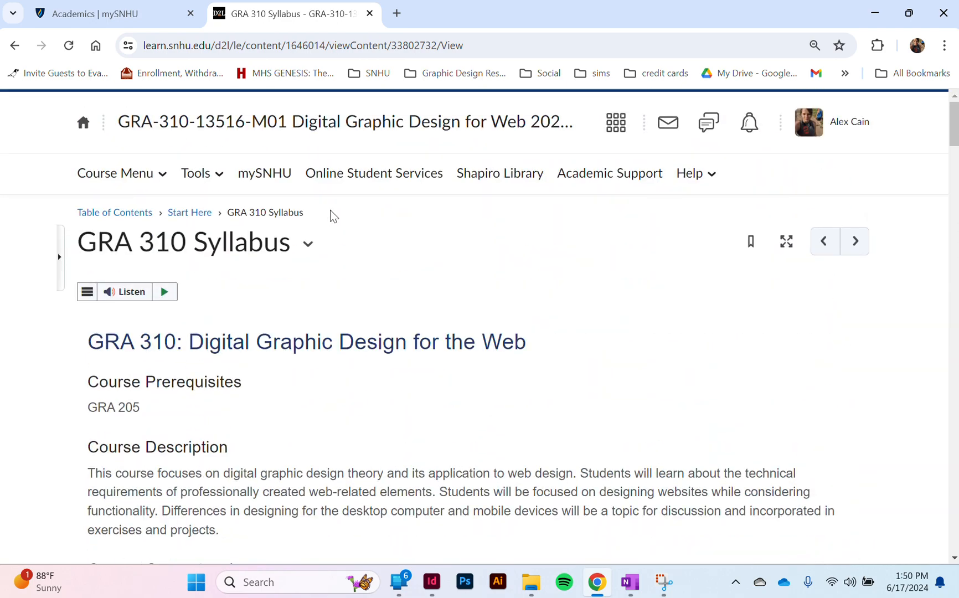
pyautogui.click(136, 173)
pyautogui.click(158, 244)
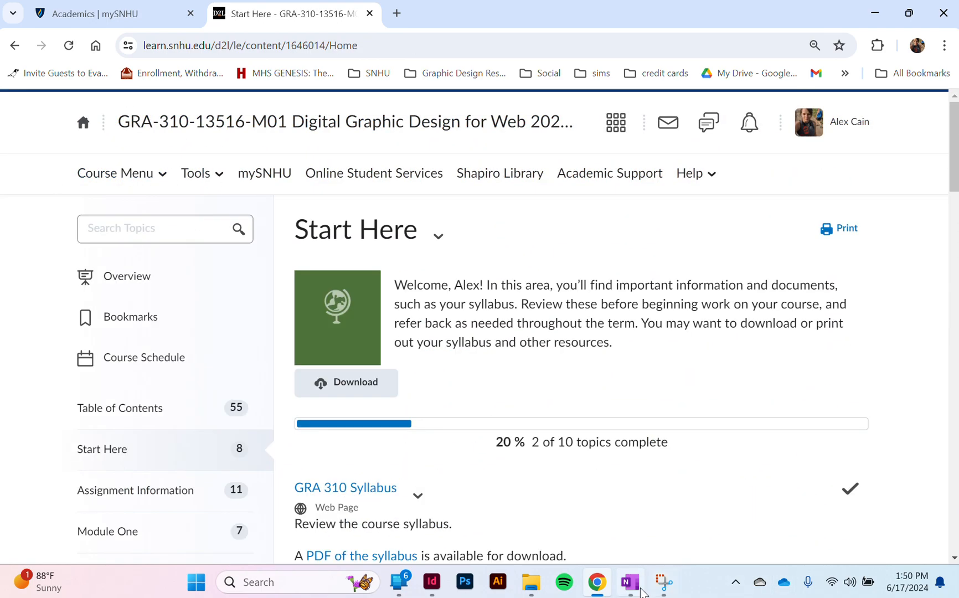
# Switch back to OneNote and add a new page to the Module 1 Notes and Resources section.
pyautogui.hotkey('alt', 'Tab')
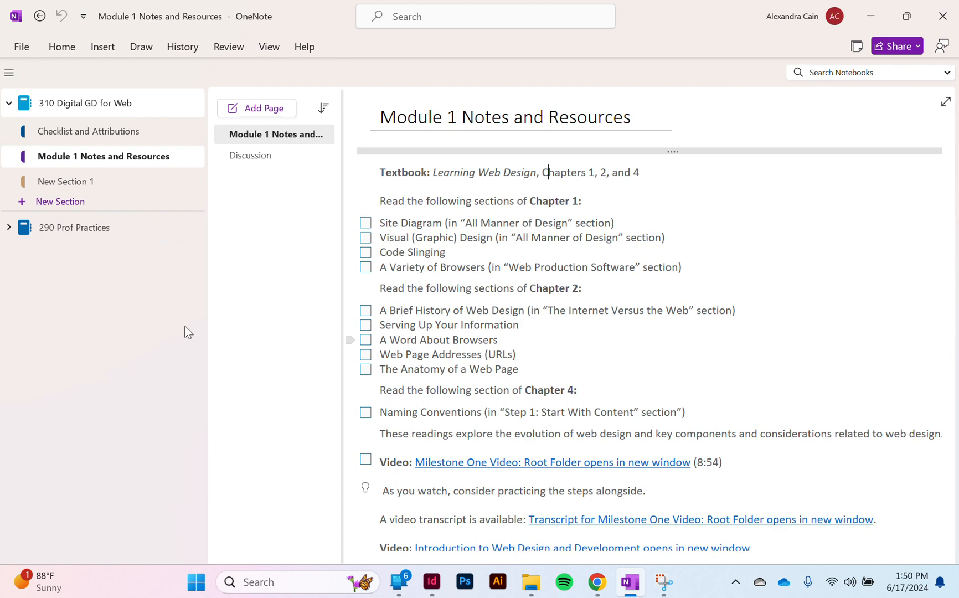
pyautogui.click(256, 108)
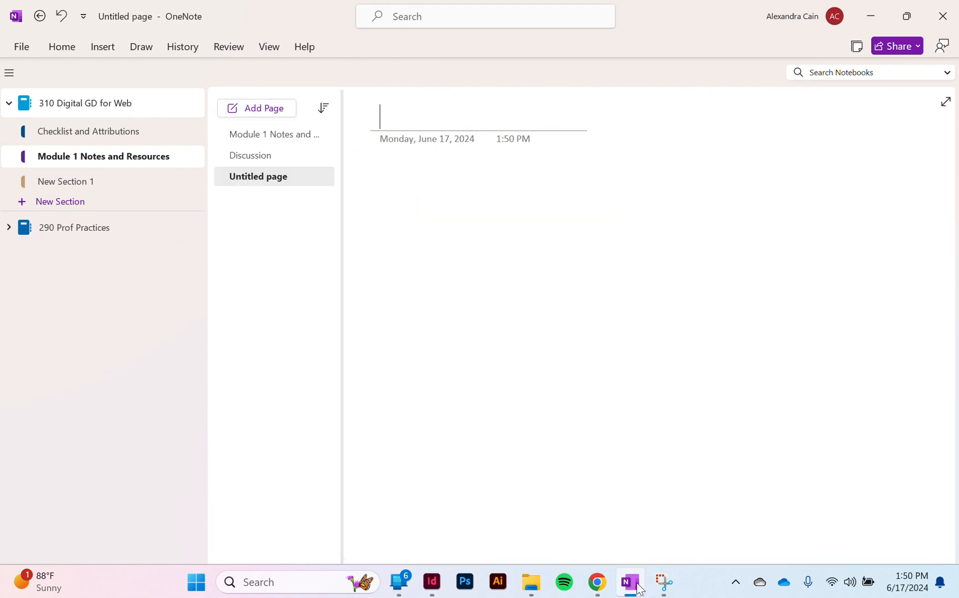
# Switch to Chrome and open the Resources: Web Design Overview page in Module One, showing its Required Resources.
pyautogui.click(597, 582)
pyautogui.scroll(-5, 423, 211)
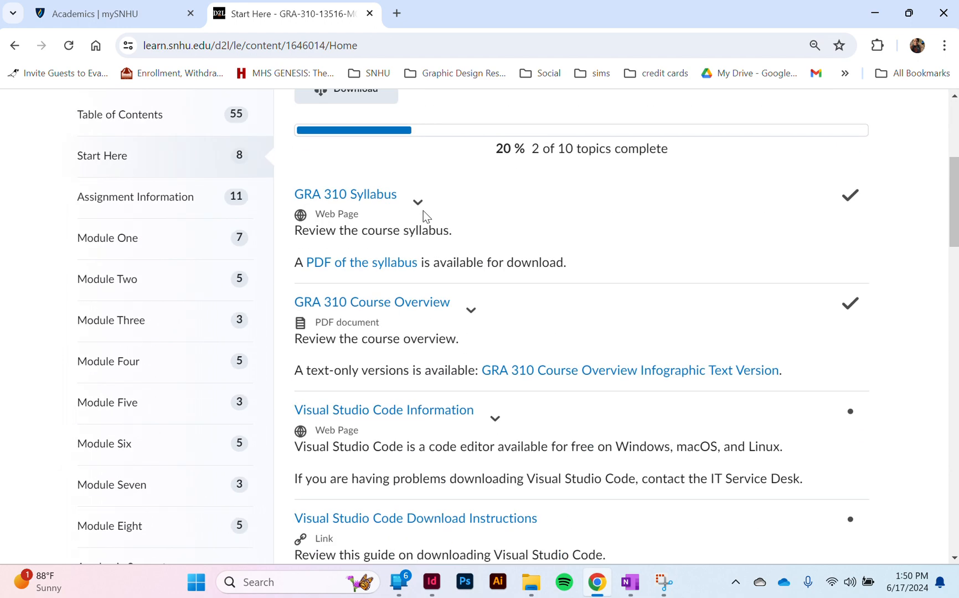
pyautogui.click(107, 238)
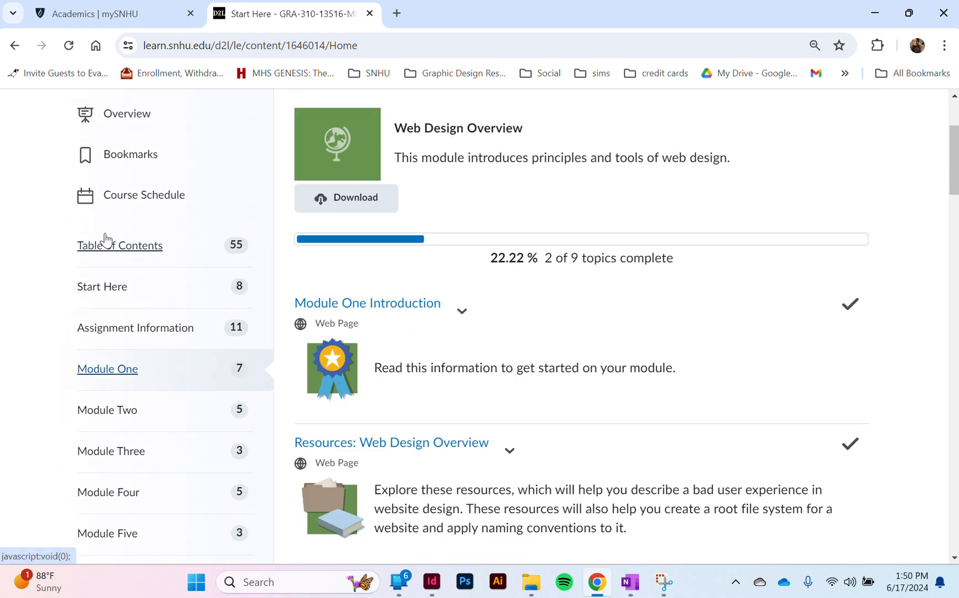
pyautogui.scroll(-3, 568, 439)
pyautogui.click(431, 327)
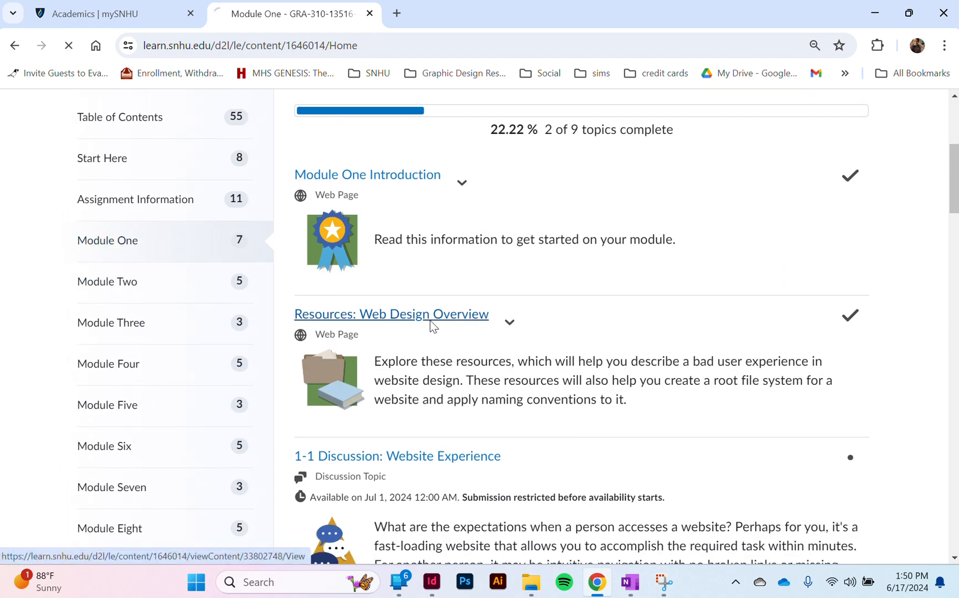
pyautogui.scroll(-4, 429, 327)
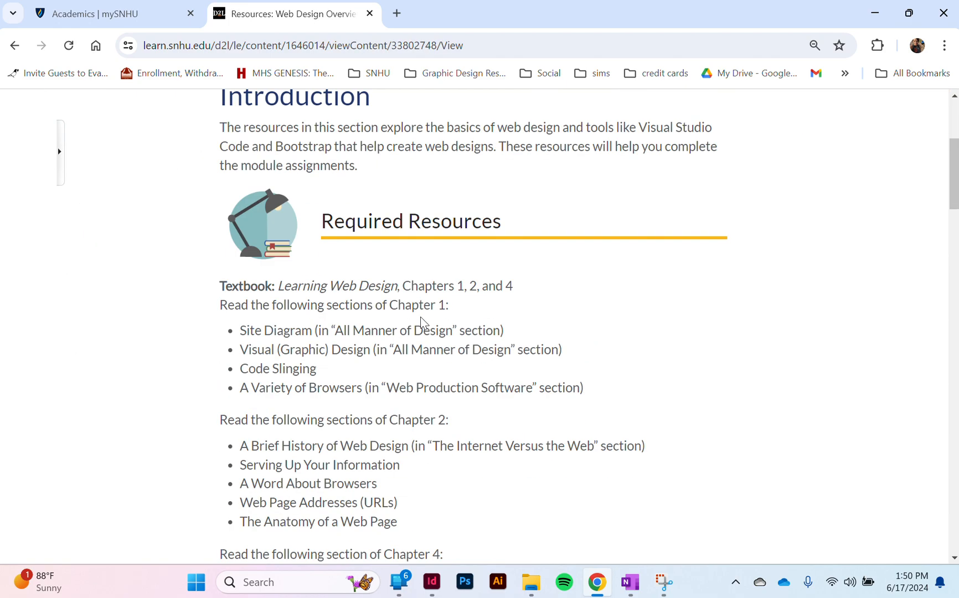
# Copy the module resources from the Textbook entry through the last reading and paste them onto the new untitled OneNote page.
pyautogui.moveTo(218, 289); pyautogui.dragTo(669, 284)
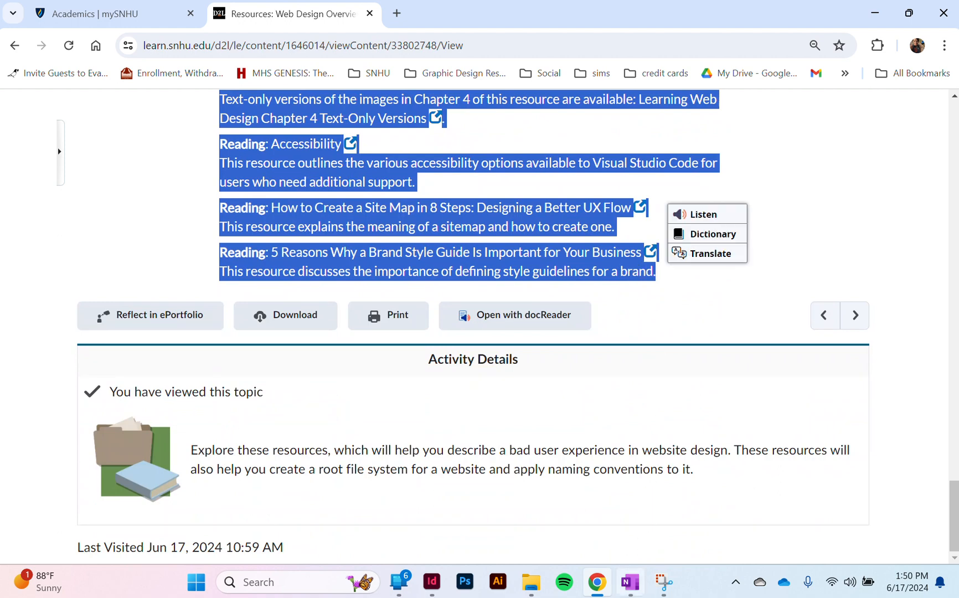
pyautogui.click(620, 591)
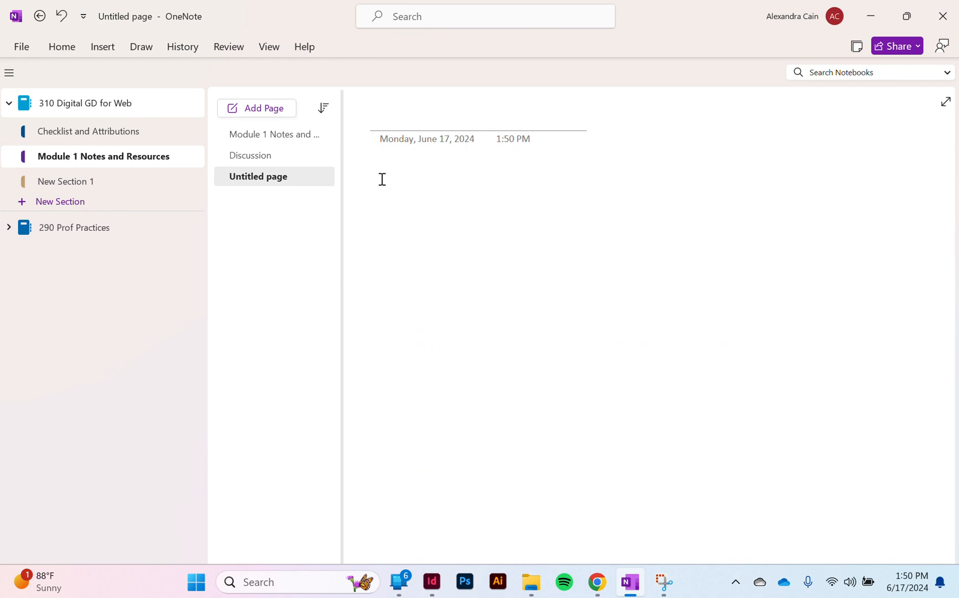
pyautogui.hotkey('ctrl', 'v')
pyautogui.scroll(15, 386, 173)
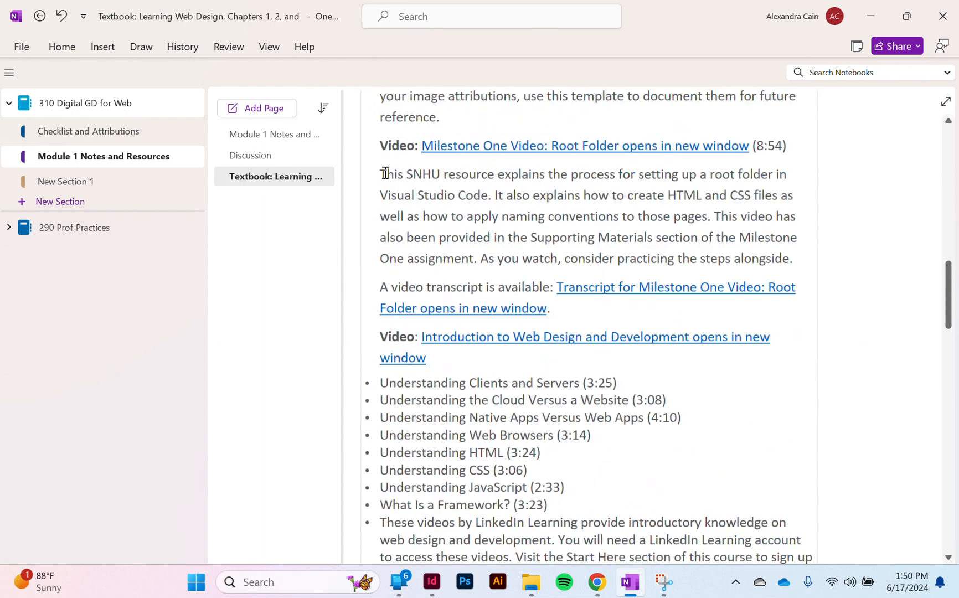
# Set all the pasted resource text on the new page to 12 pt Calibri.
pyautogui.scroll(-1, 386, 173)
pyautogui.click(377, 166)
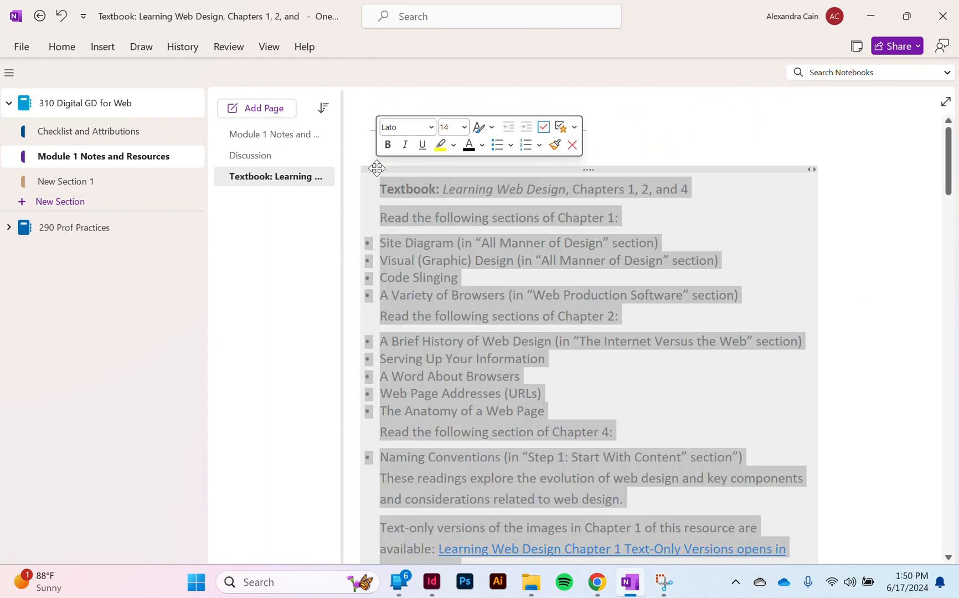
pyautogui.rightClick(439, 181)
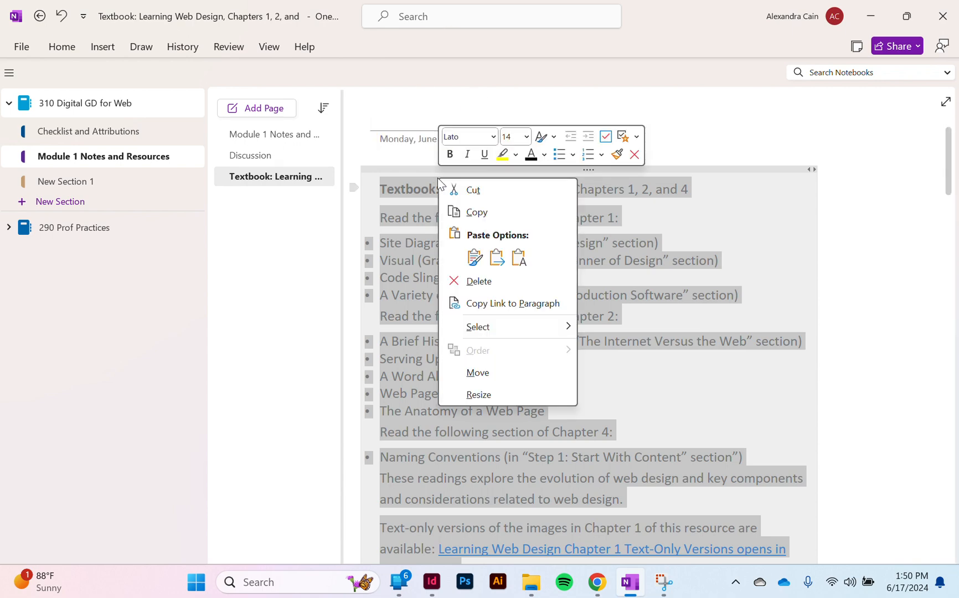
pyautogui.click(526, 136)
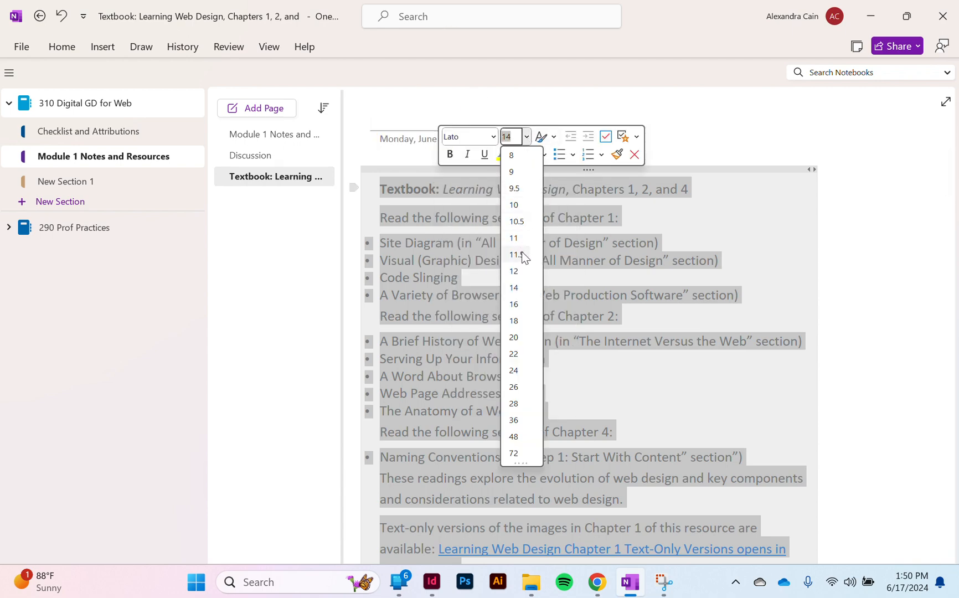
pyautogui.click(514, 271)
pyautogui.click(493, 136)
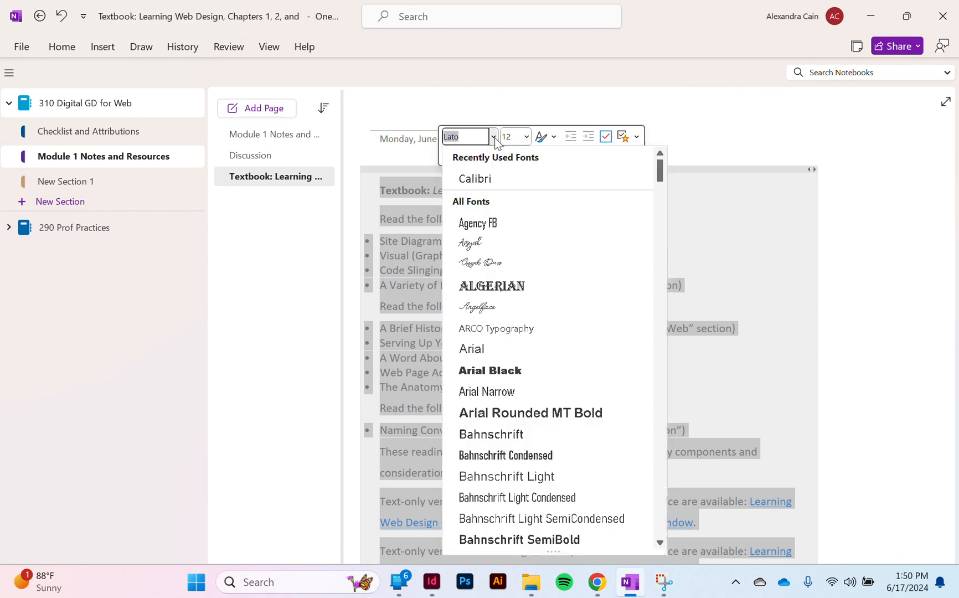
pyautogui.click(489, 177)
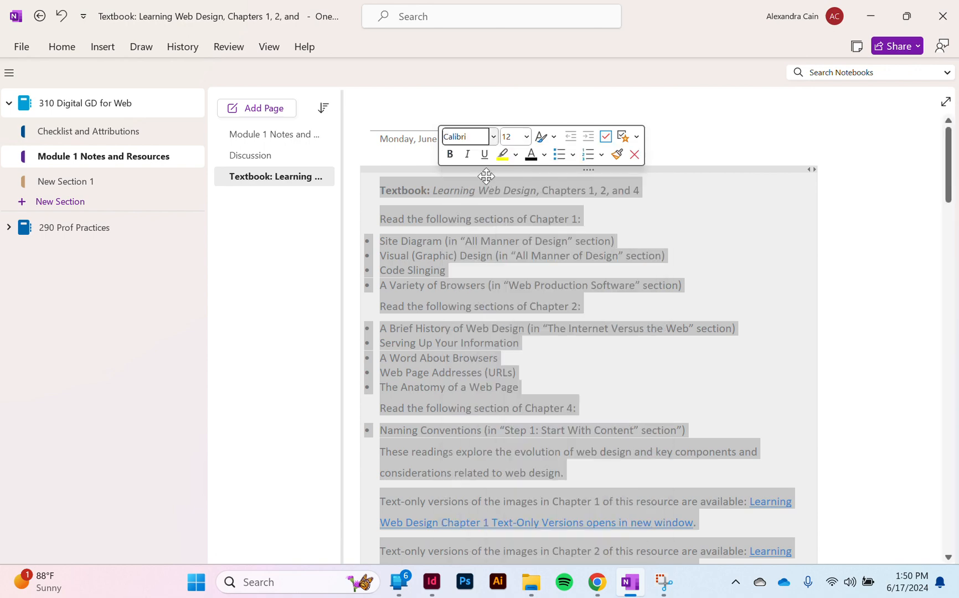
pyautogui.click(374, 153)
# Title the page "Module 1 Notes" and put "mnmnm" directly in front of it.
pyautogui.click(401, 125)
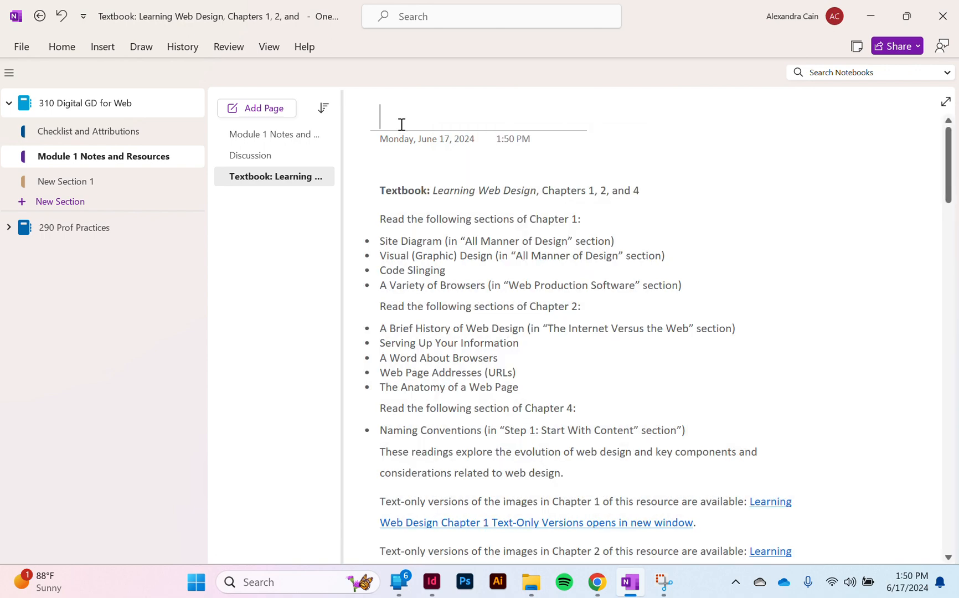
pyautogui.write('Module')
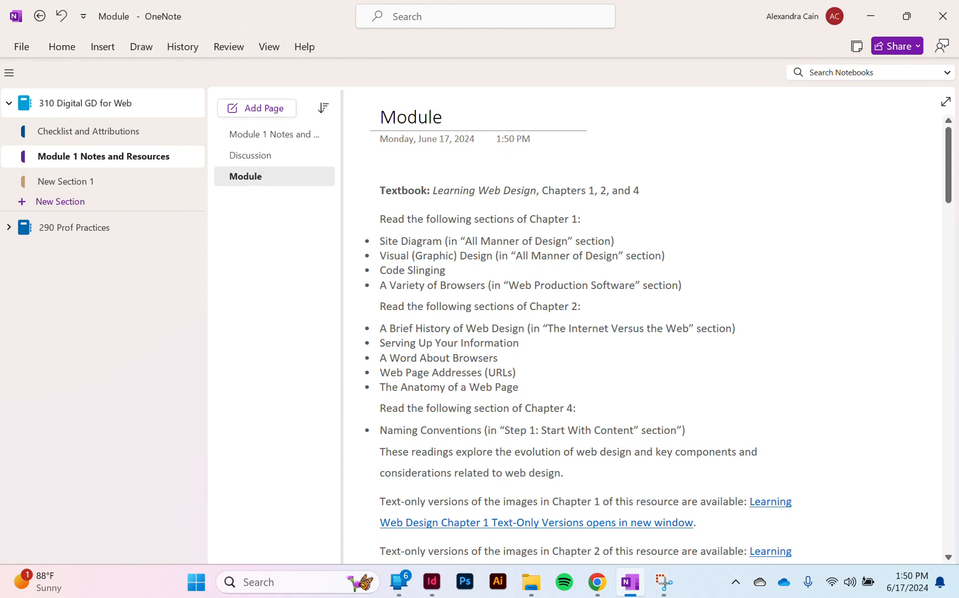
pyautogui.write(' 1 Notes')
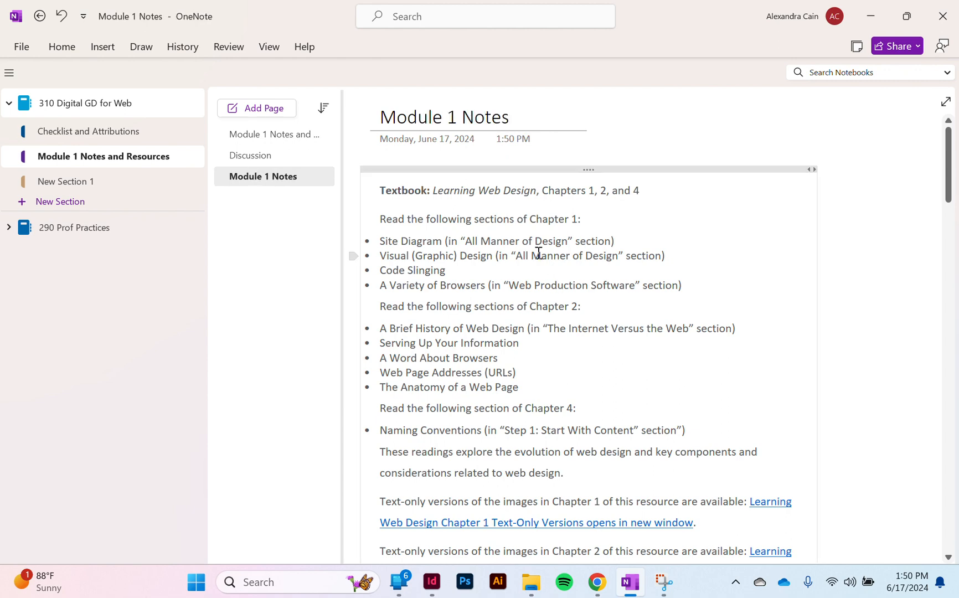
pyautogui.write('mnmnm')
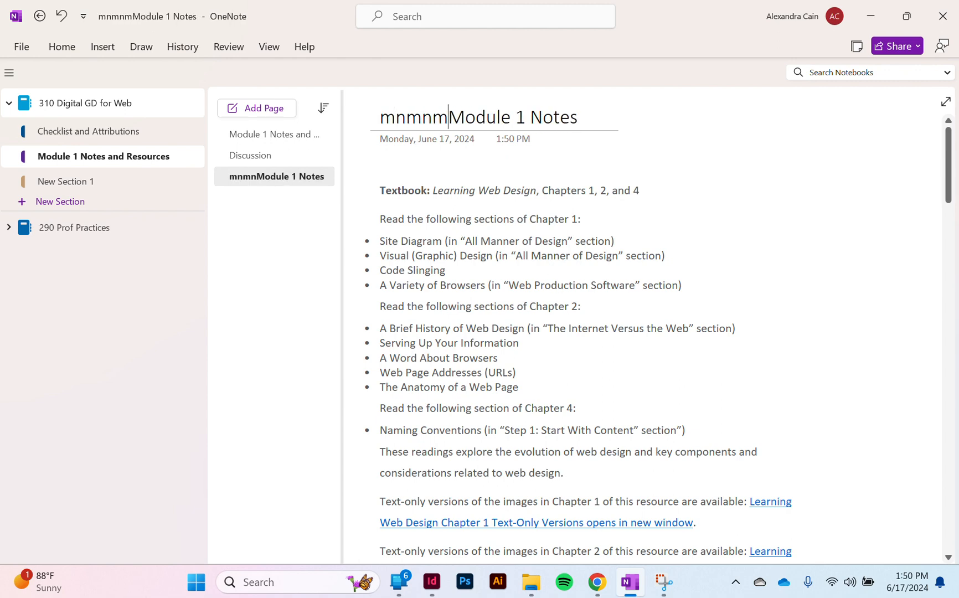
pyautogui.click(564, 345)
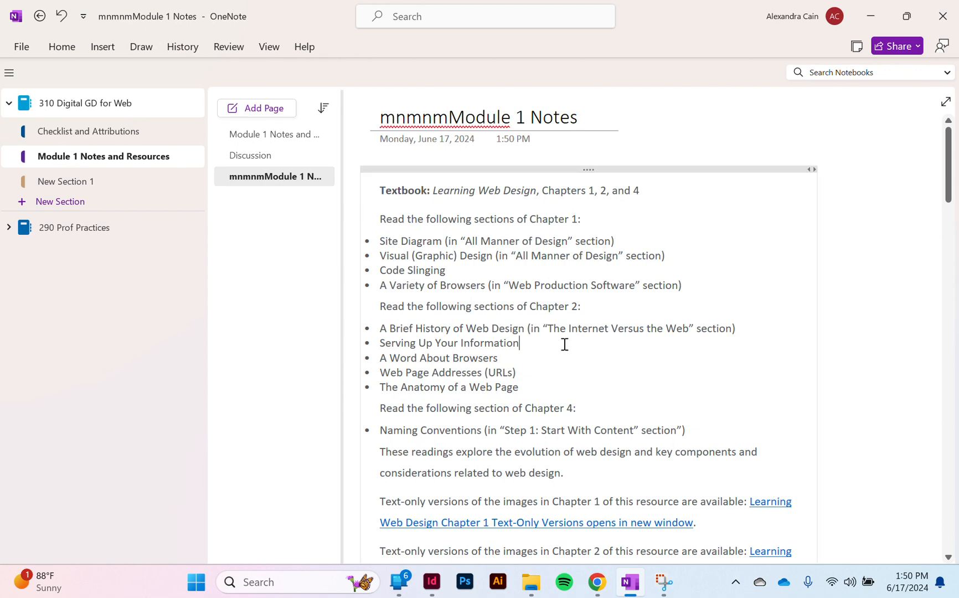
# Replace the bullets of the Chapter 1 and Chapter 2 reading sections with to-do checkboxes.
pyautogui.scroll(-1, 564, 344)
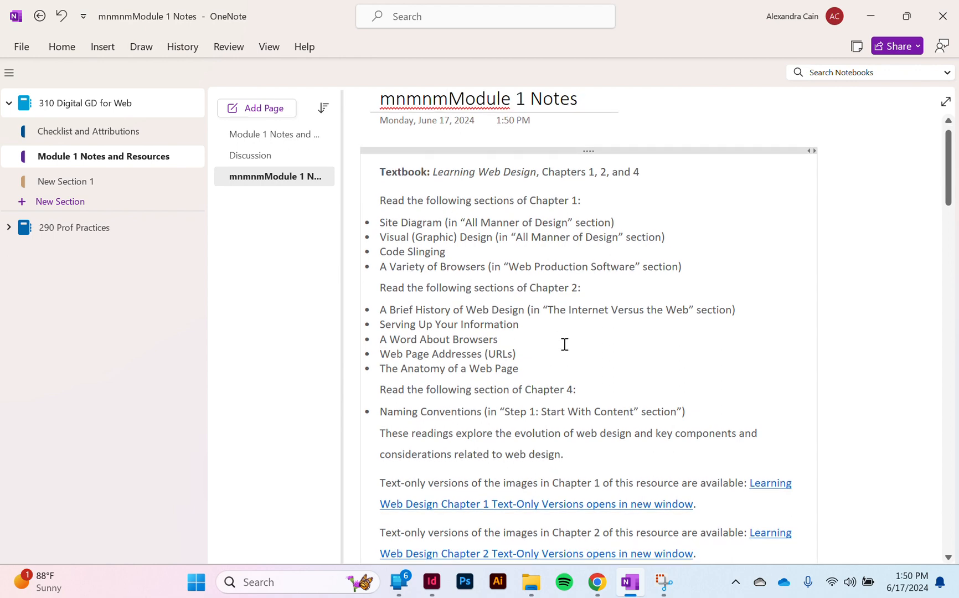
pyautogui.click(555, 262)
pyautogui.scroll(-15, 382, 222)
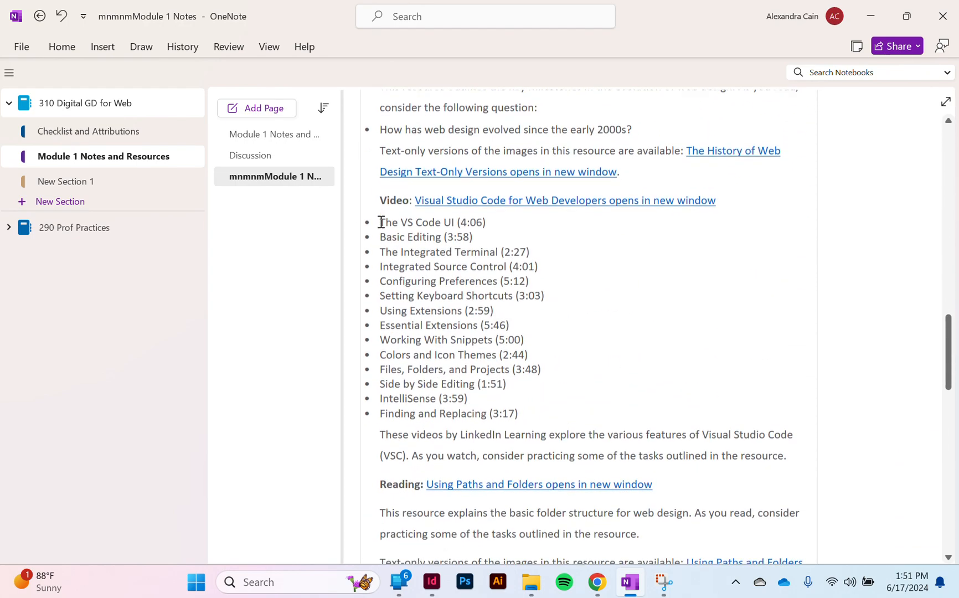
pyautogui.scroll(-5, 381, 214)
pyautogui.scroll(20, 381, 221)
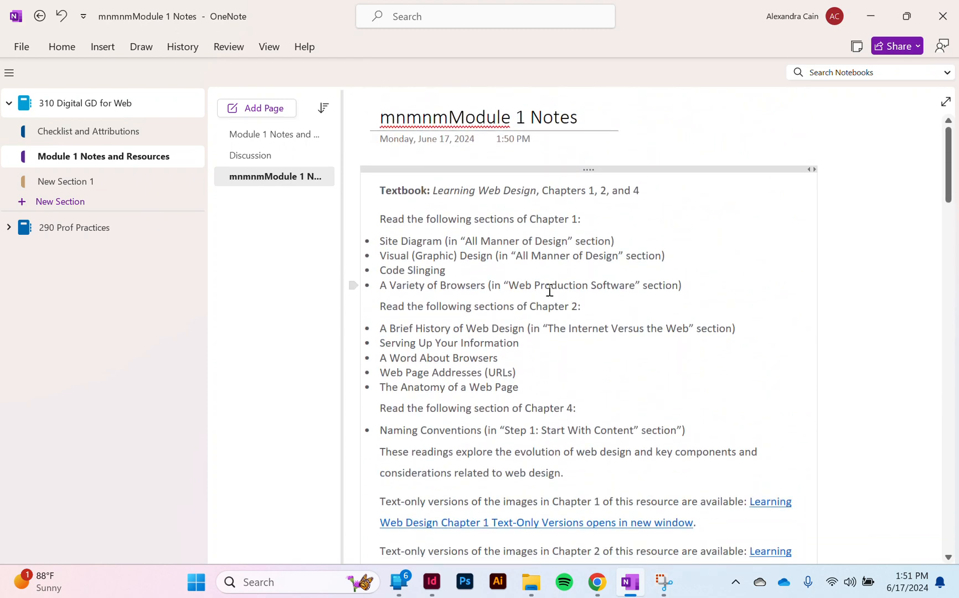
pyautogui.tripleClick(571, 277)
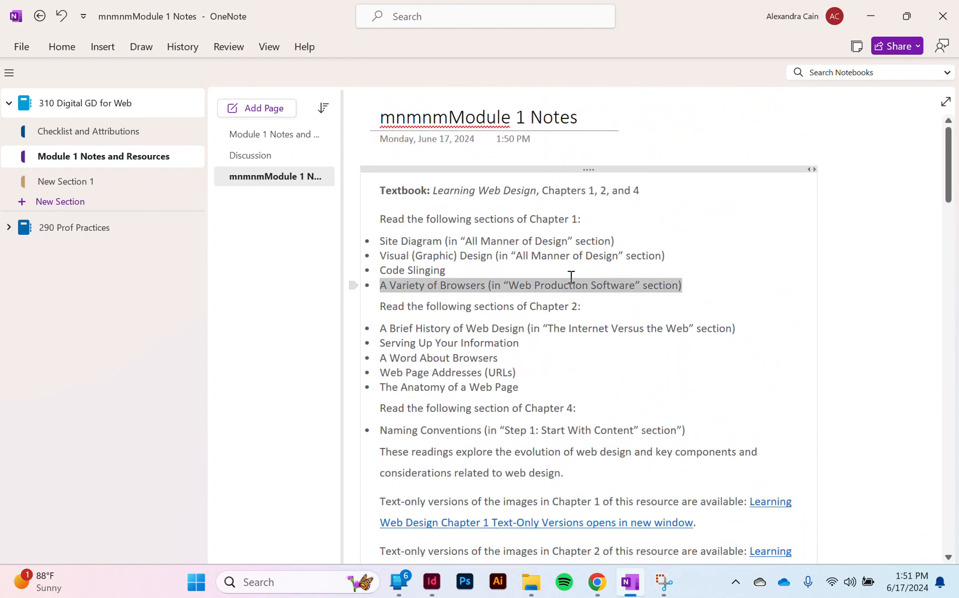
pyautogui.moveTo(500, 265); pyautogui.dragTo(386, 247)
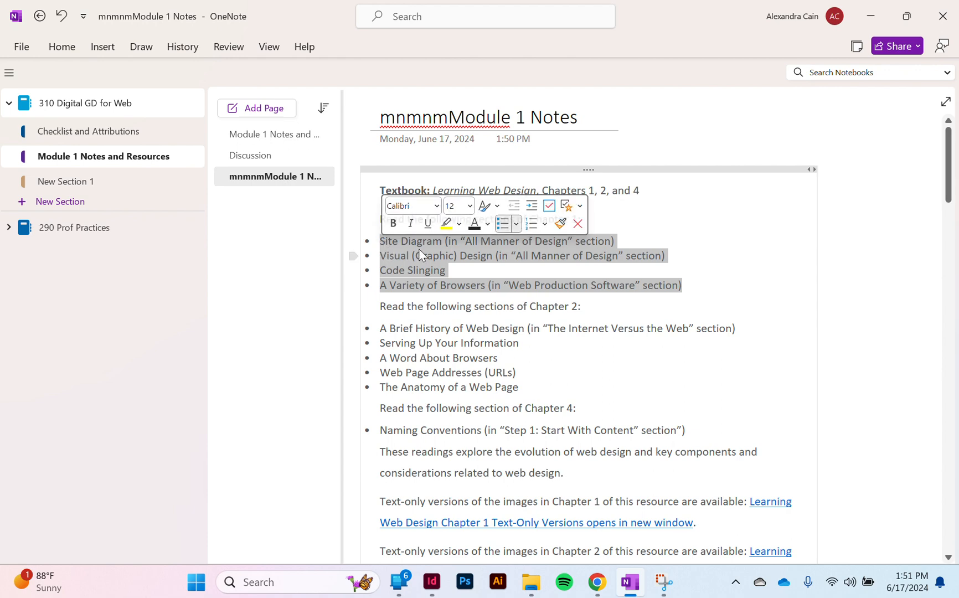
pyautogui.click(548, 205)
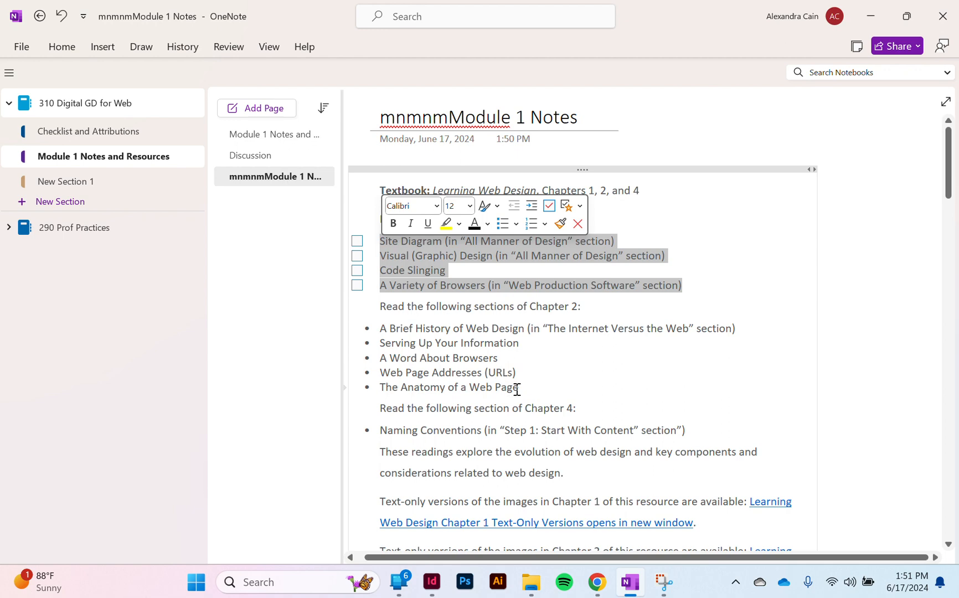
pyautogui.moveTo(517, 388); pyautogui.dragTo(378, 331)
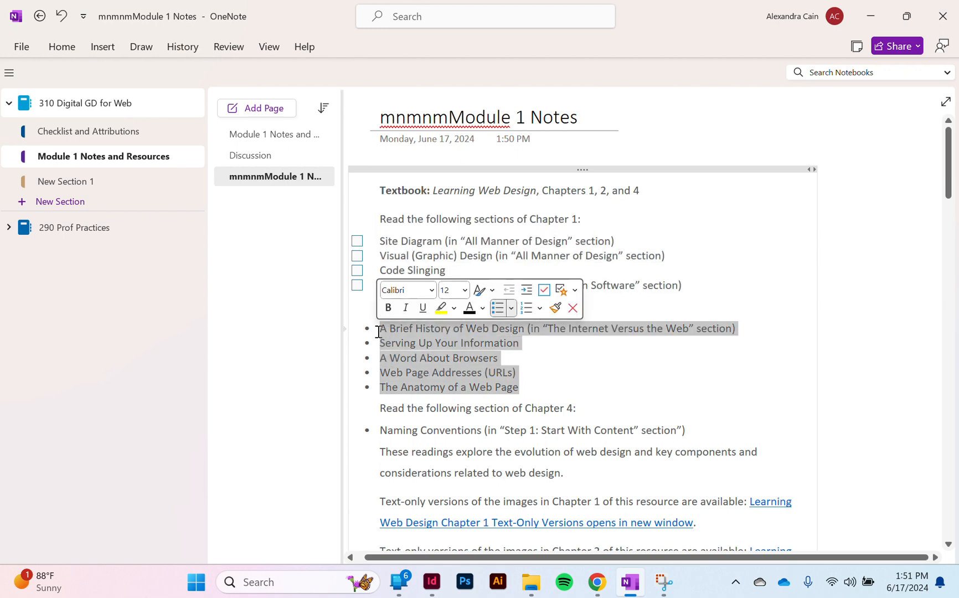
pyautogui.click(545, 290)
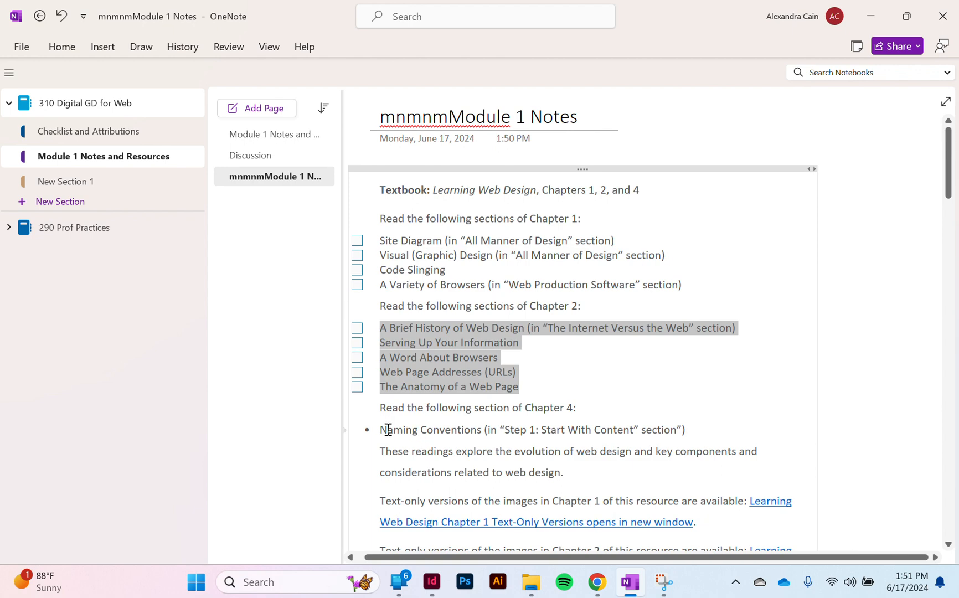
# Add a to-do checkbox to the "Milestone One Video: Root Folder" entry.
pyautogui.moveTo(657, 417); pyautogui.dragTo(696, 430)
pyautogui.scroll(-3, 696, 431)
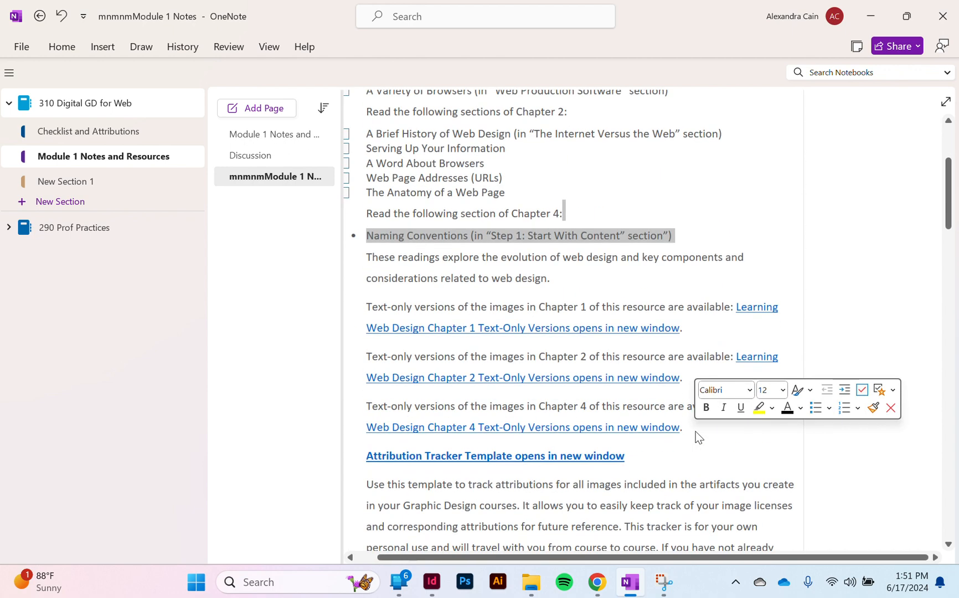
pyautogui.scroll(-6, 696, 432)
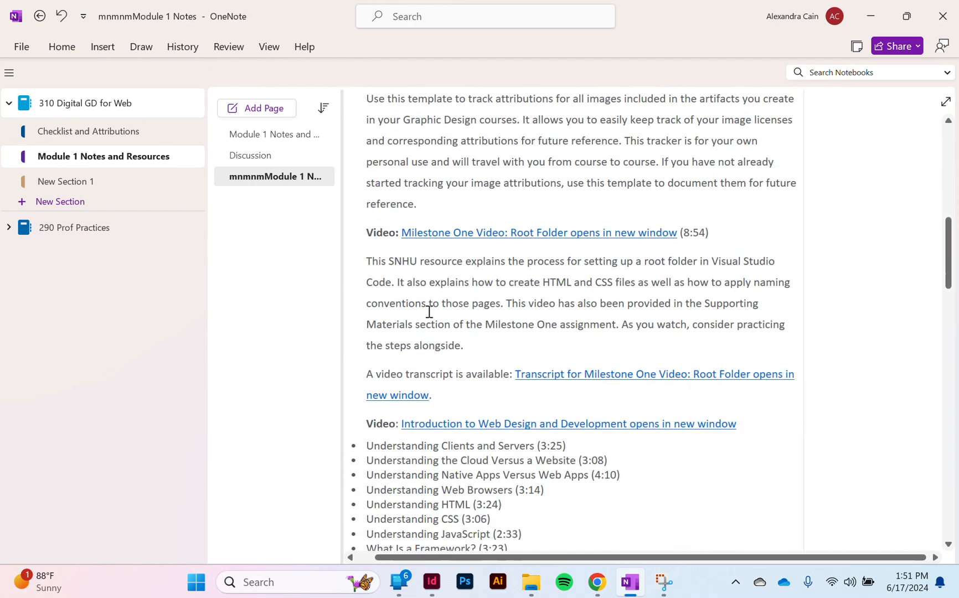
pyautogui.rightClick(364, 232)
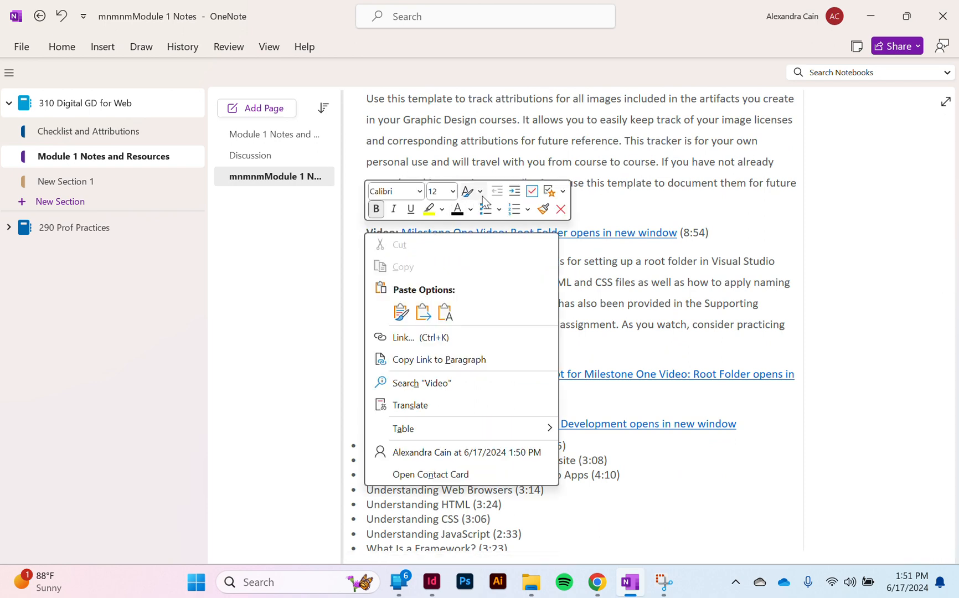
pyautogui.click(533, 192)
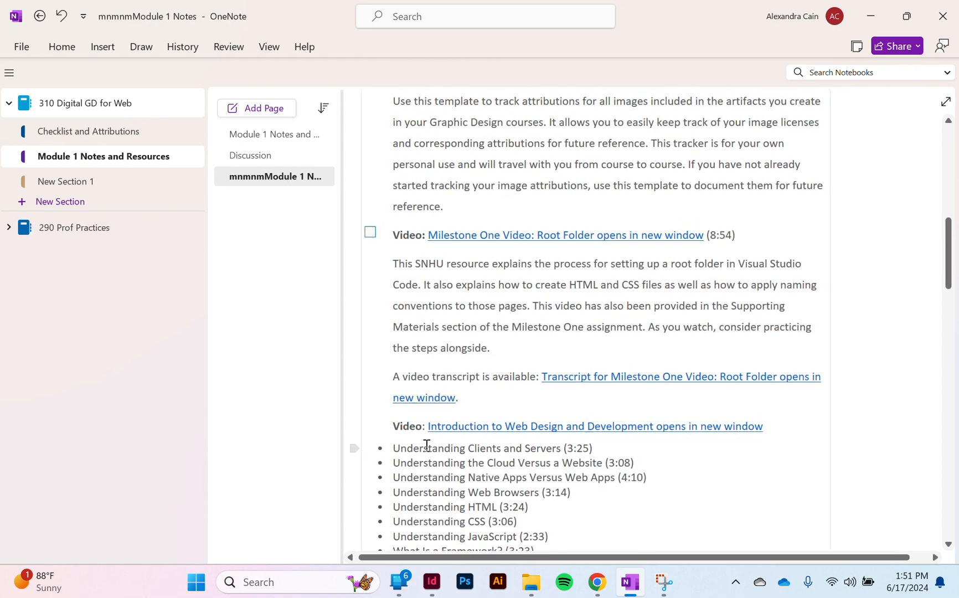
# Add to-do checkboxes to the bullets under the Introduction to Web Design and Development video, through the HTML and CSS files question.
pyautogui.scroll(-4, 426, 445)
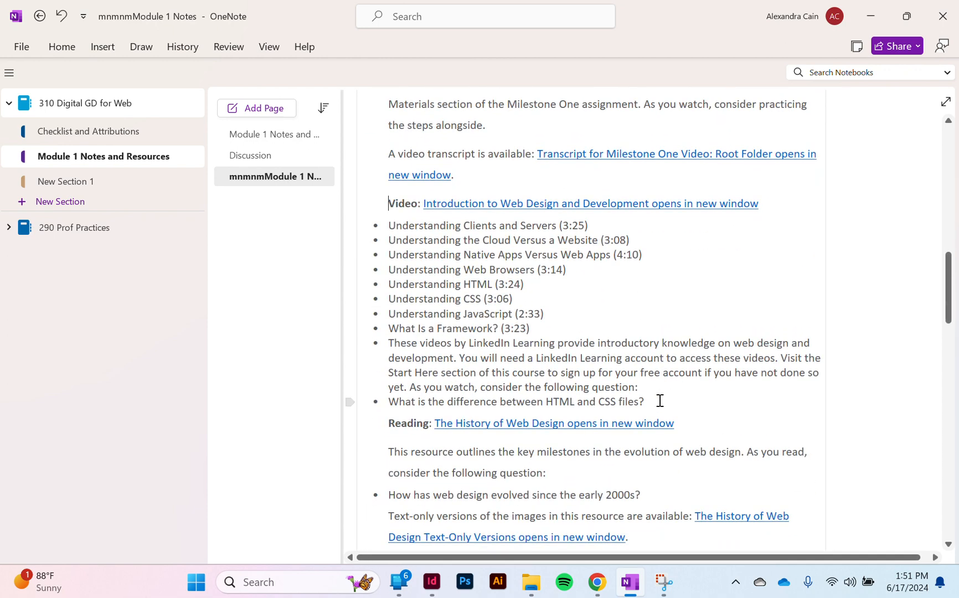
pyautogui.moveTo(657, 399); pyautogui.dragTo(376, 225)
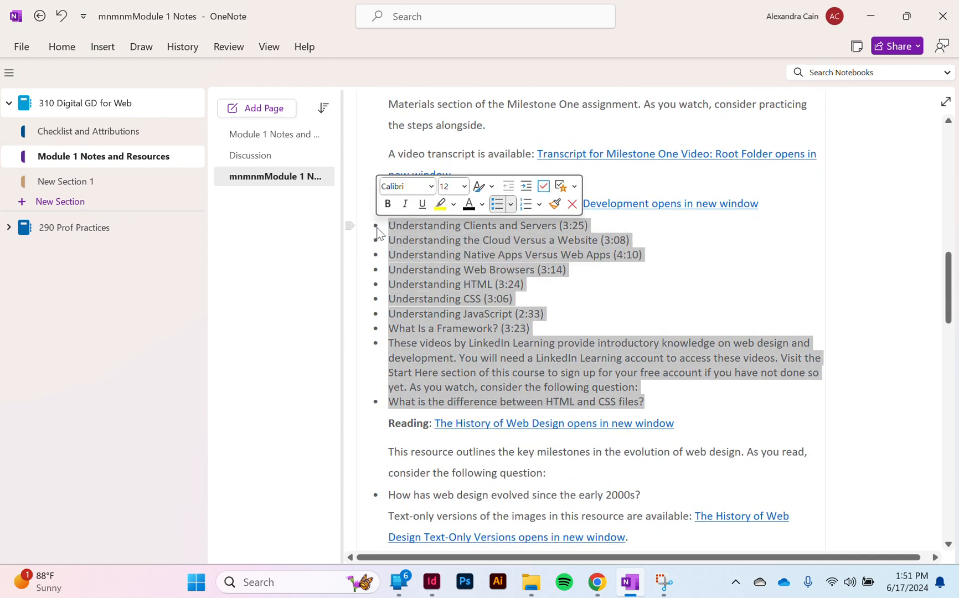
pyautogui.click(544, 187)
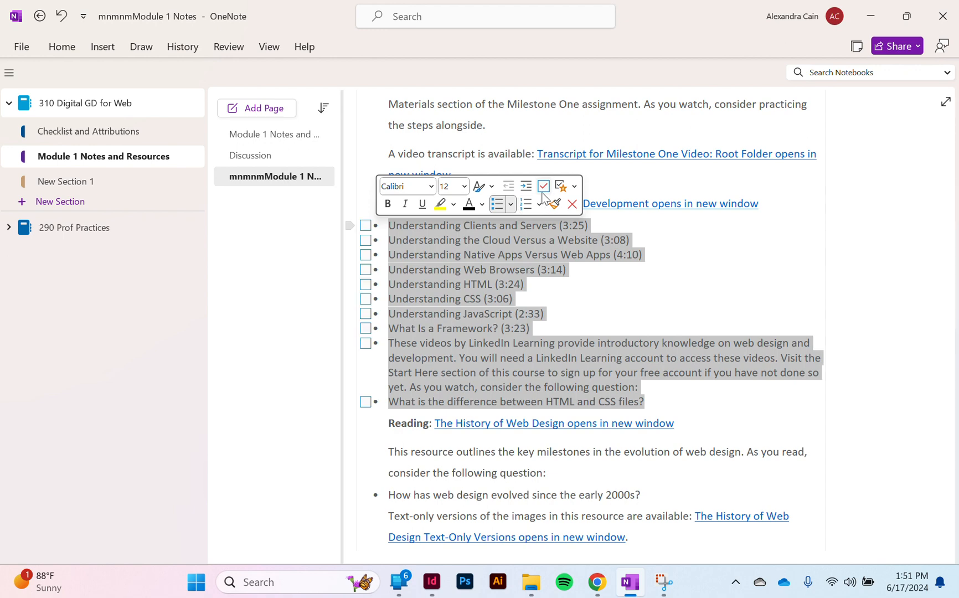
pyautogui.click(484, 328)
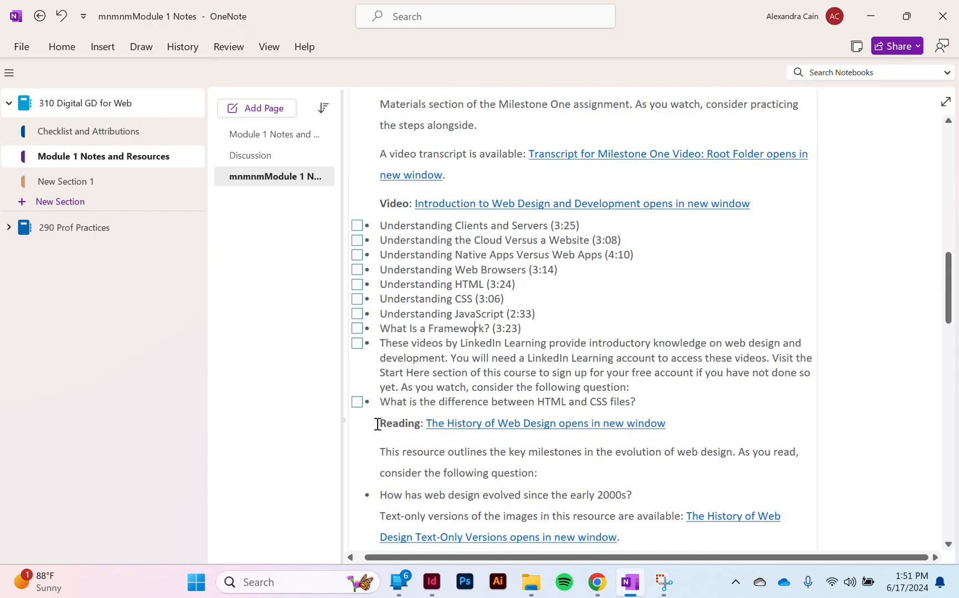
# Widen the resource list's note container to nearly the full page width.
pyautogui.scroll(-7, 377, 441)
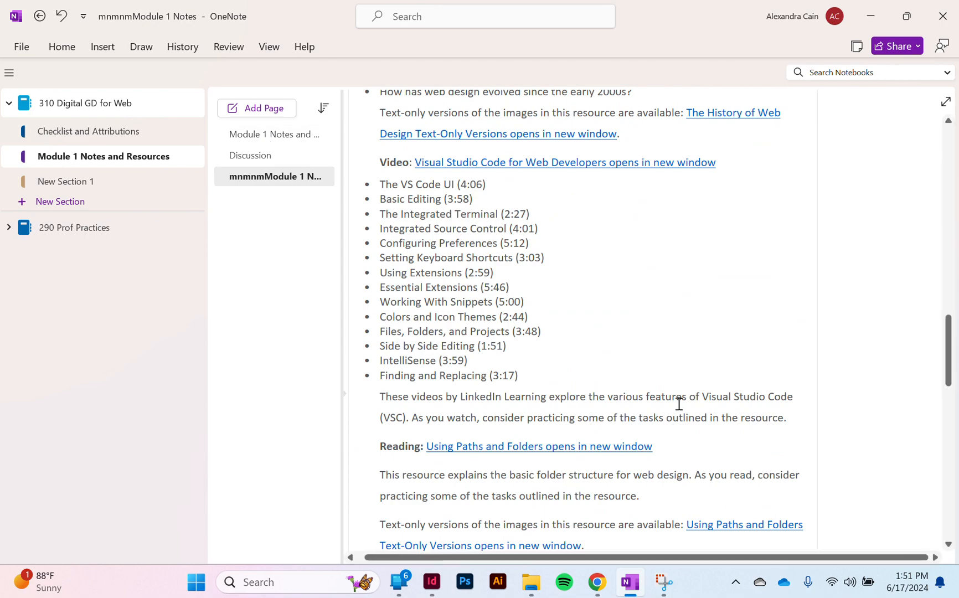
pyautogui.scroll(10, 679, 403)
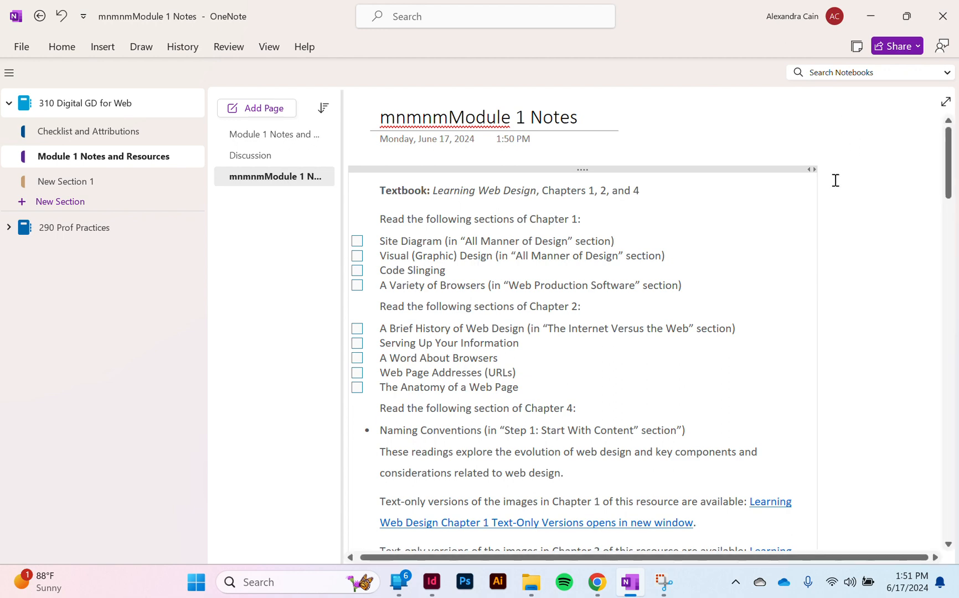
pyautogui.moveTo(815, 193); pyautogui.dragTo(921, 174)
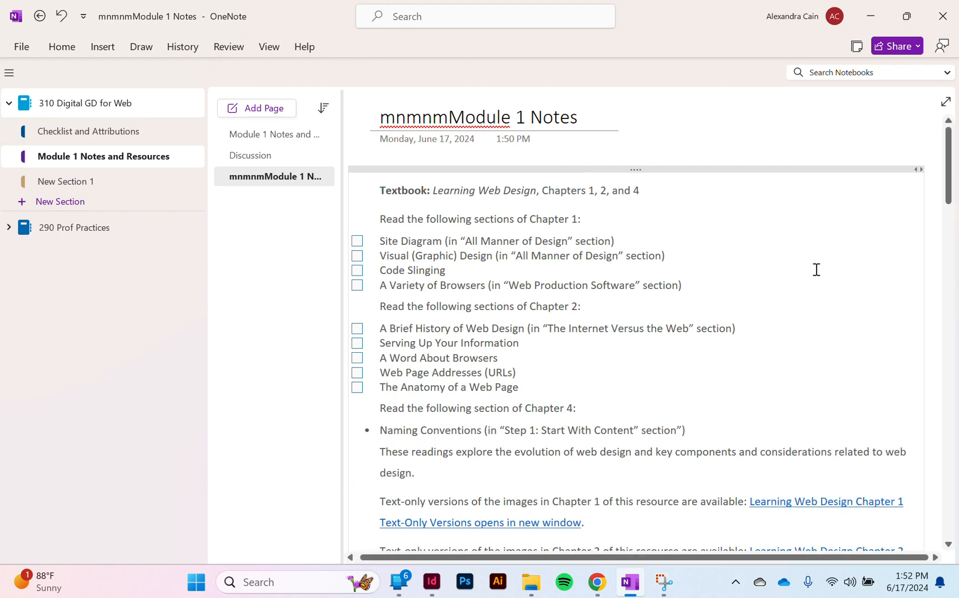
# Open the Module 1 Notes and Resources page and review how its readings, videos and questions are tagged.
pyautogui.scroll(-3, 816, 269)
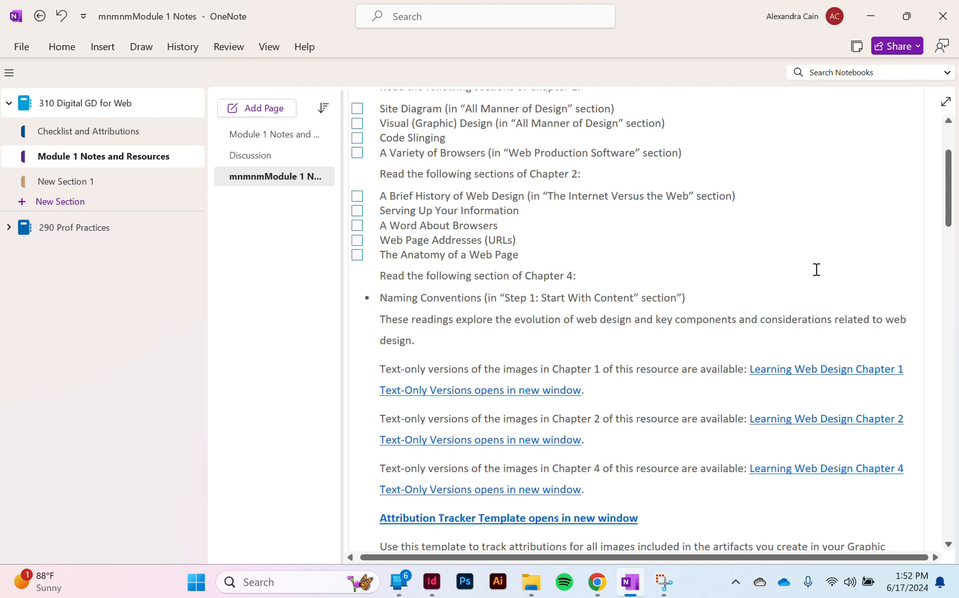
pyautogui.scroll(3, 816, 269)
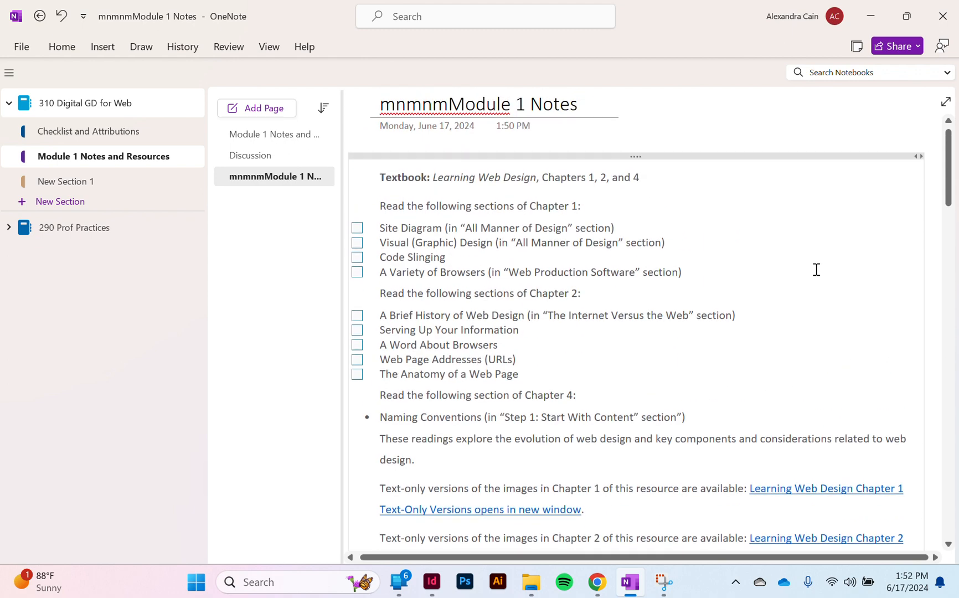
pyautogui.scroll(-3, 816, 270)
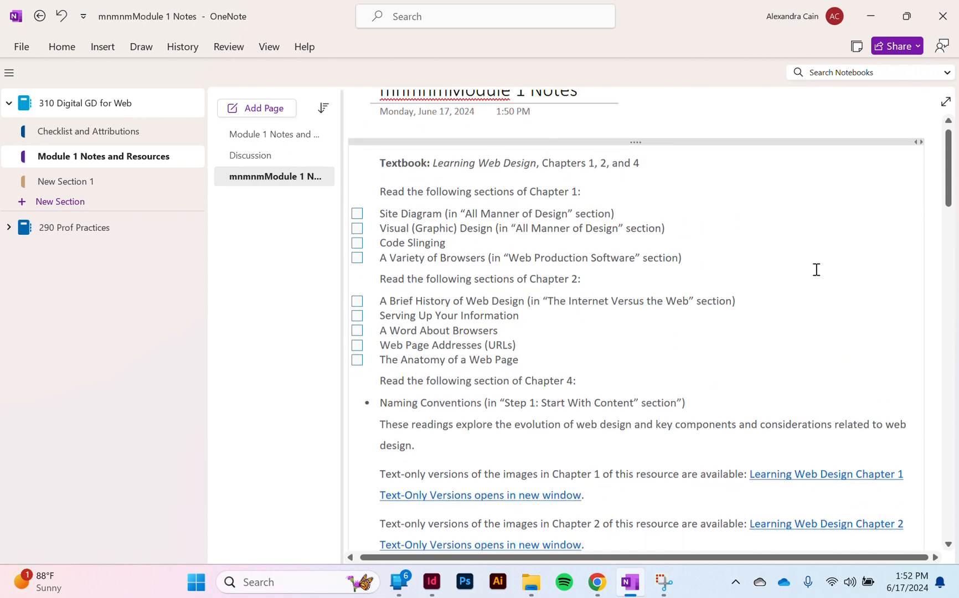
pyautogui.scroll(3, 817, 270)
pyautogui.click(277, 139)
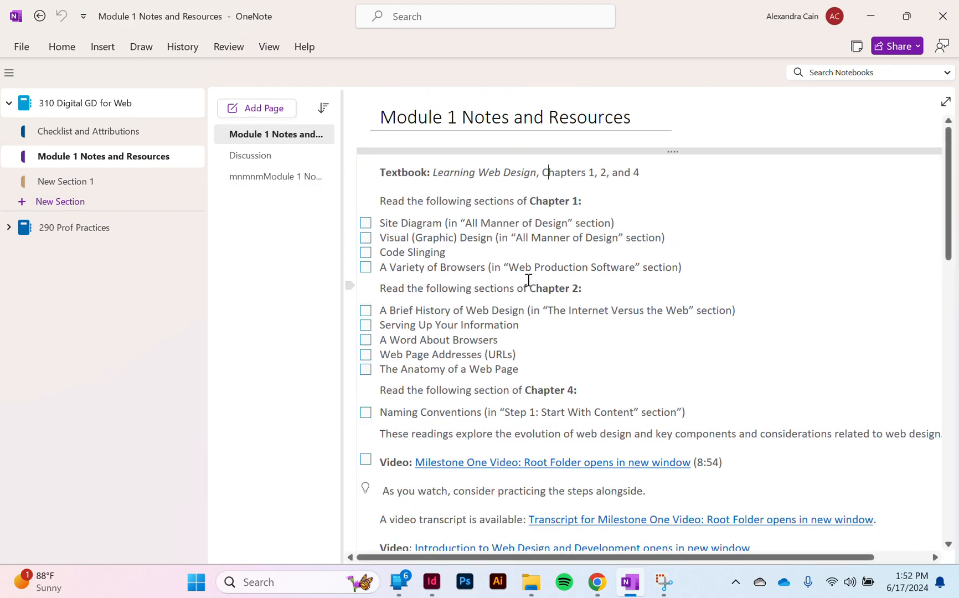
pyautogui.scroll(-7, 529, 280)
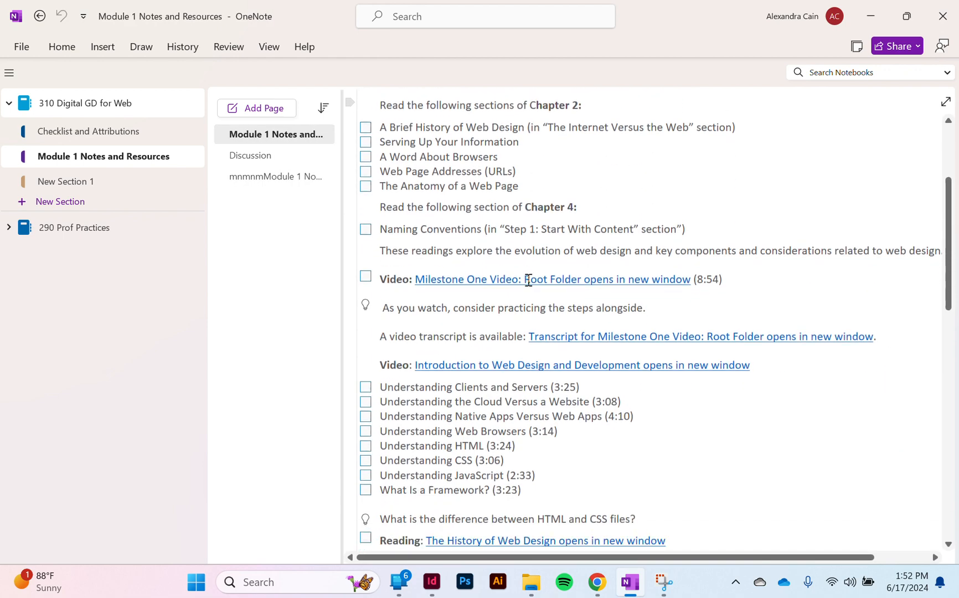
pyautogui.scroll(3, 529, 280)
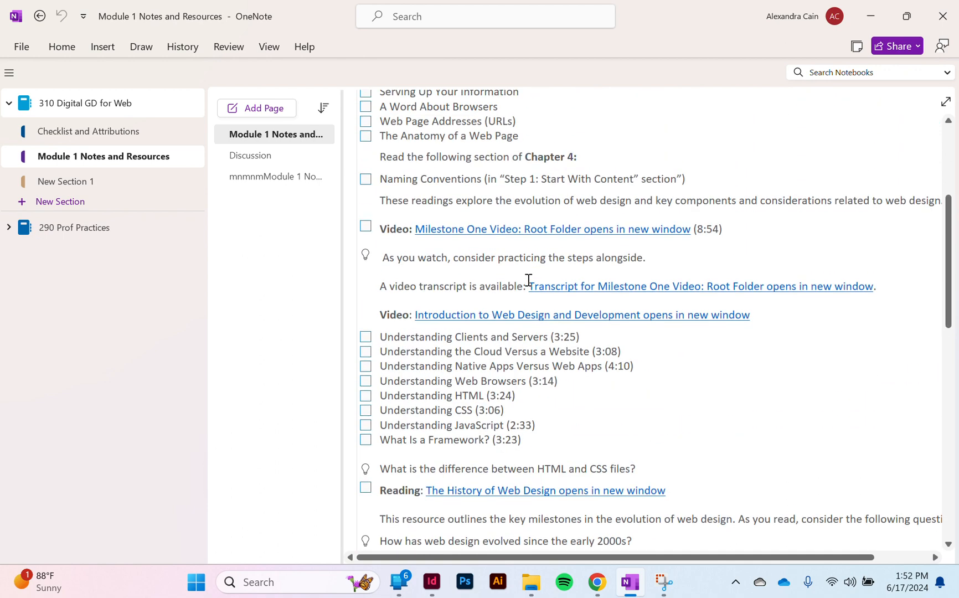
pyautogui.moveTo(648, 258); pyautogui.dragTo(382, 260)
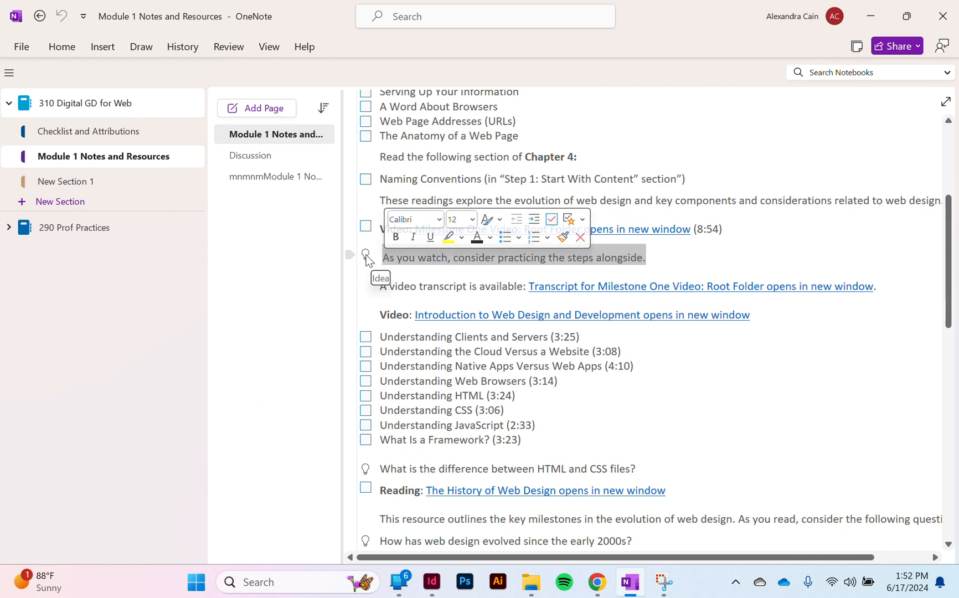
pyautogui.click(415, 260)
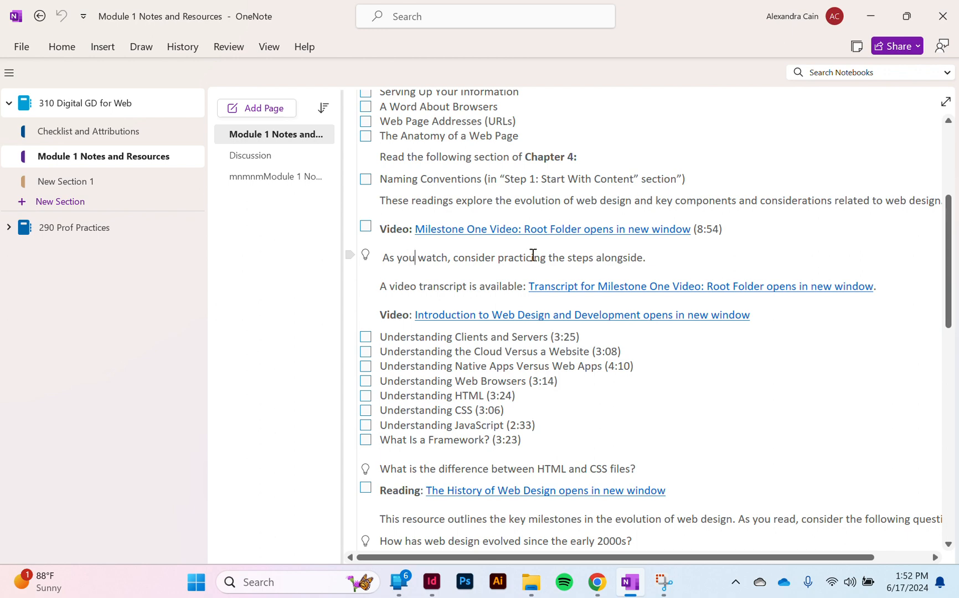
# Add an indented line with the placeholder text "lskjdhflkjahlkfdjhawrej" under the Site Diagram item in the Chapter 1 readings.
pyautogui.scroll(5, 533, 254)
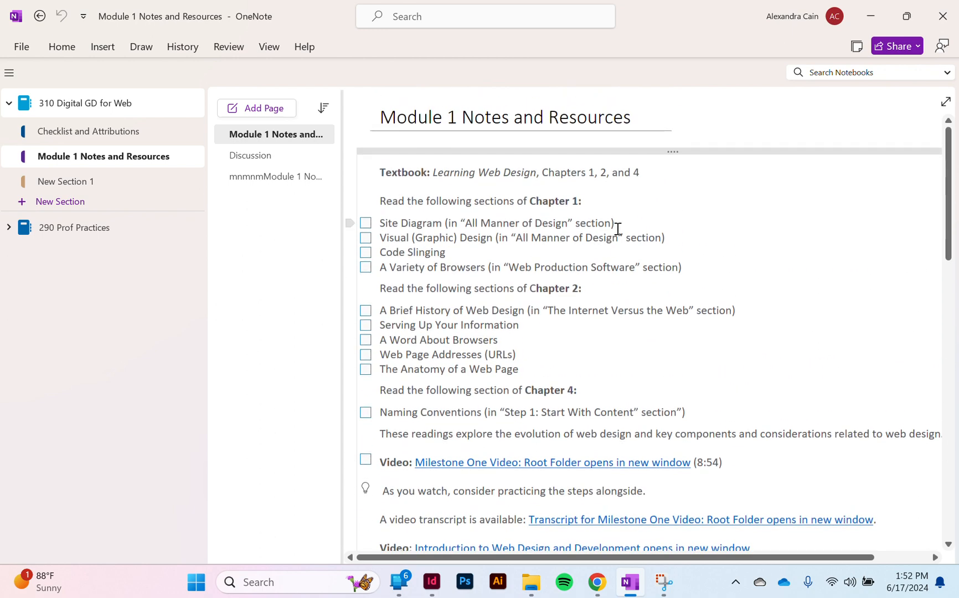
pyautogui.click(623, 222)
pyautogui.press('Return')
pyautogui.press('Tab')
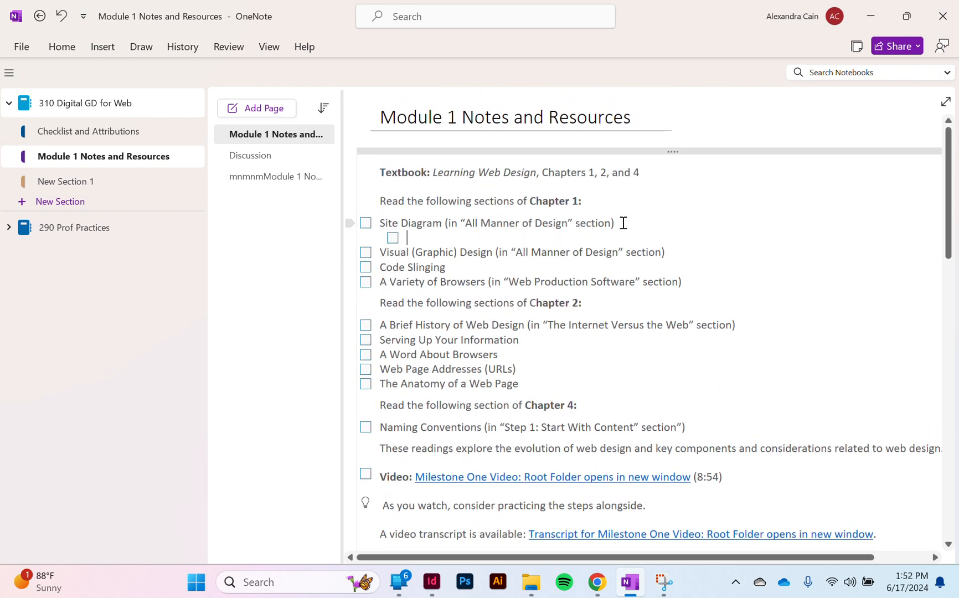
pyautogui.write('lskjdhflkjahlkfdjhawrej')
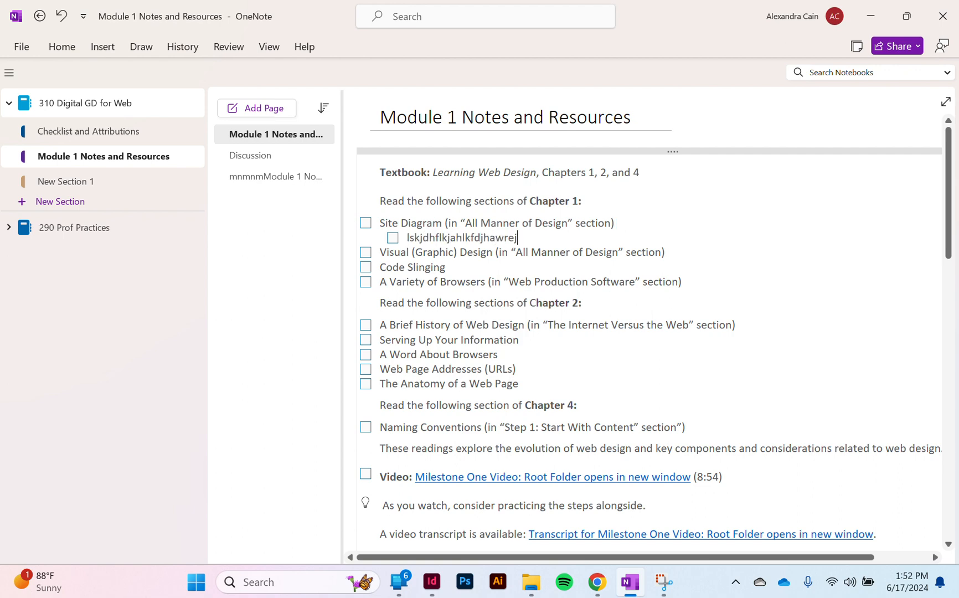
# Remove the checkbox and first letter from the indented placeholder line and apply the Added Notes tag to it.
pyautogui.click(411, 239)
pyautogui.press('BackSpace')
pyautogui.press('BackSpace')
pyautogui.rightClick(410, 239)
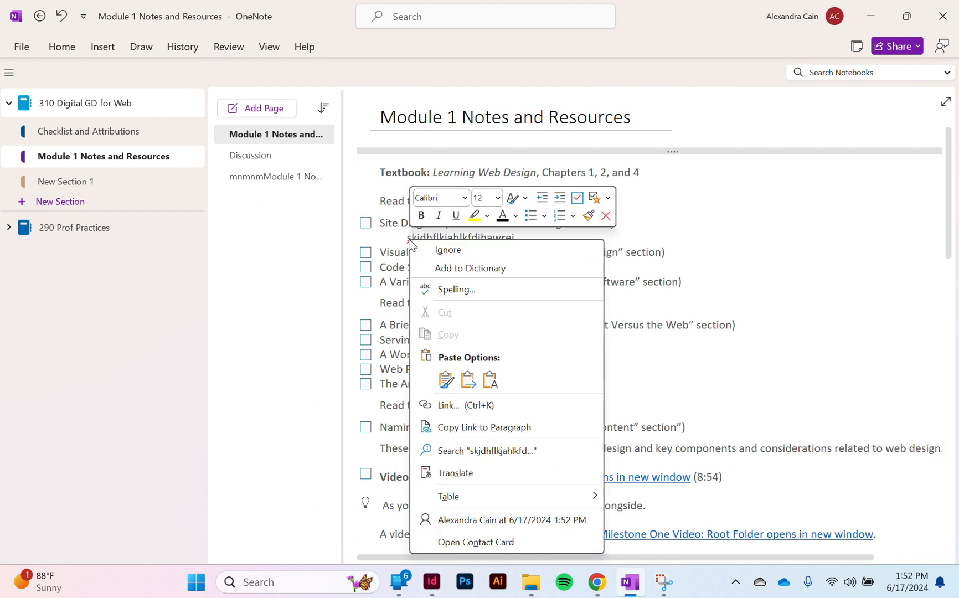
pyautogui.click(611, 201)
pyautogui.click(609, 198)
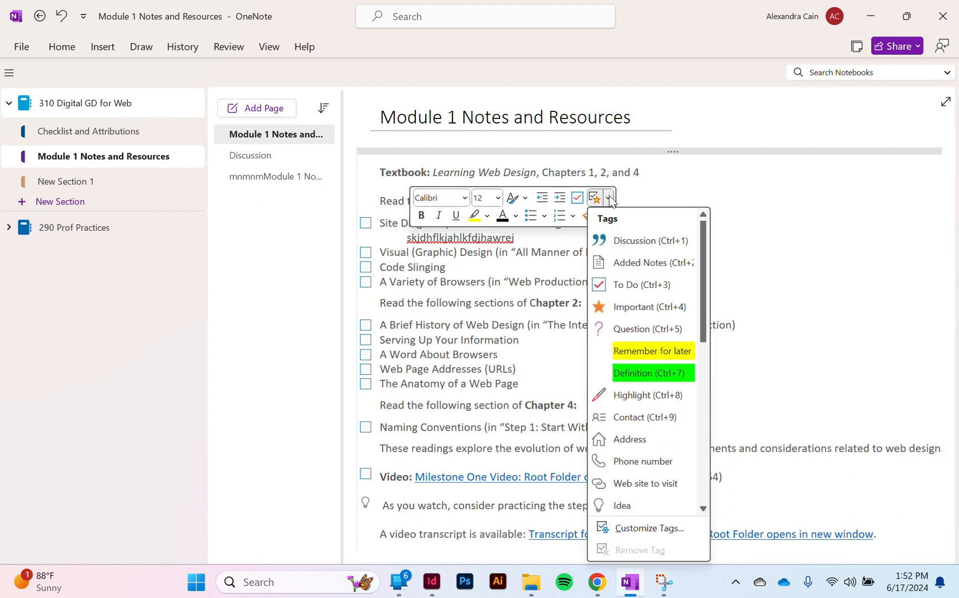
pyautogui.click(640, 266)
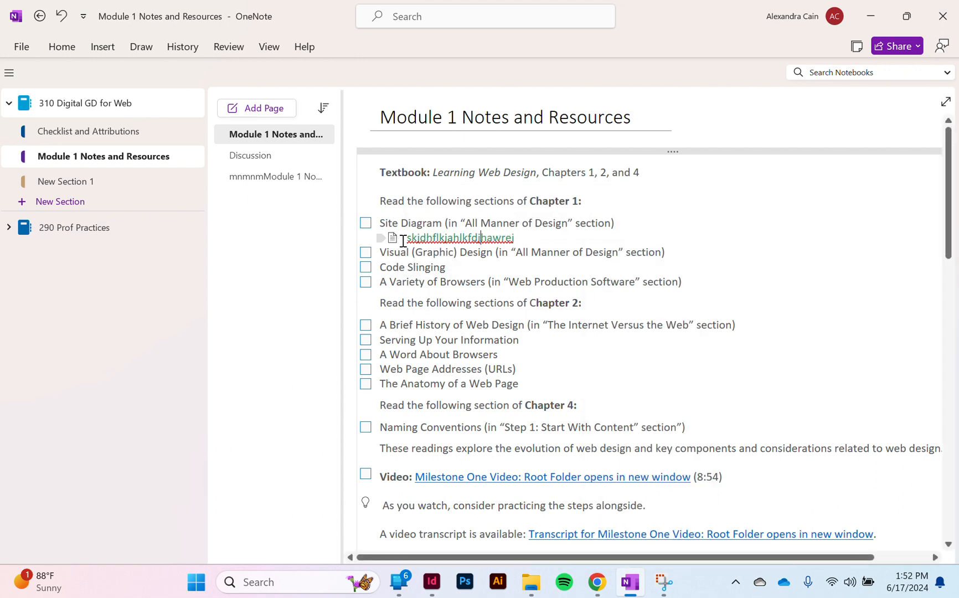
# Look through the whole Module 1 resource list and open the notebook search.
pyautogui.scroll(-3, 469, 325)
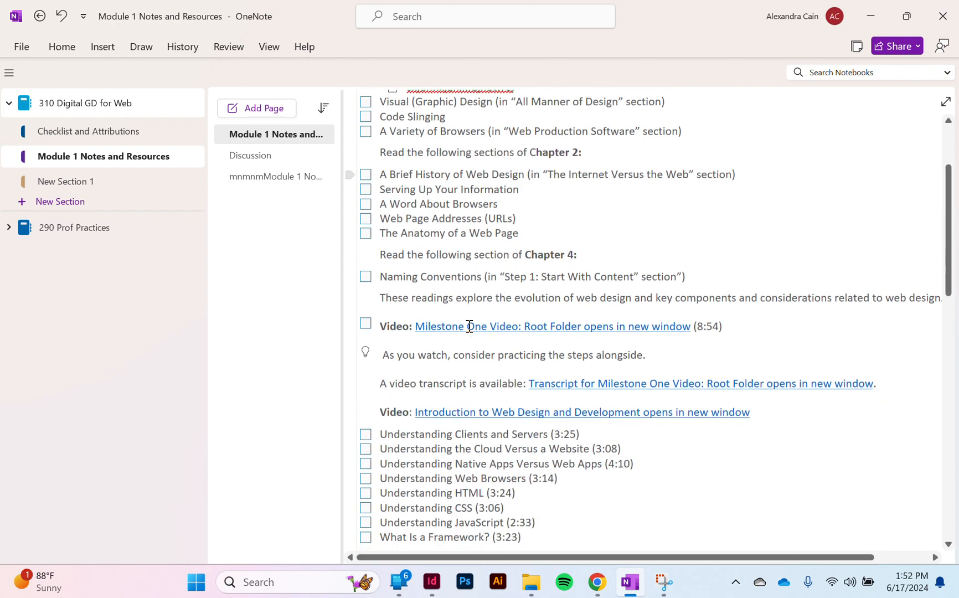
pyautogui.scroll(3, 469, 325)
pyautogui.scroll(-15, 469, 325)
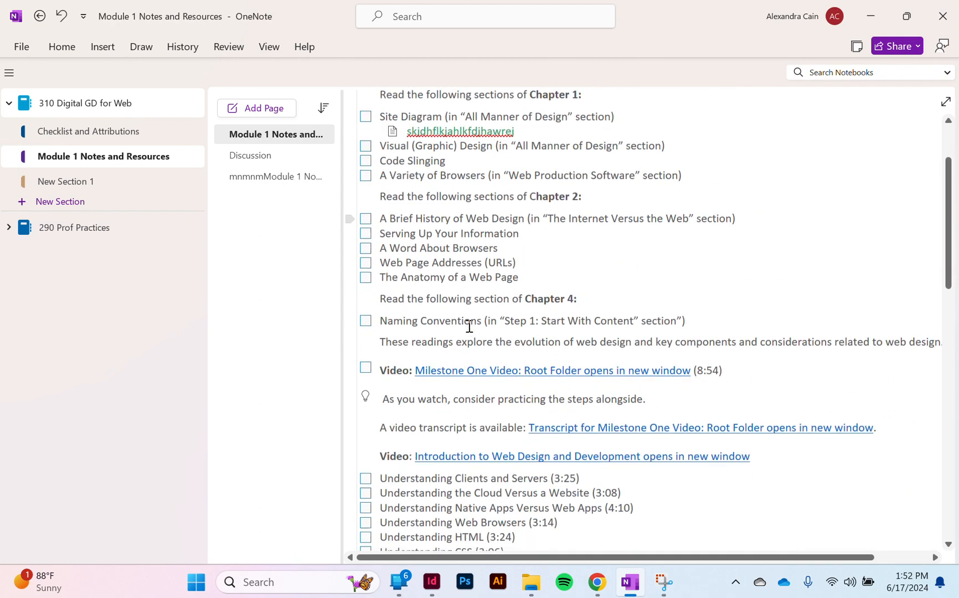
pyautogui.scroll(-8, 469, 326)
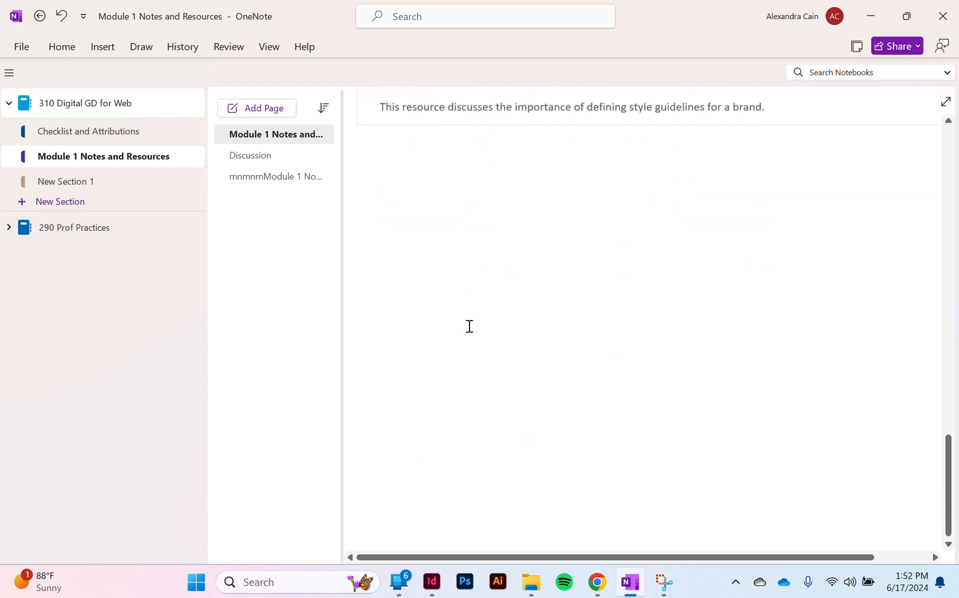
pyautogui.scroll(20, 469, 326)
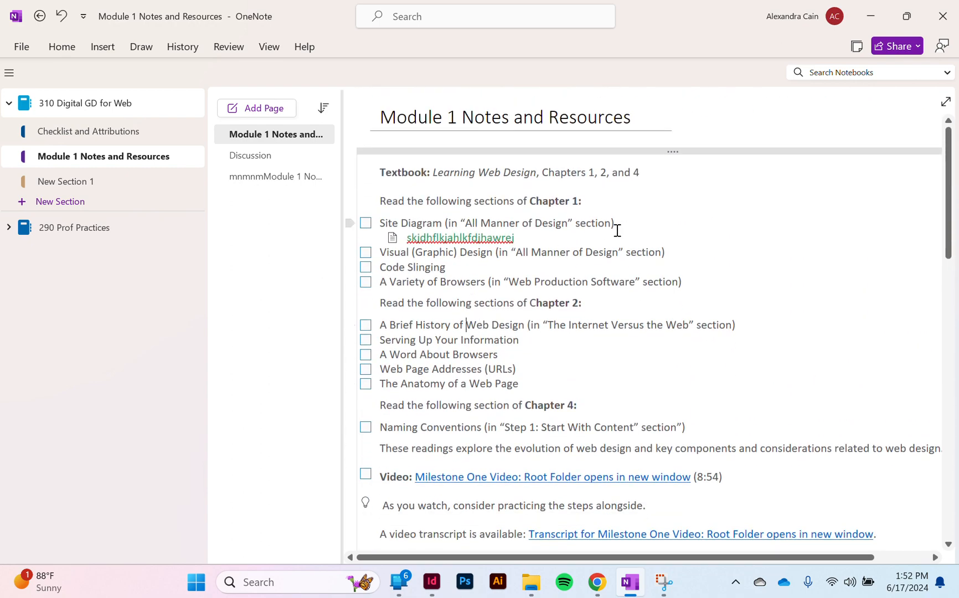
pyautogui.click(848, 72)
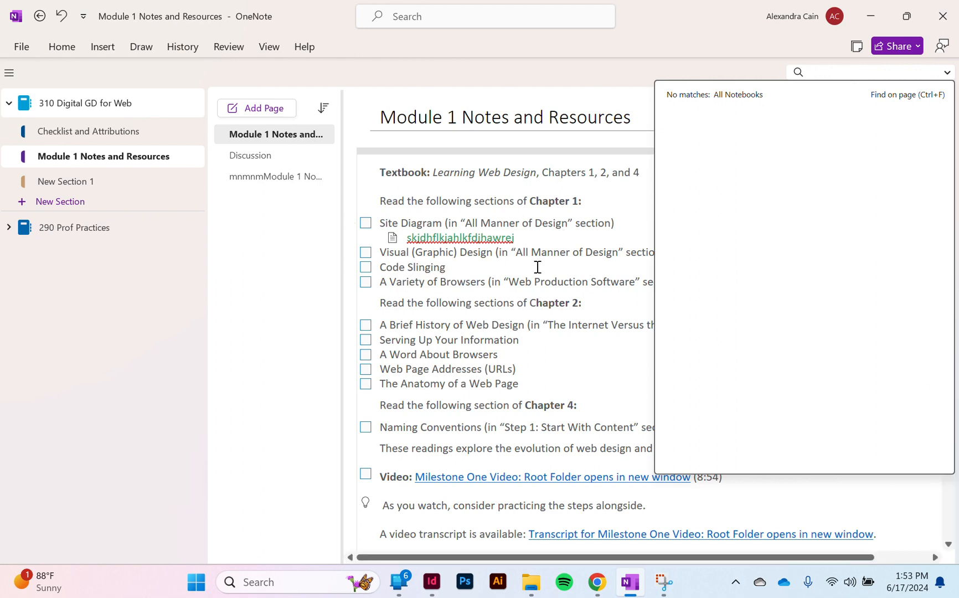
pyautogui.click(529, 239)
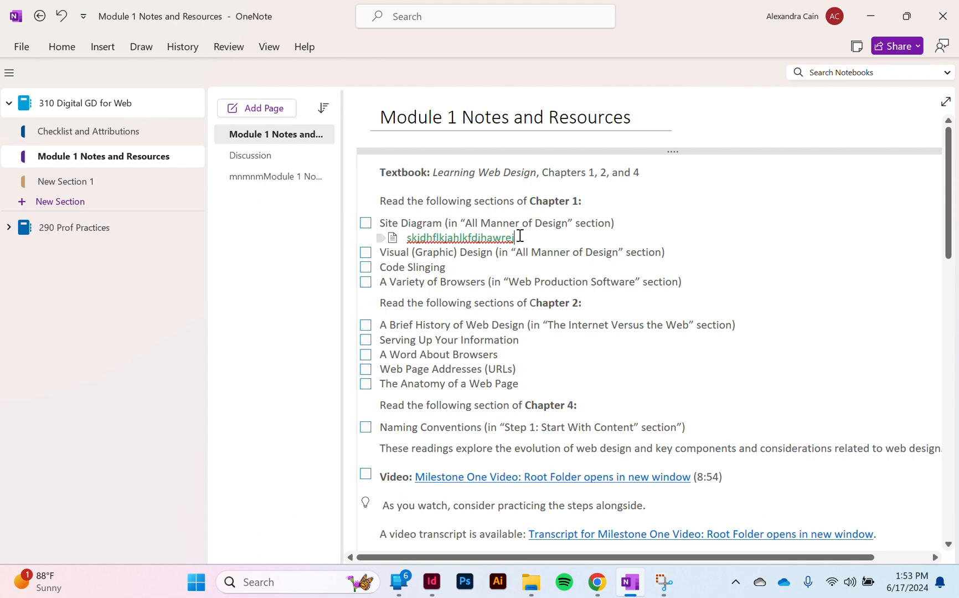
# View the Attribution Tracker in the Checklist and Attributions section and add a blank page to that section.
pyautogui.click(114, 135)
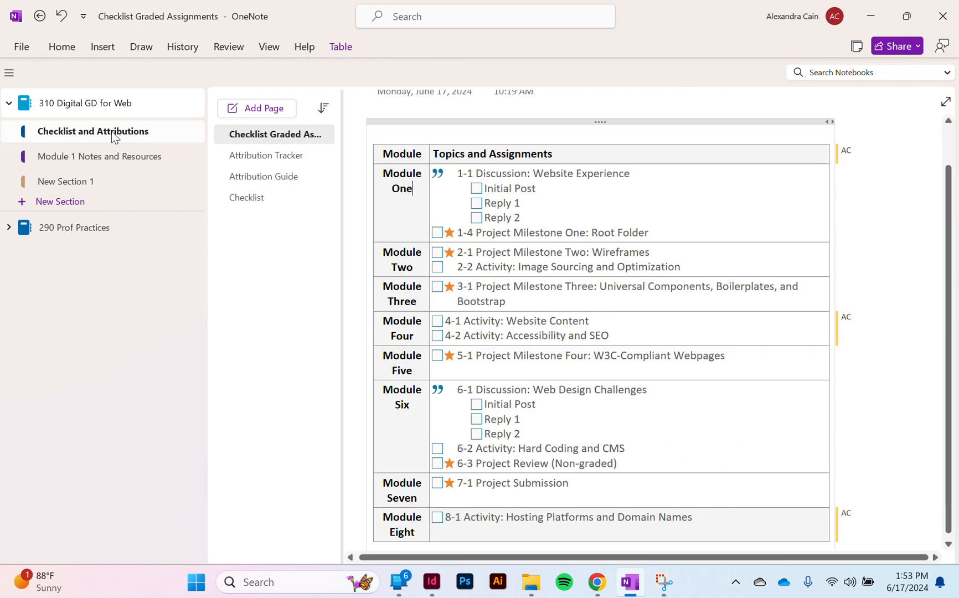
pyautogui.click(287, 160)
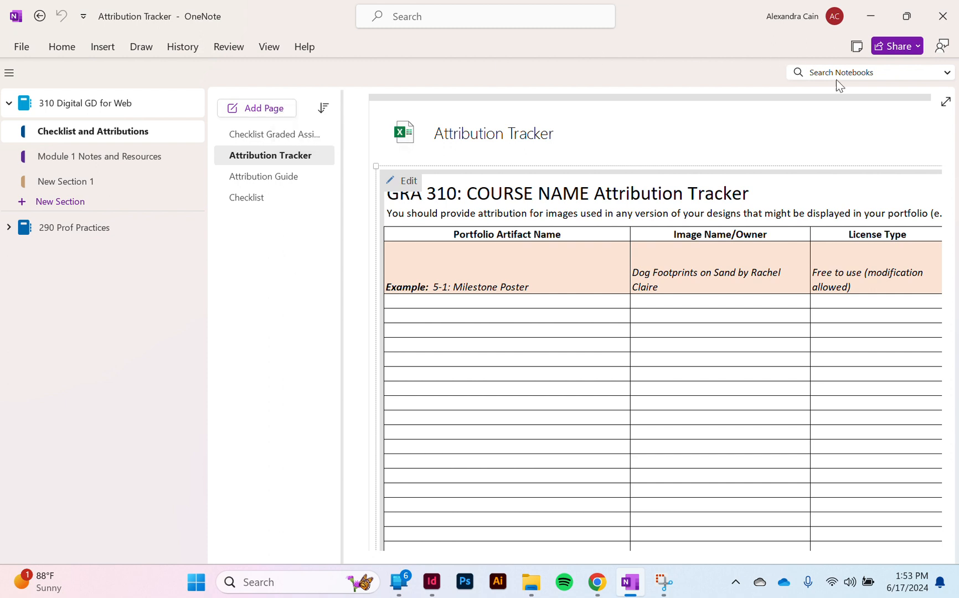
pyautogui.click(265, 110)
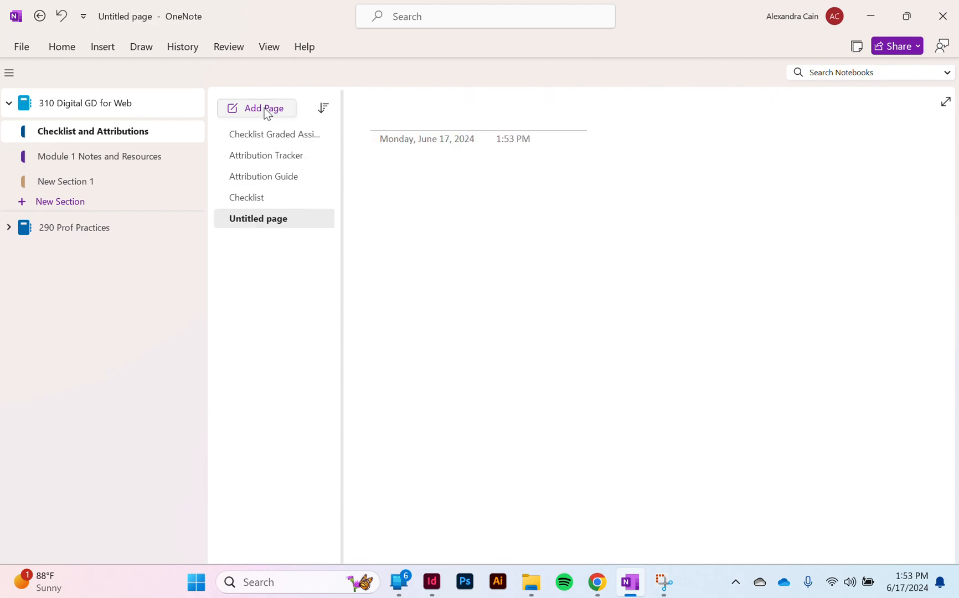
# Switch to Chrome, open the "The History of Web Design" reading from the course resources, and select part of the article's text.
pyautogui.click(597, 581)
pyautogui.scroll(10, 472, 174)
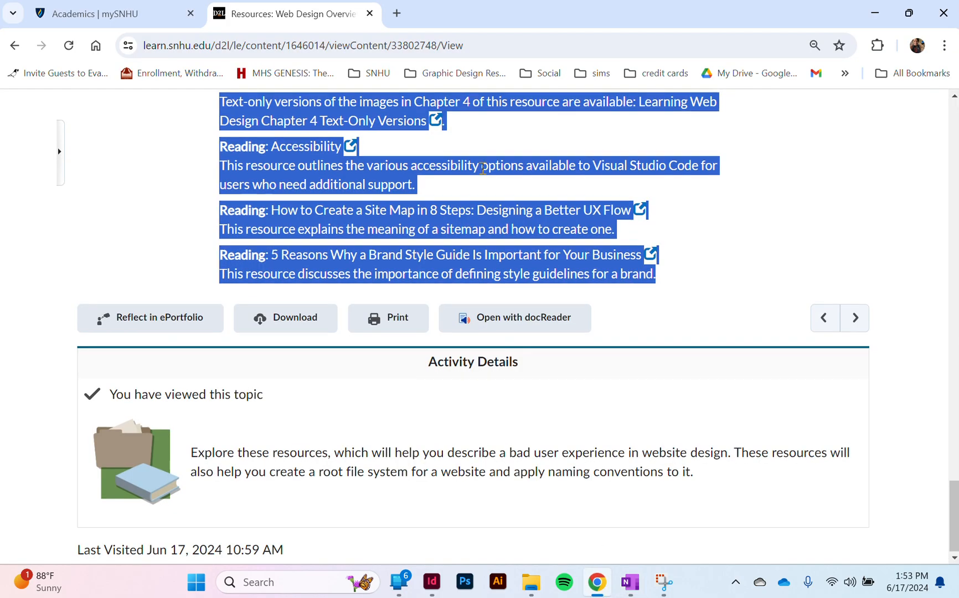
pyautogui.click(413, 290)
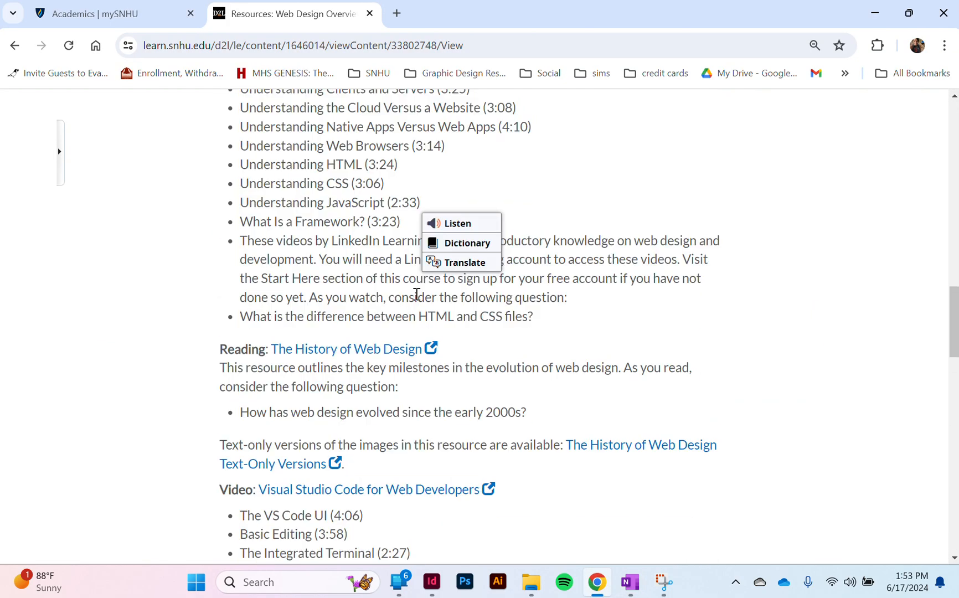
pyautogui.click(369, 353)
pyautogui.scroll(-5, 368, 352)
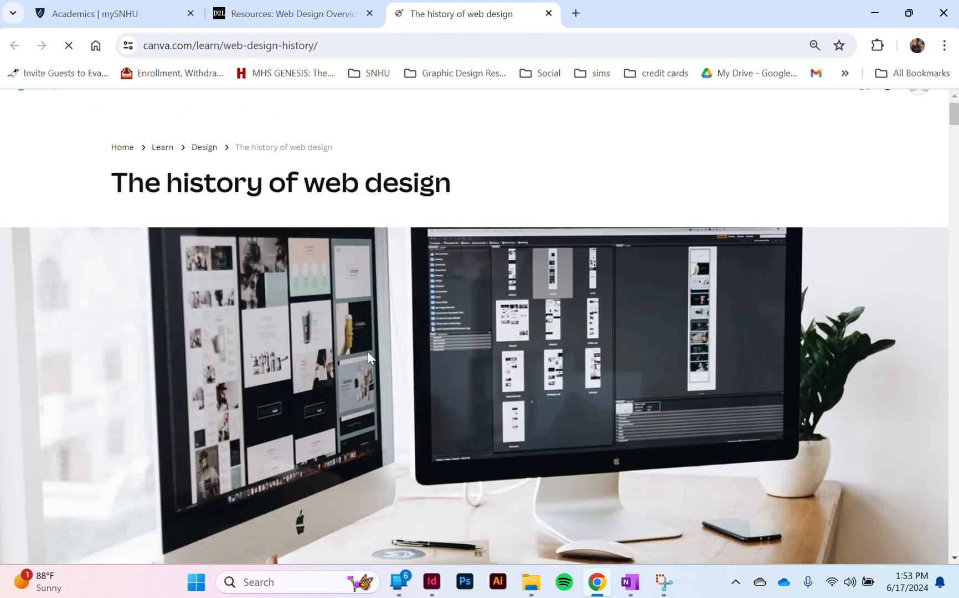
pyautogui.scroll(-1, 368, 352)
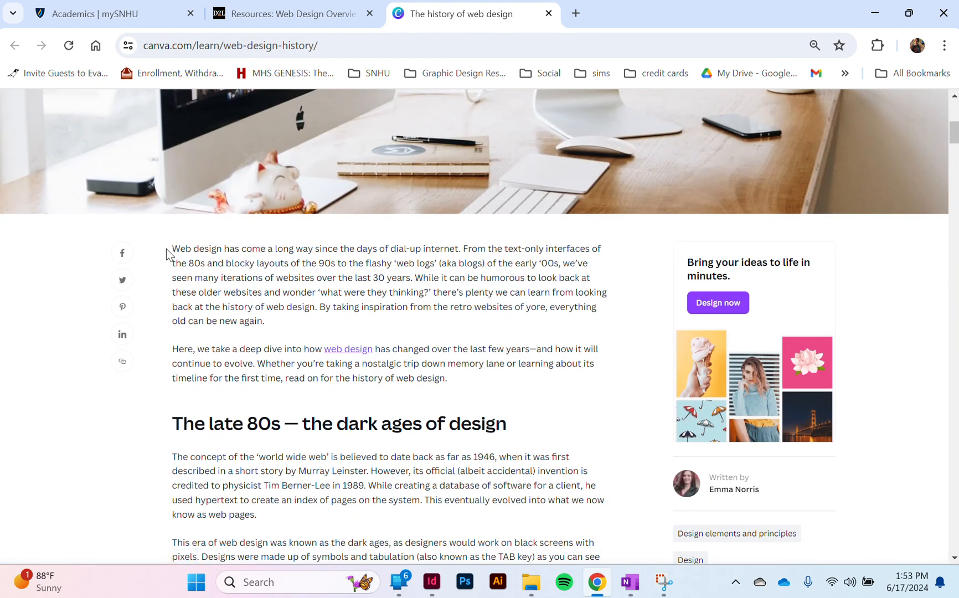
pyautogui.moveTo(166, 250); pyautogui.dragTo(468, 457)
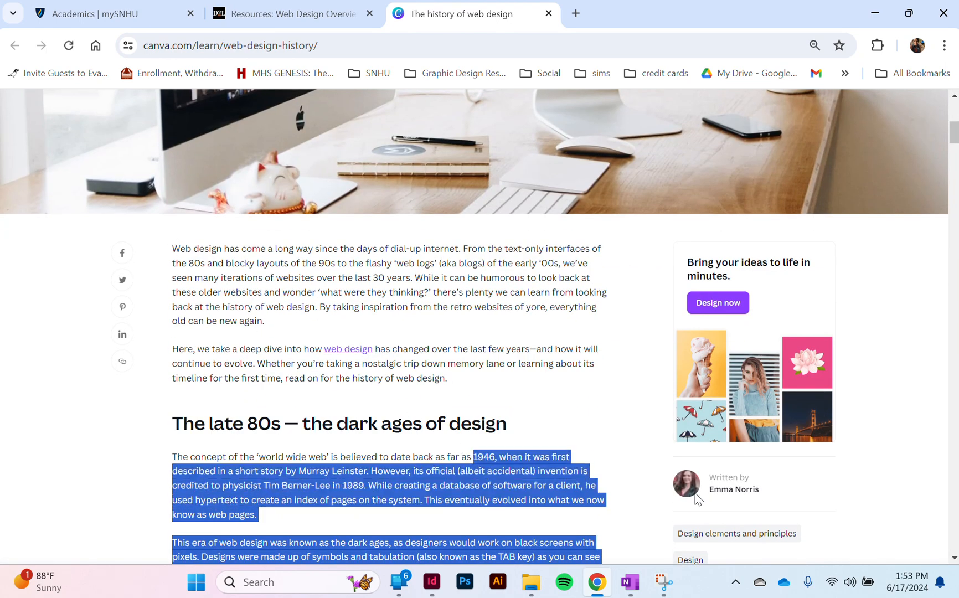
# Switch back to OneNote and open the Discussion page in the Module 1 Notes and Resources section.
pyautogui.click(629, 582)
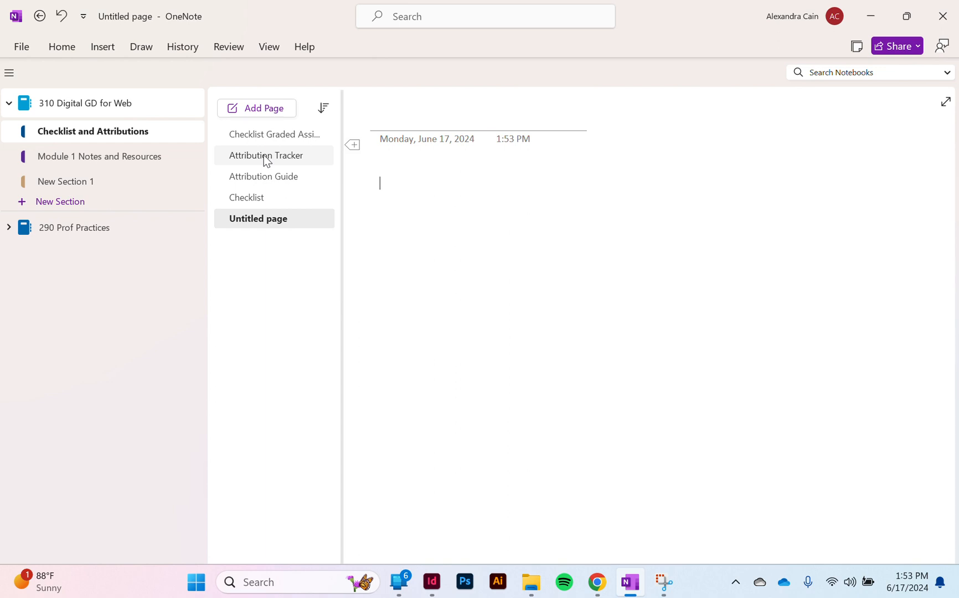
pyautogui.click(76, 161)
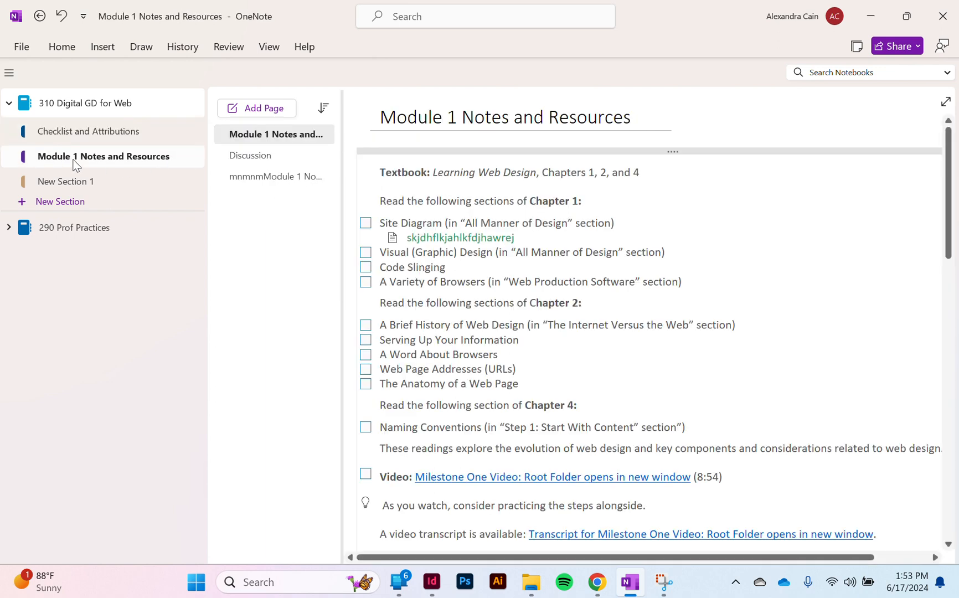
pyautogui.click(263, 158)
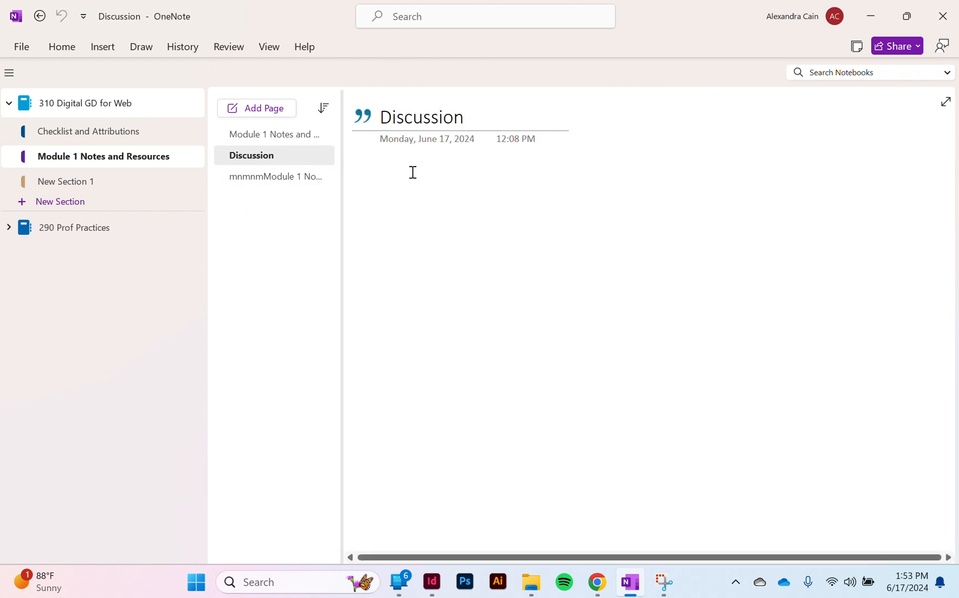
# Try out a movable note with the text "kjhsgfjhwfholHOIwer" below the Discussion title, and delete it.
pyautogui.write('kjhsgfjhwfhol')
pyautogui.press('capslock')
pyautogui.write('HOI')
pyautogui.press('capslock')
pyautogui.write('wer')
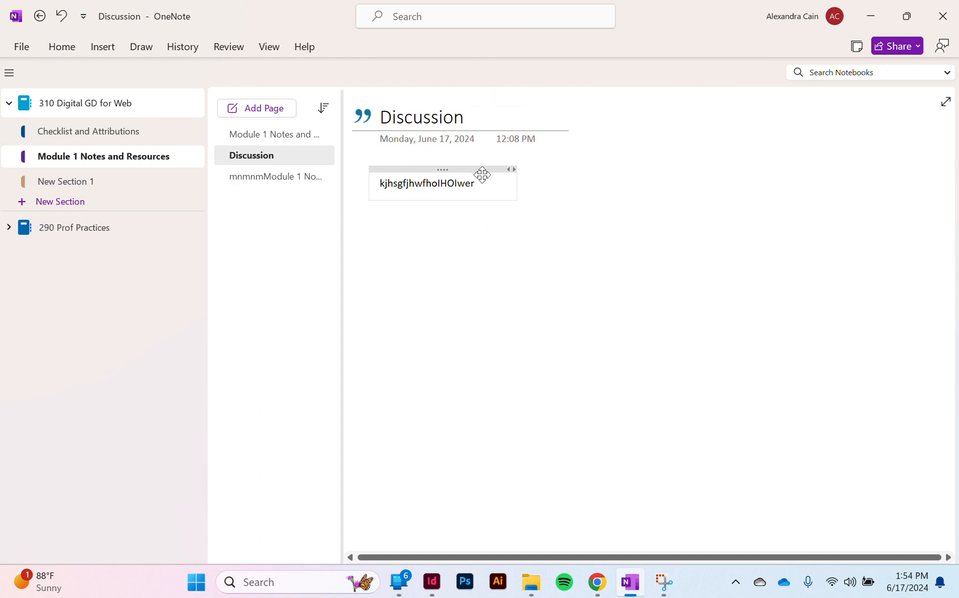
pyautogui.moveTo(481, 171); pyautogui.dragTo(489, 215)
pyautogui.press('Delete')
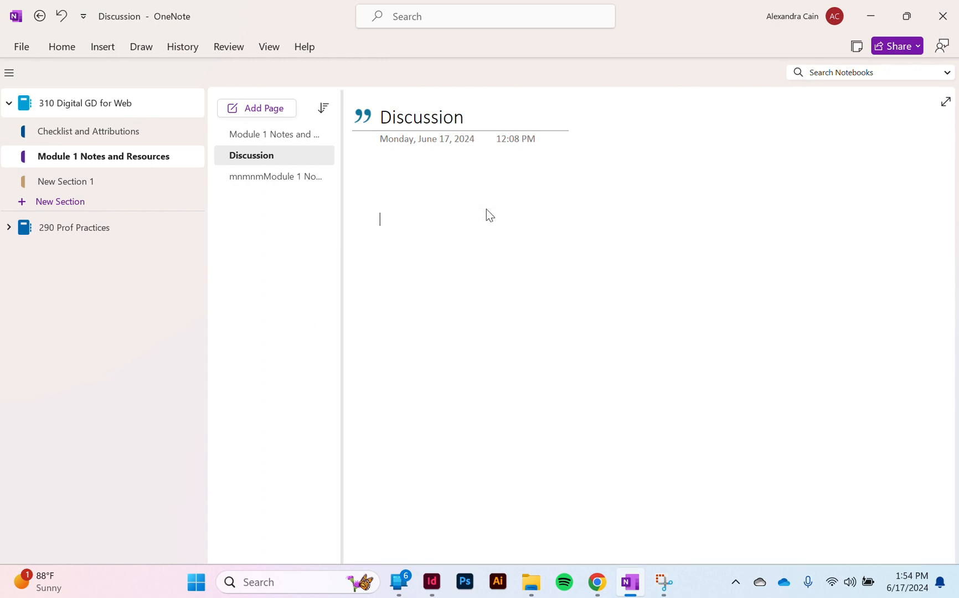
pyautogui.click(393, 171)
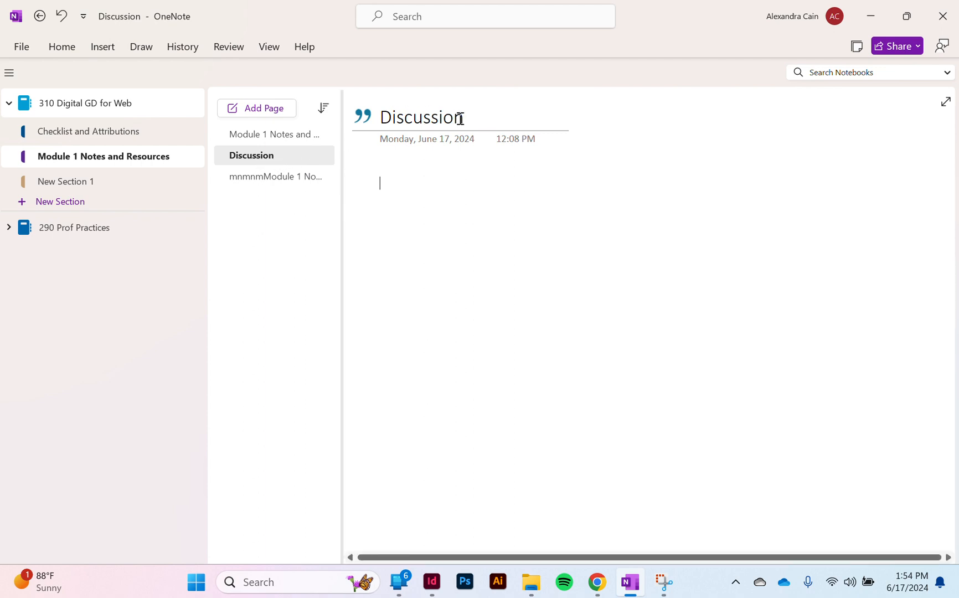
pyautogui.moveTo(462, 119); pyautogui.dragTo(391, 129)
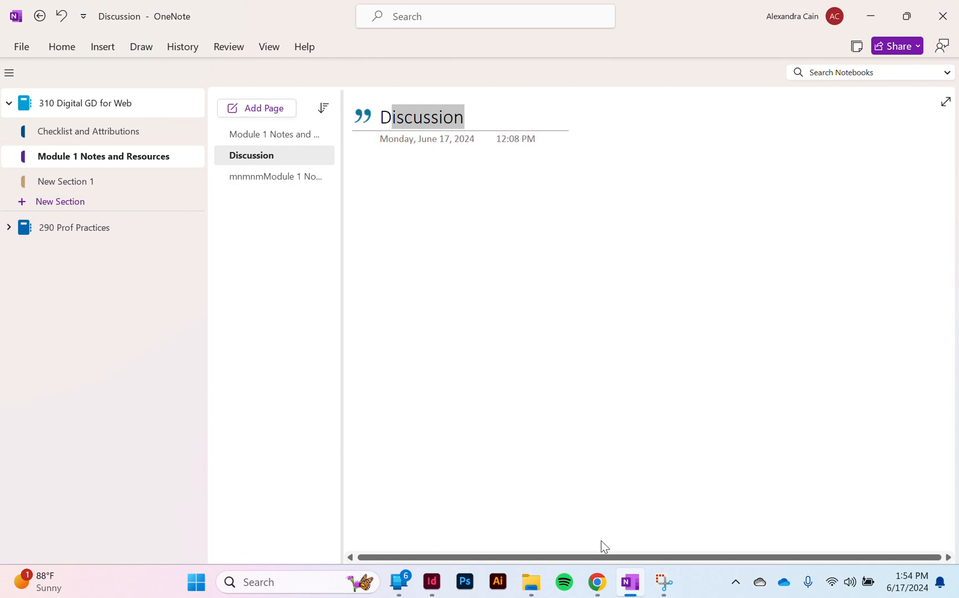
pyautogui.click(538, 594)
pyautogui.click(533, 585)
pyautogui.click(383, 177)
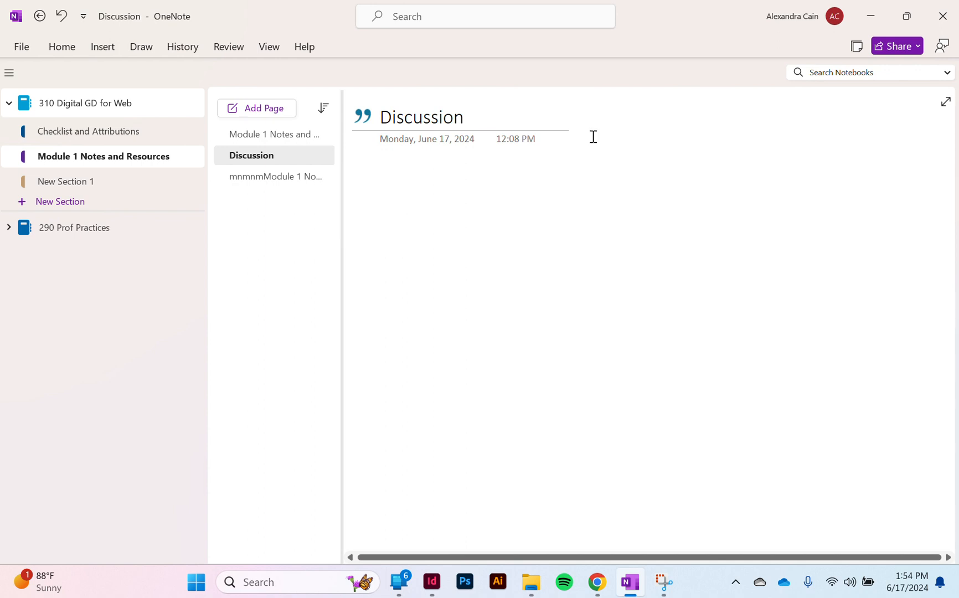
pyautogui.click(872, 74)
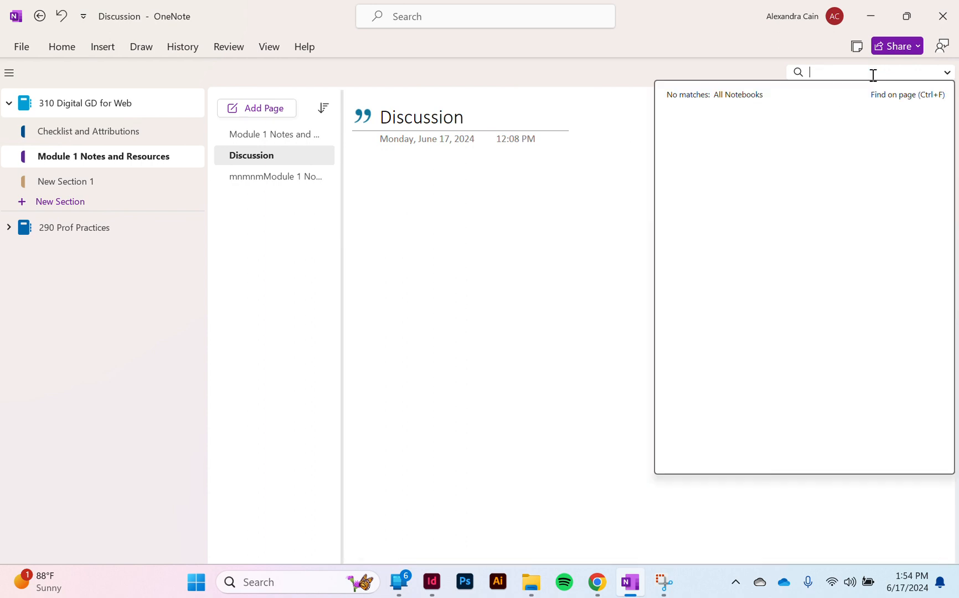
# Insert the Discussion Word file from the 1-1 Discussion Website Experience folder as a printout below the Discussion page's title.
pyautogui.click(393, 165)
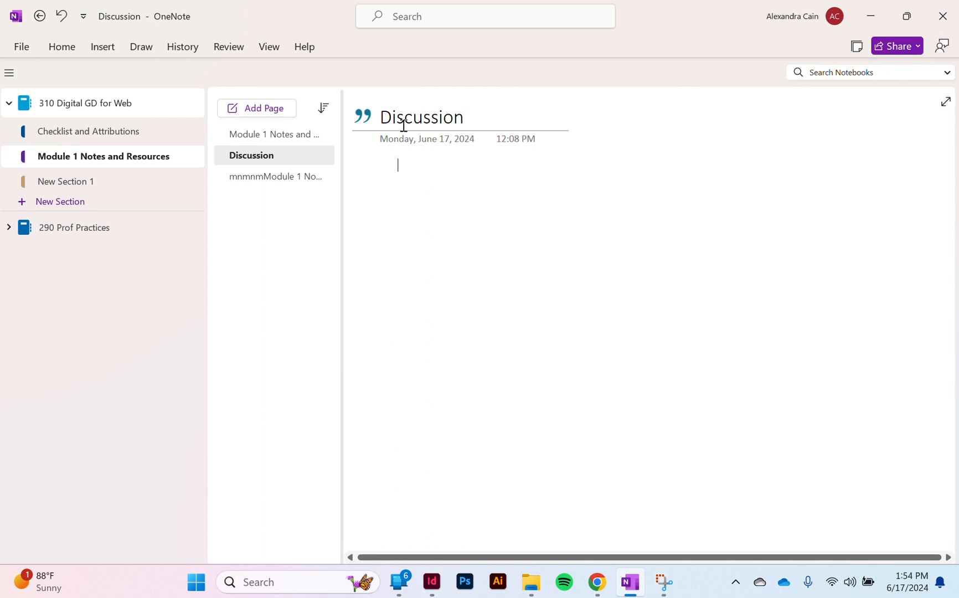
pyautogui.click(103, 46)
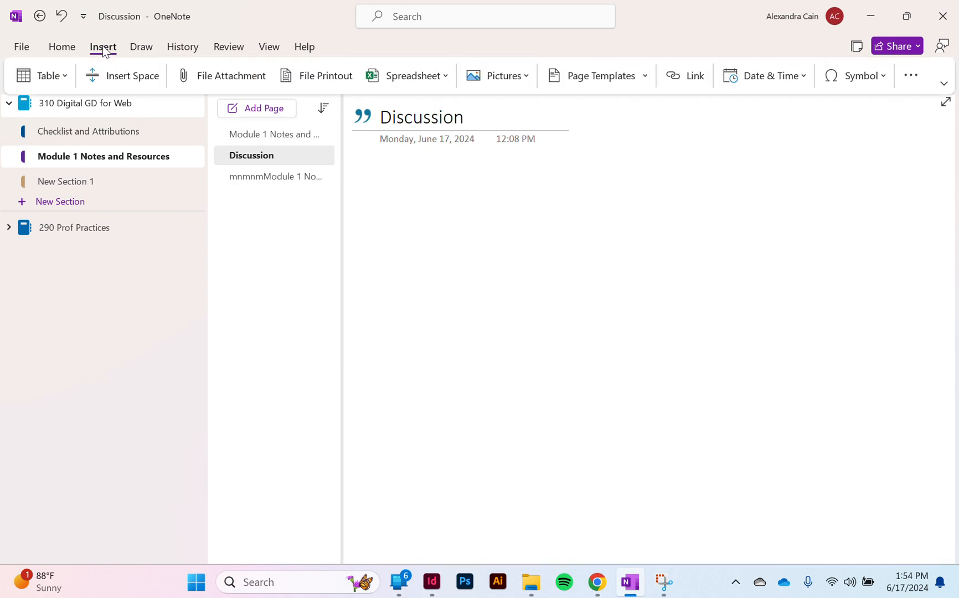
pyautogui.click(256, 78)
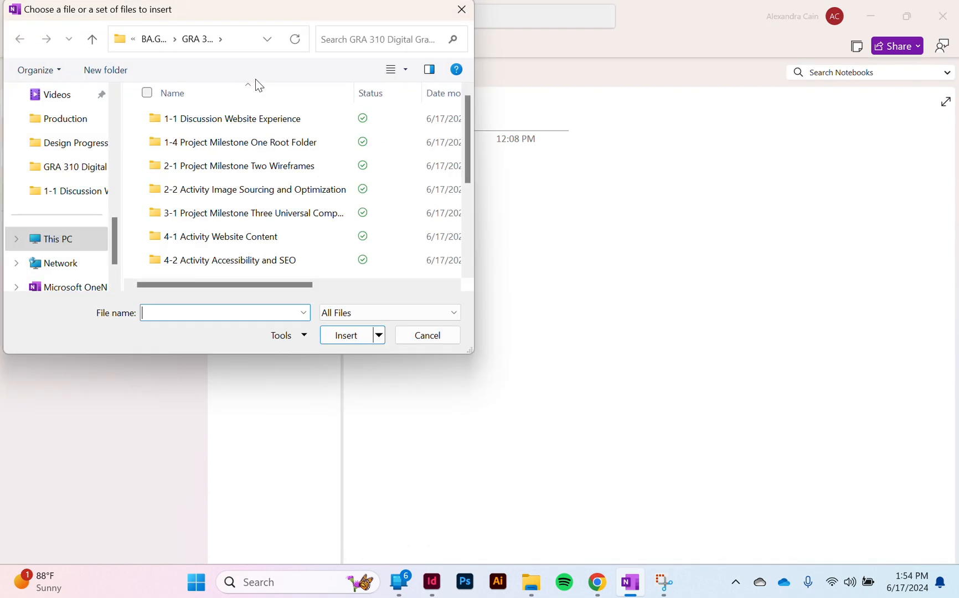
pyautogui.scroll(-2, 256, 195)
pyautogui.scroll(4, 256, 195)
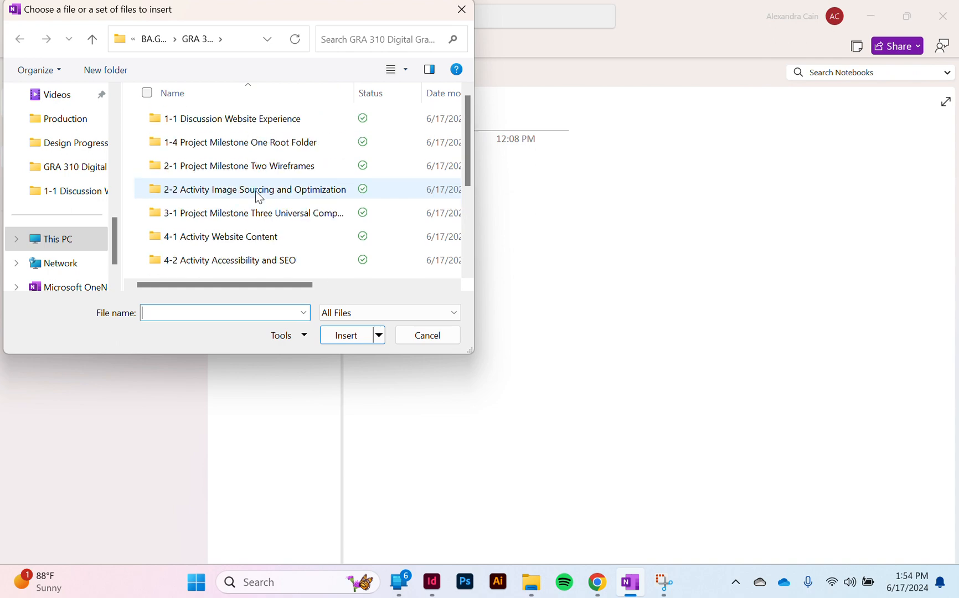
pyautogui.doubleClick(250, 123)
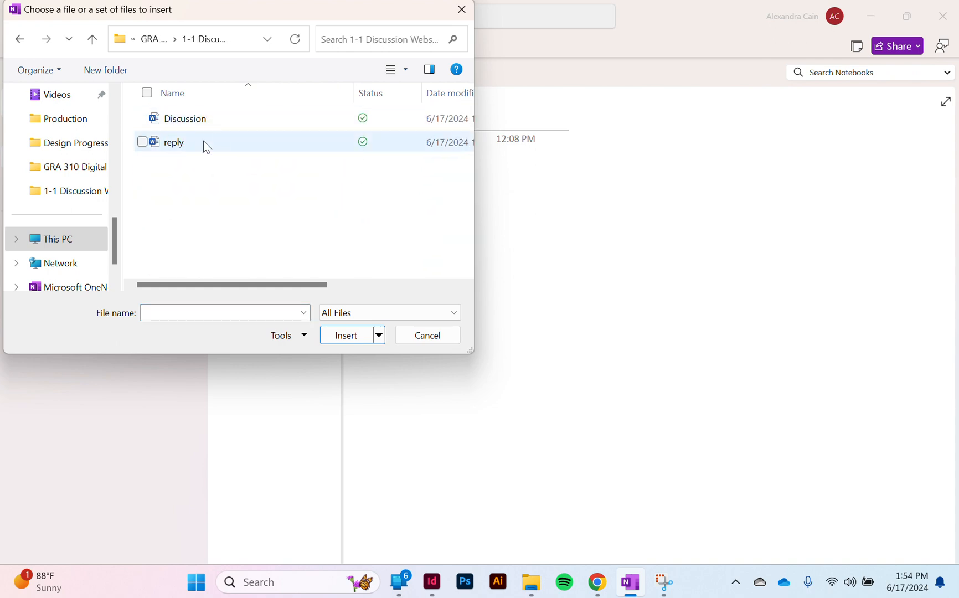
pyautogui.doubleClick(188, 125)
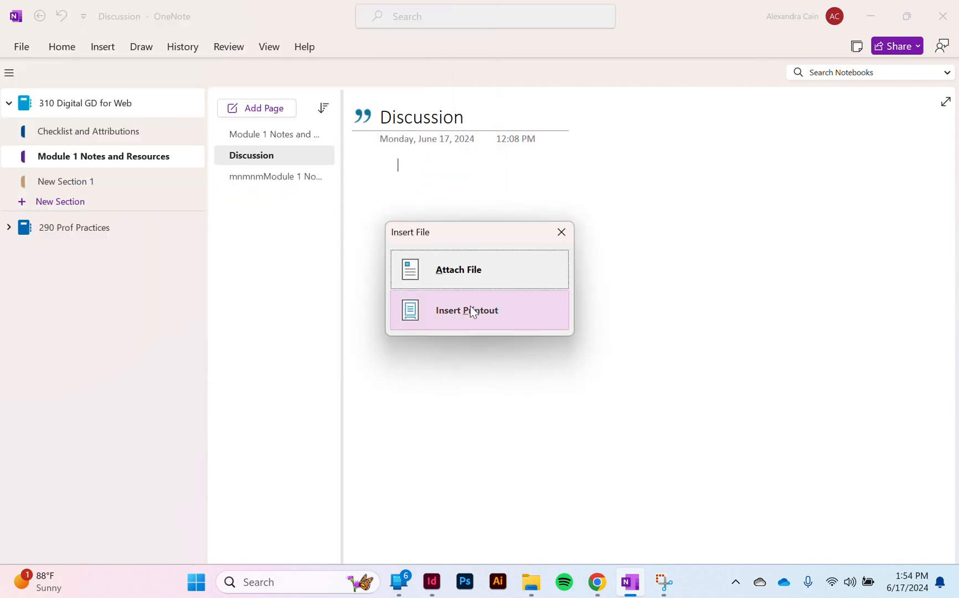
pyautogui.click(492, 320)
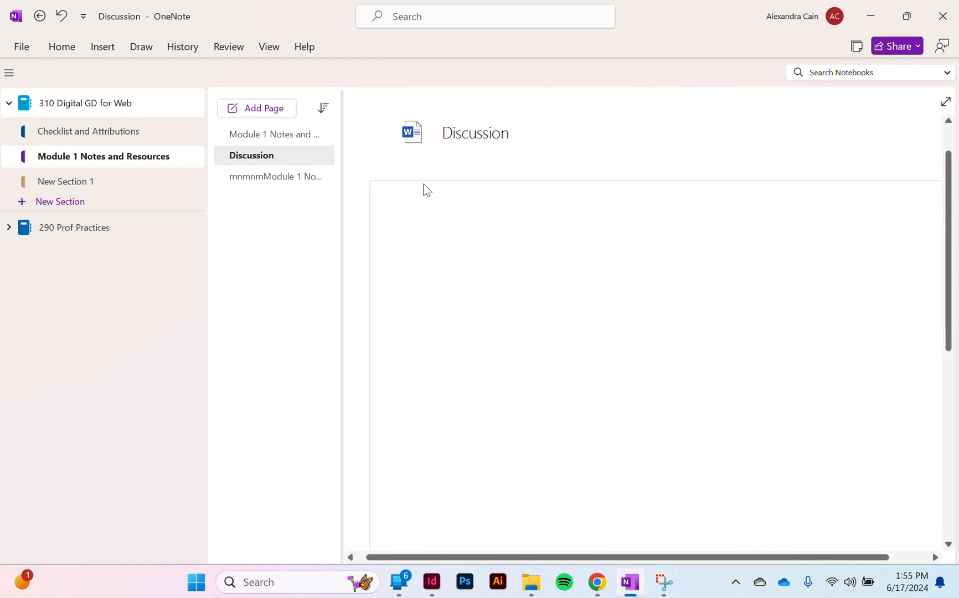
# Open the Attribution Tracker page's embedded spreadsheet for editing in Excel, and close it without making changes.
pyautogui.click(100, 138)
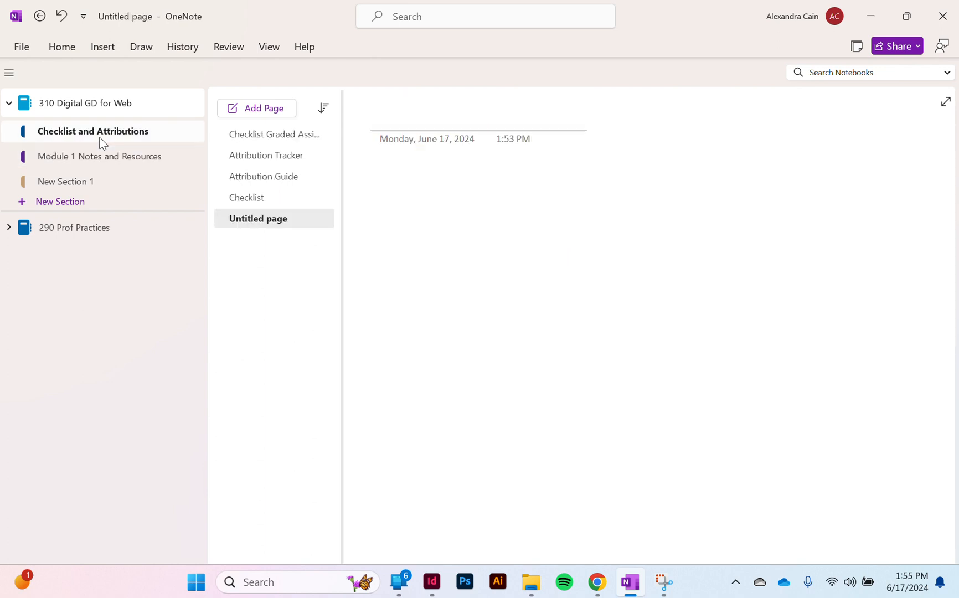
pyautogui.click(248, 156)
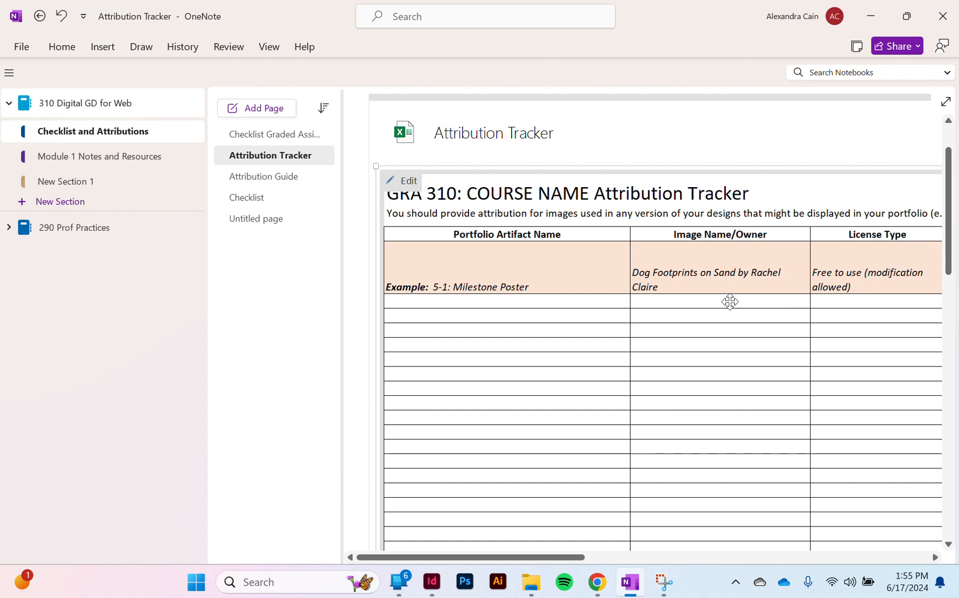
pyautogui.click(409, 183)
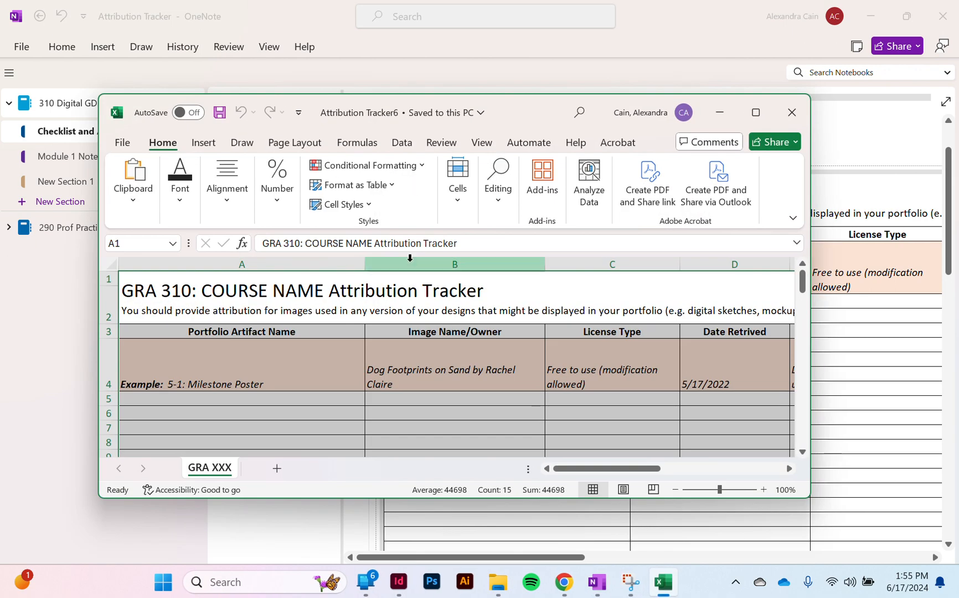
pyautogui.press('super+s')
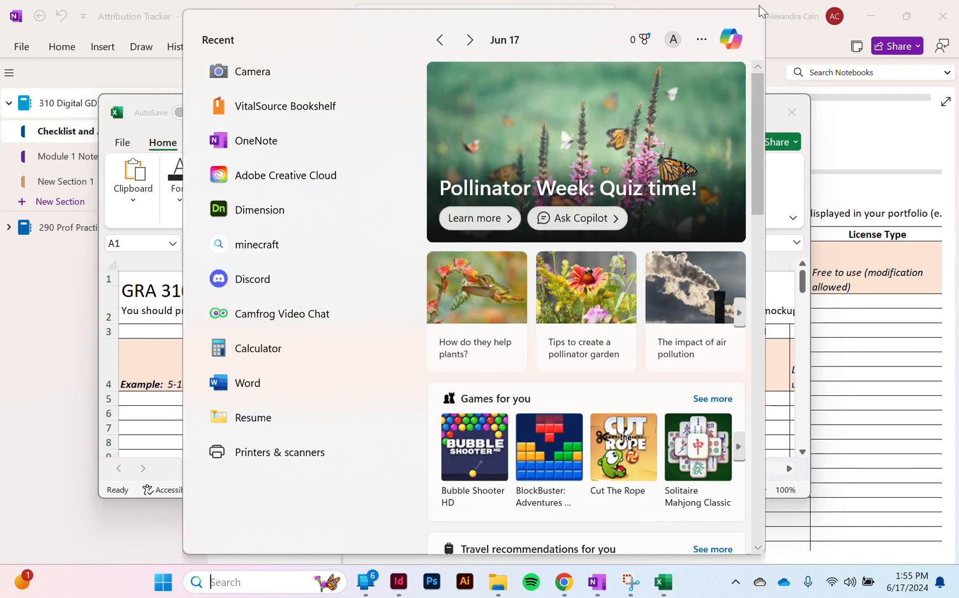
pyautogui.click(802, 147)
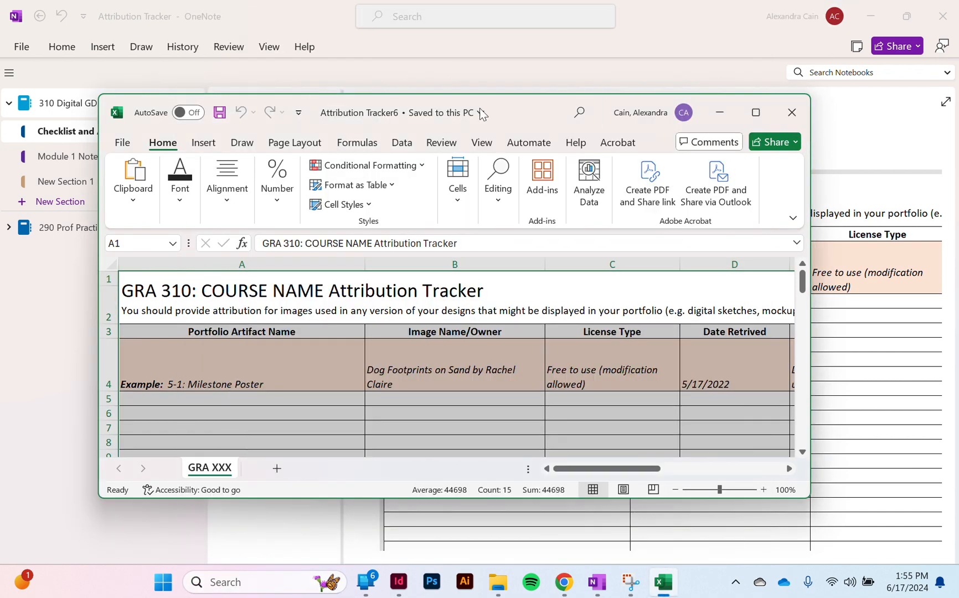
pyautogui.click(790, 111)
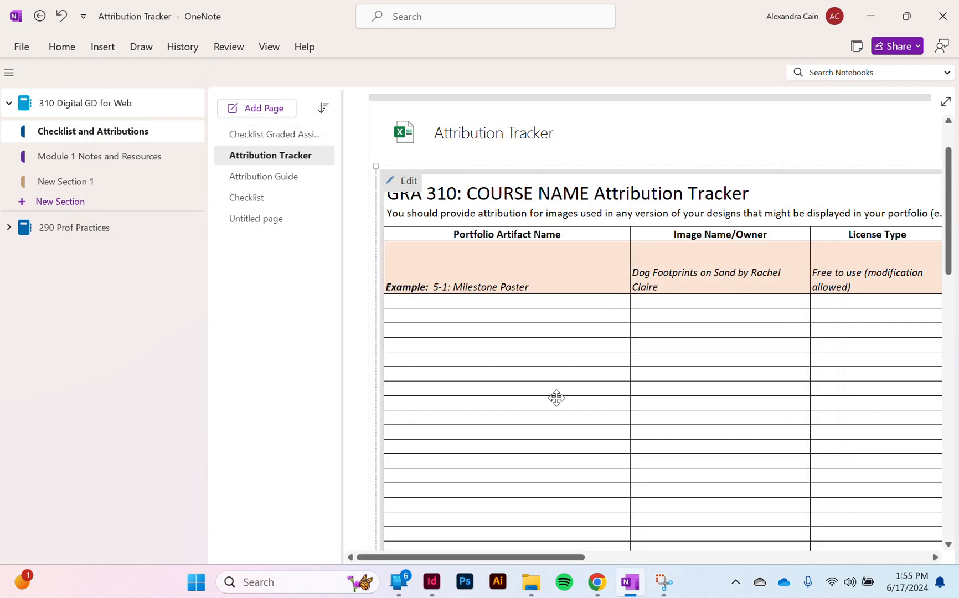
# Look through the rows of the Attribution Tracker table and open New Section 1.
pyautogui.scroll(-3, 558, 399)
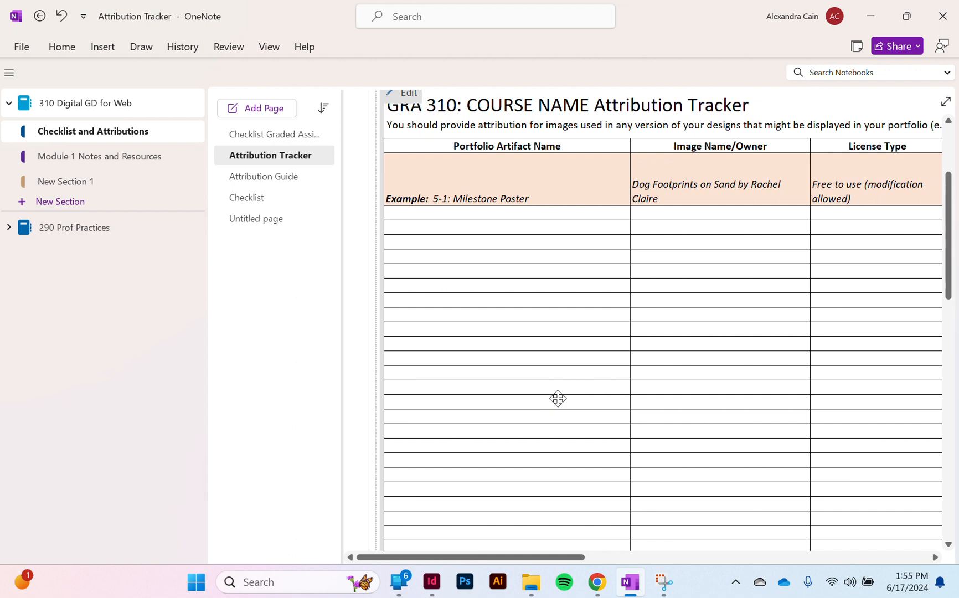
pyautogui.scroll(-1, 559, 399)
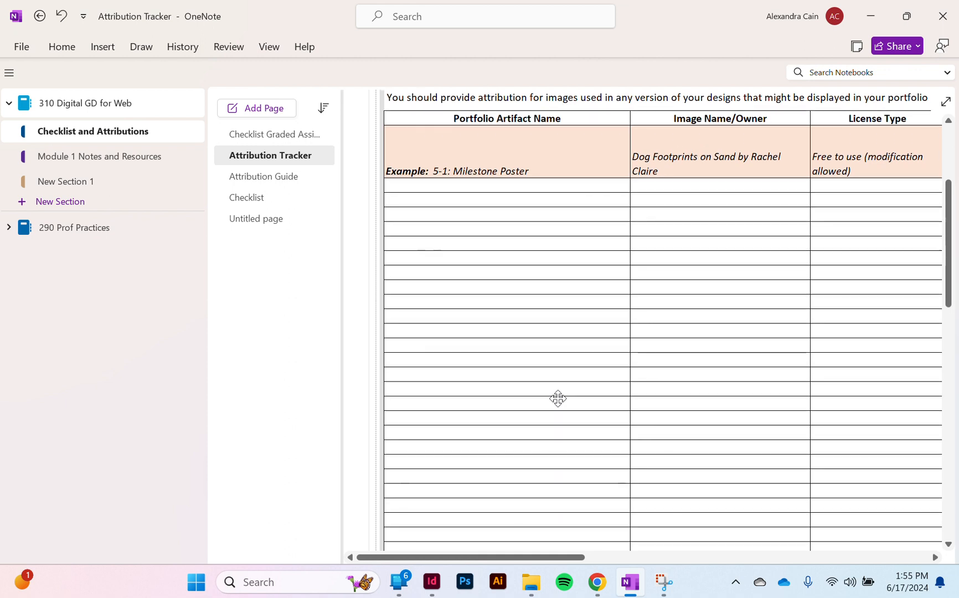
pyautogui.scroll(-4, 558, 399)
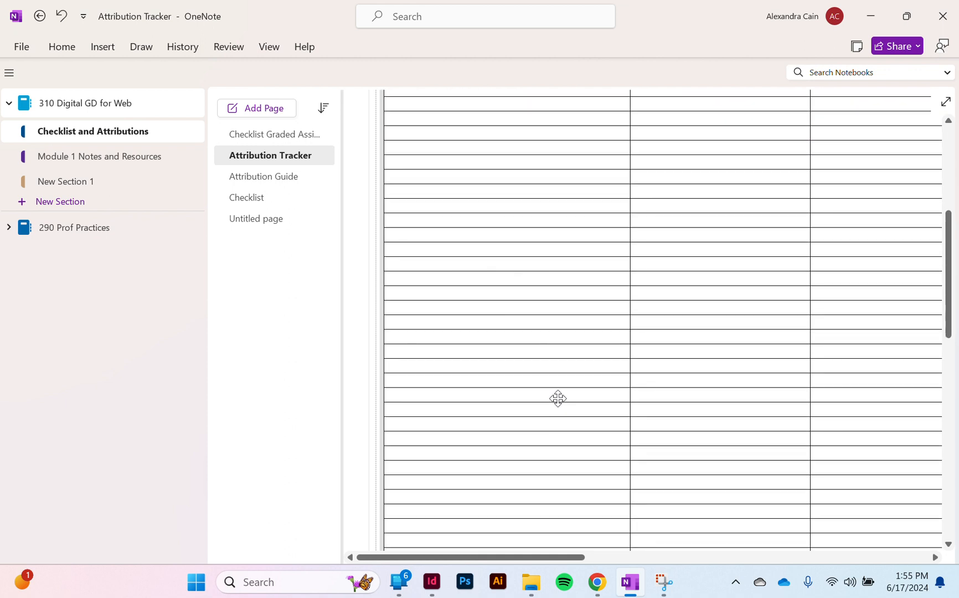
pyautogui.scroll(-5, 558, 399)
pyautogui.scroll(9, 558, 399)
pyautogui.scroll(7, 558, 399)
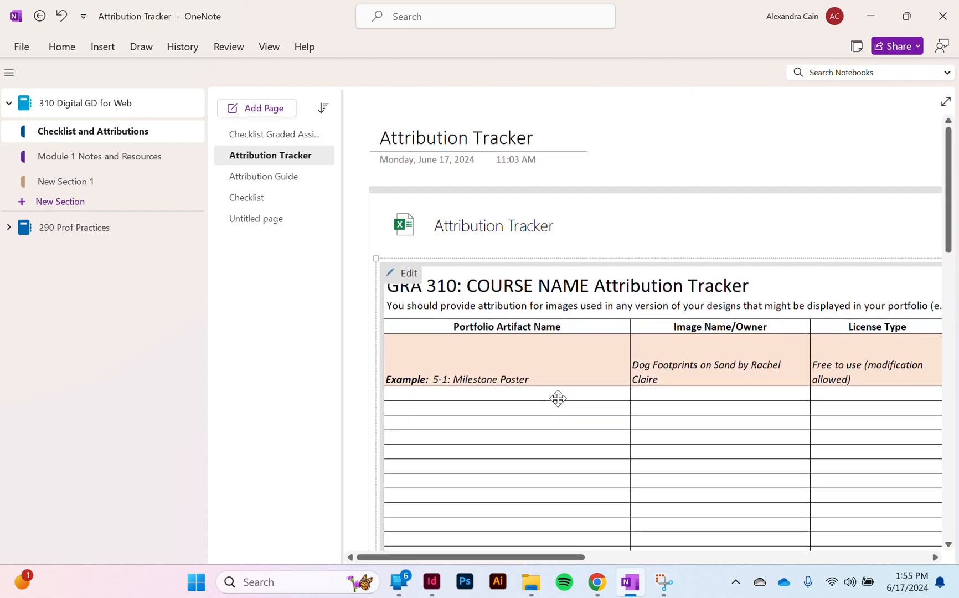
pyautogui.scroll(-2, 557, 398)
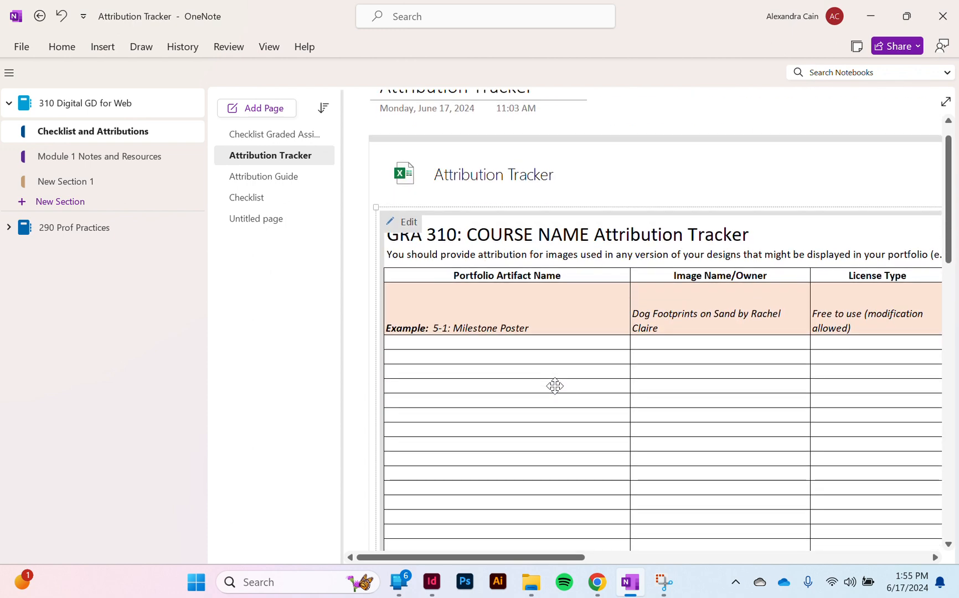
pyautogui.click(78, 184)
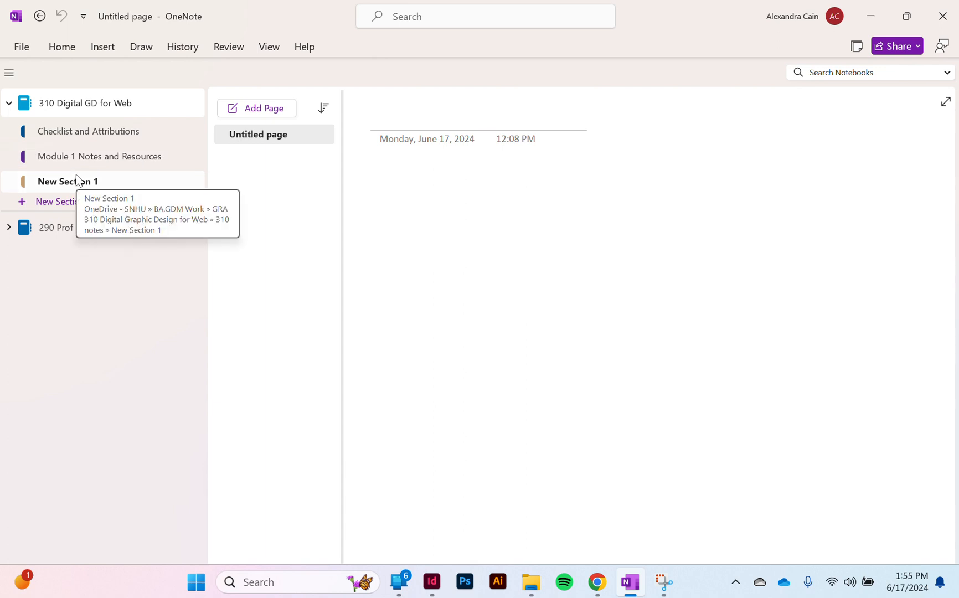
# Delete the stray note beneath the Site Diagram item on the Module 1 Notes and Resources page.
pyautogui.click(93, 158)
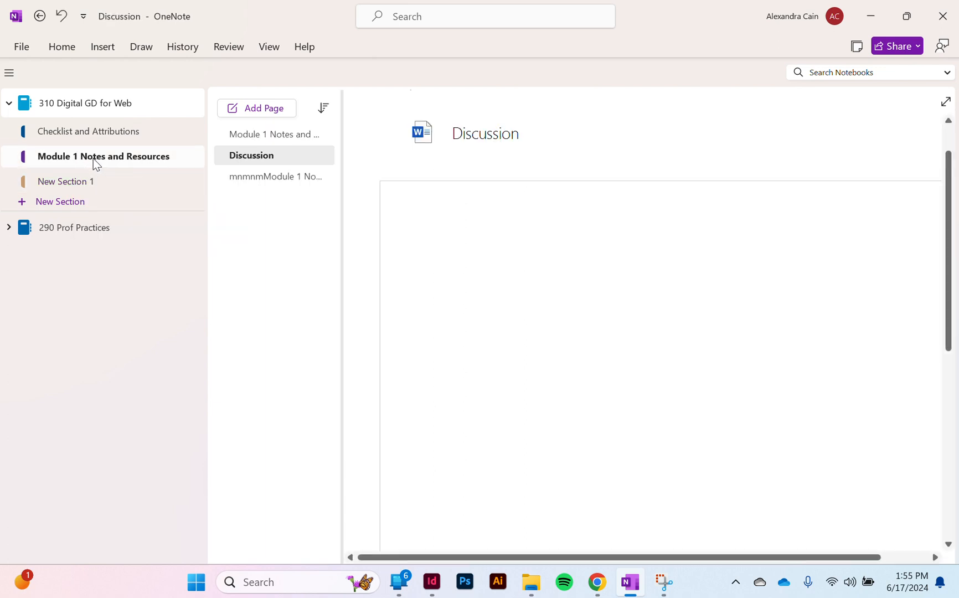
pyautogui.click(260, 143)
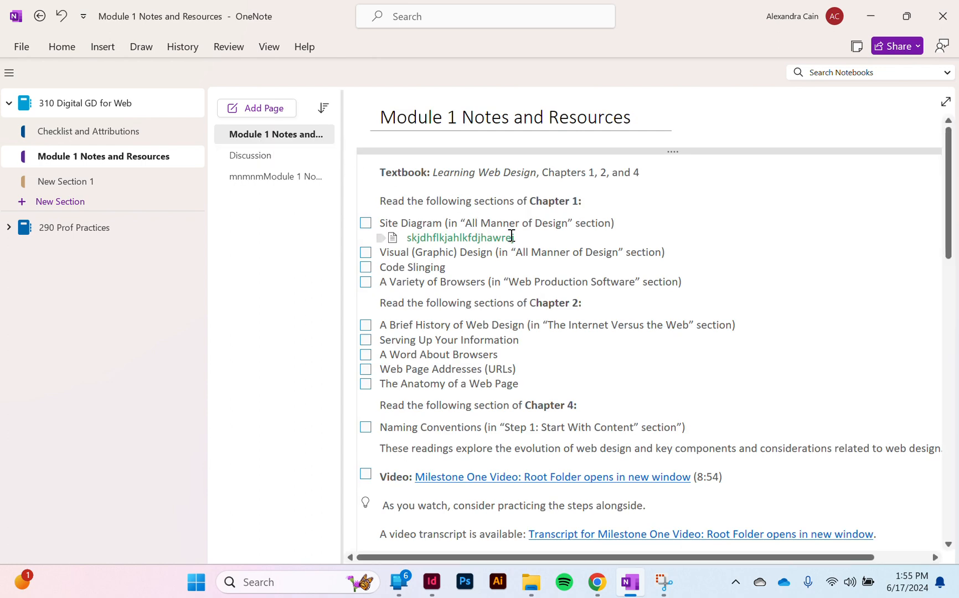
pyautogui.moveTo(515, 238); pyautogui.dragTo(403, 244)
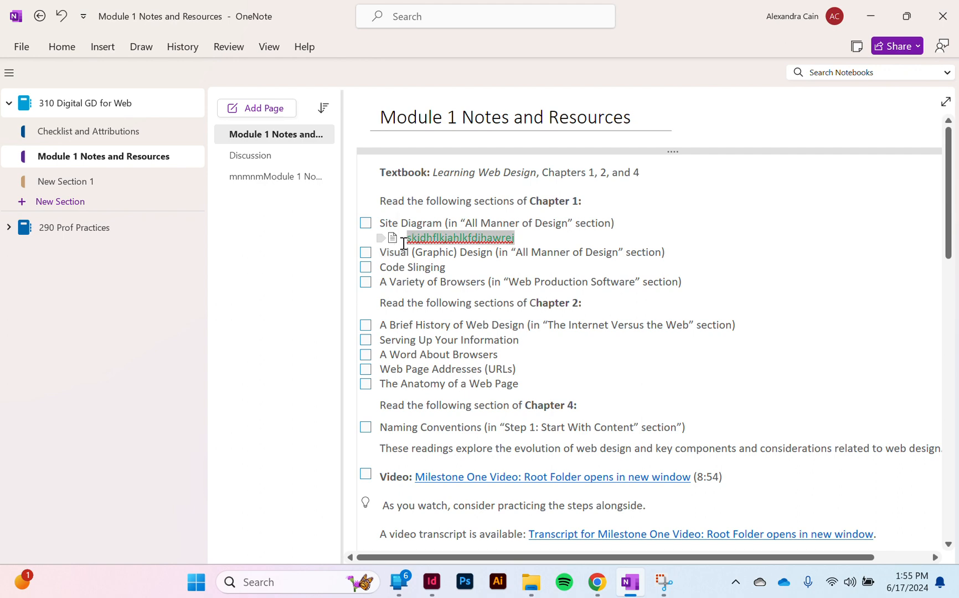
pyautogui.press('BackSpace')
pyautogui.press('BackSpace')
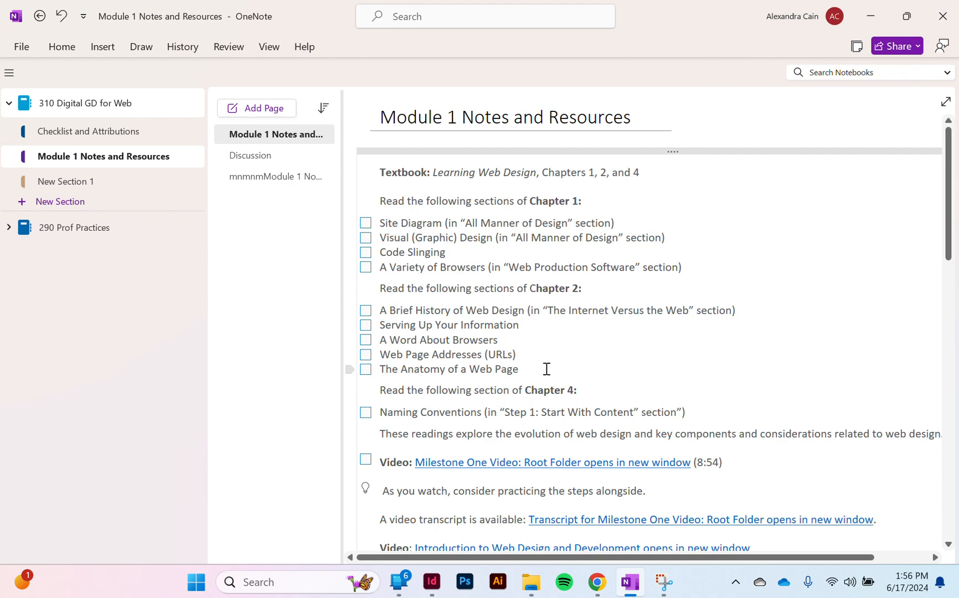
# Delete the "mnmnmModule 1 Notes" page and remove the Word file printout from the Discussion page.
pyautogui.click(270, 178)
pyautogui.rightClick(271, 180)
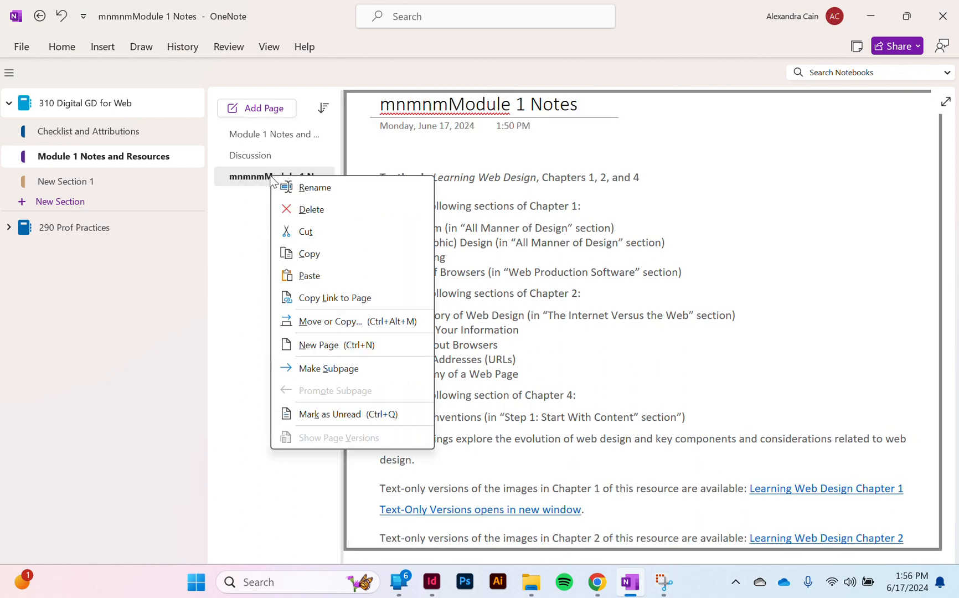
pyautogui.click(296, 209)
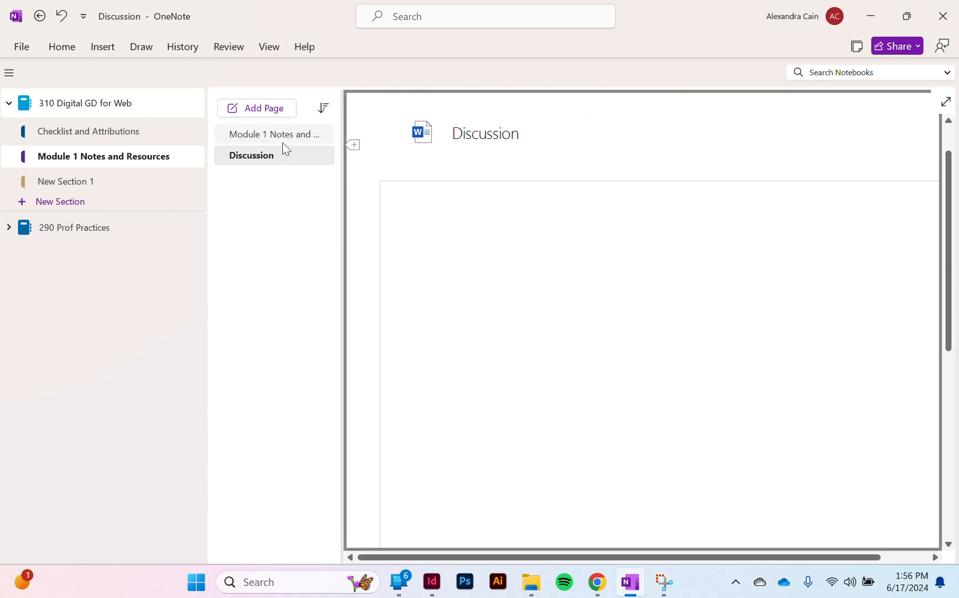
pyautogui.click(422, 138)
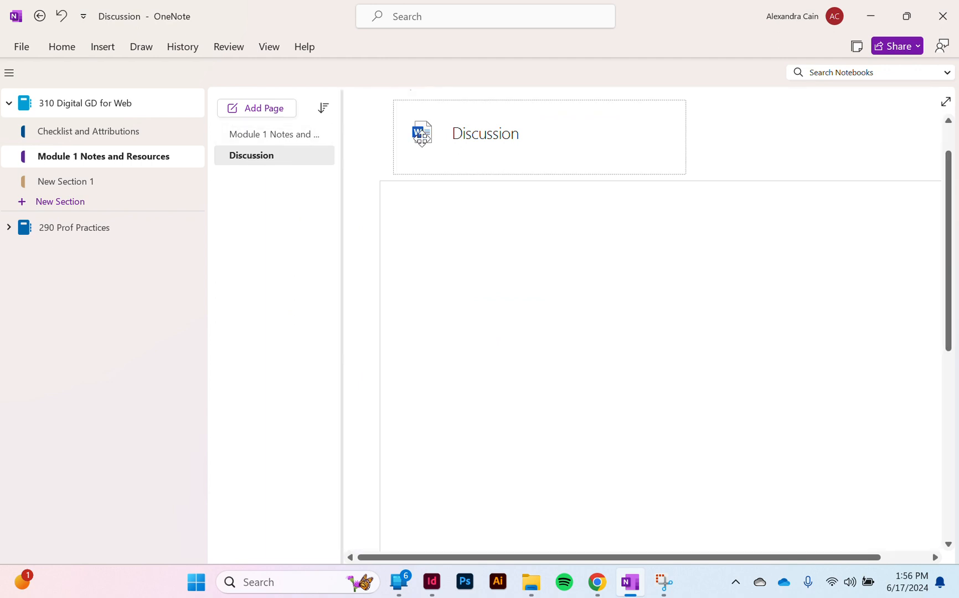
pyautogui.press('Delete')
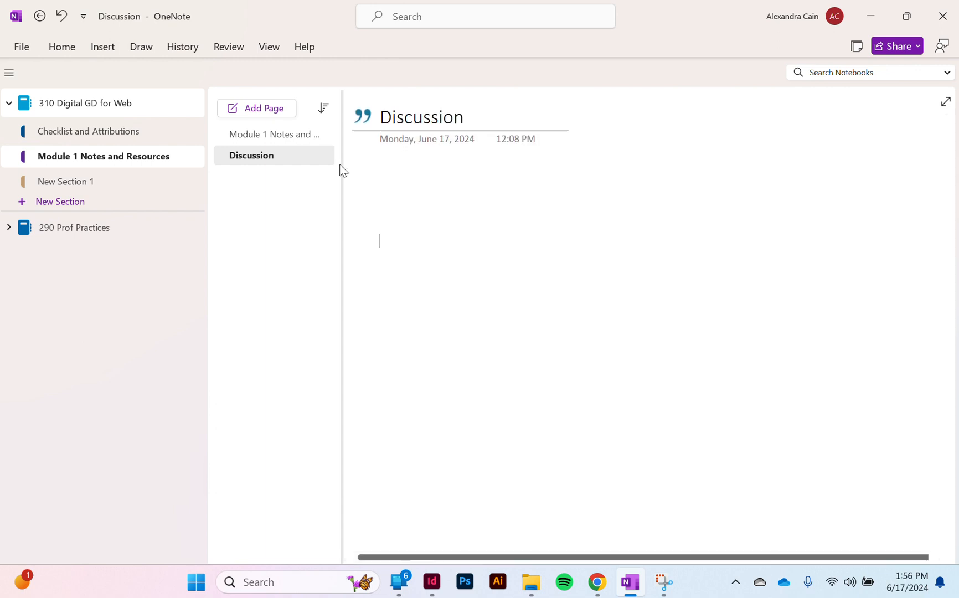
# Look through the 310 Digital GD for Web sections and view the Module 1 Notes in the 290 Prof Practices notebook.
pyautogui.click(263, 135)
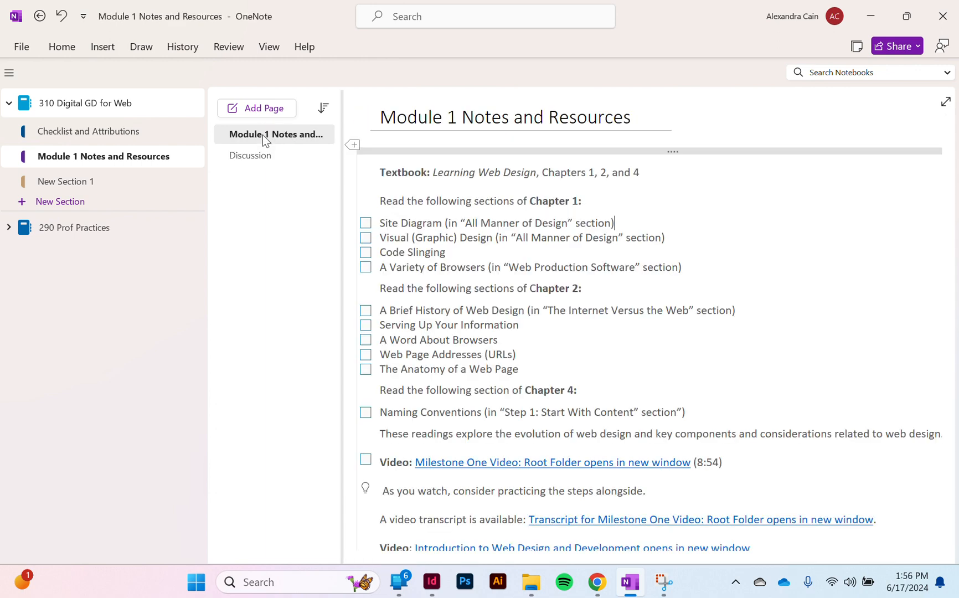
pyautogui.click(128, 139)
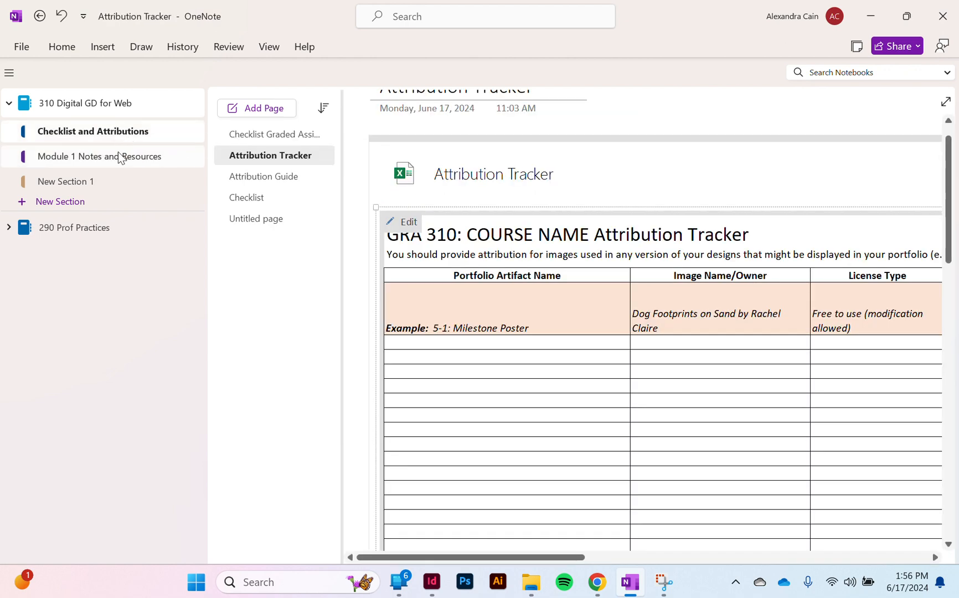
pyautogui.click(115, 159)
pyautogui.click(86, 187)
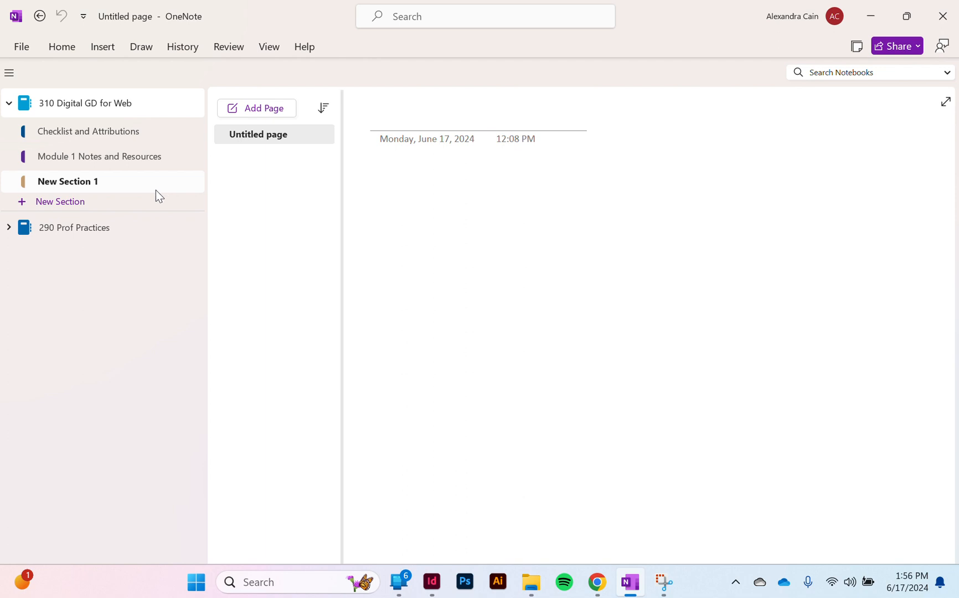
pyautogui.click(81, 240)
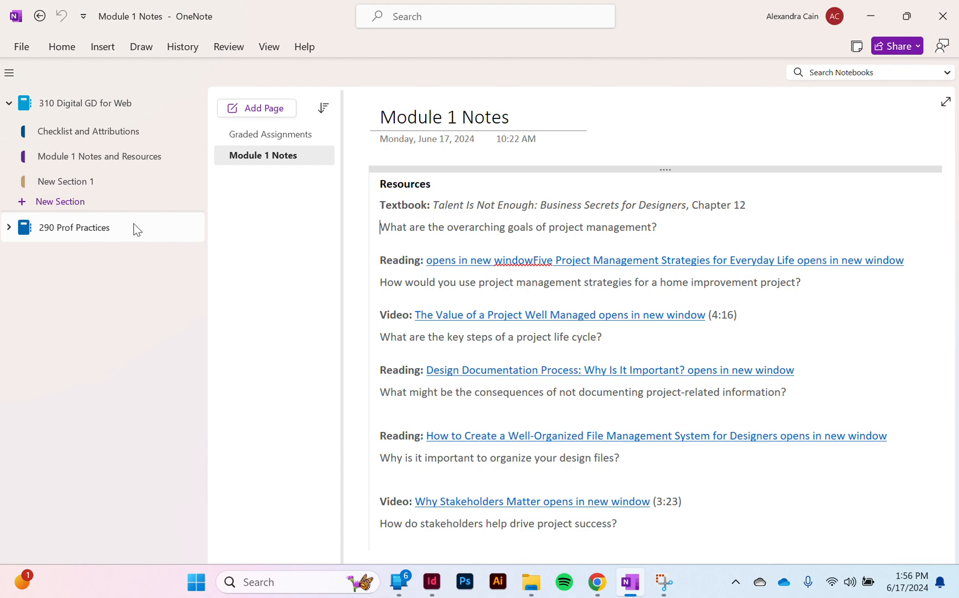
# Return to the Module 1 Notes and Resources section and review its reading and video checklist.
pyautogui.click(129, 160)
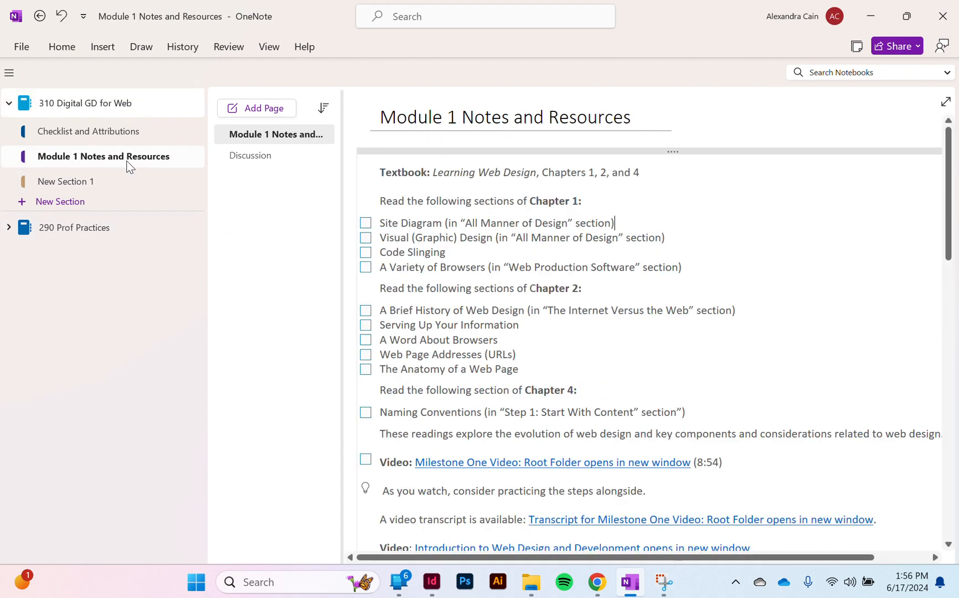
pyautogui.scroll(-5, 407, 302)
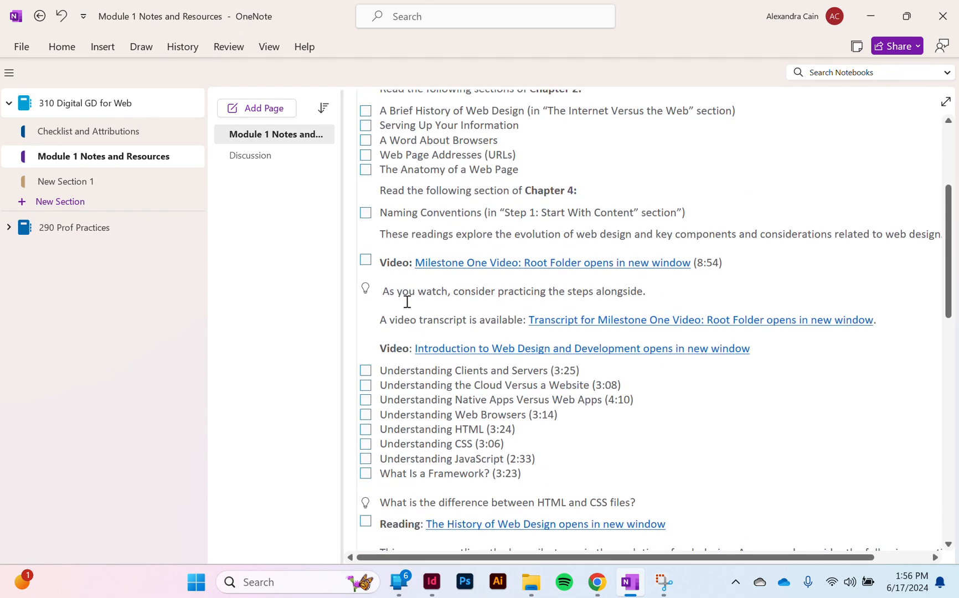
pyautogui.scroll(5, 407, 302)
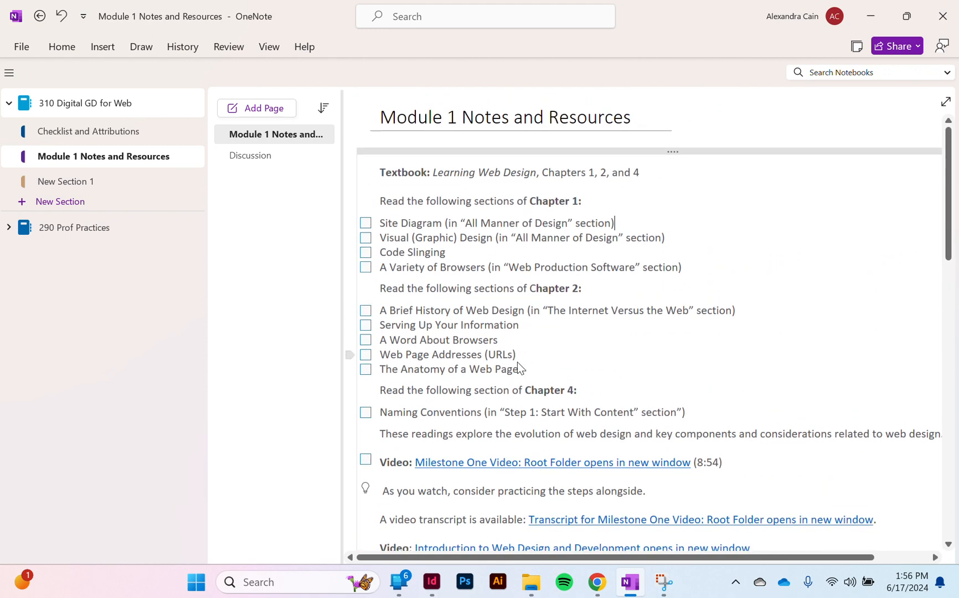
pyautogui.scroll(-2, 518, 364)
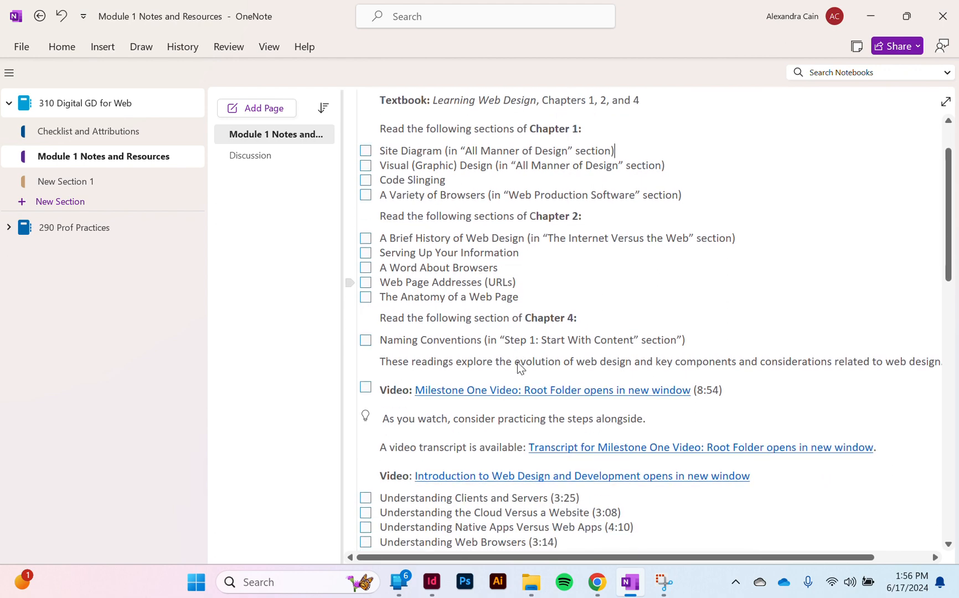